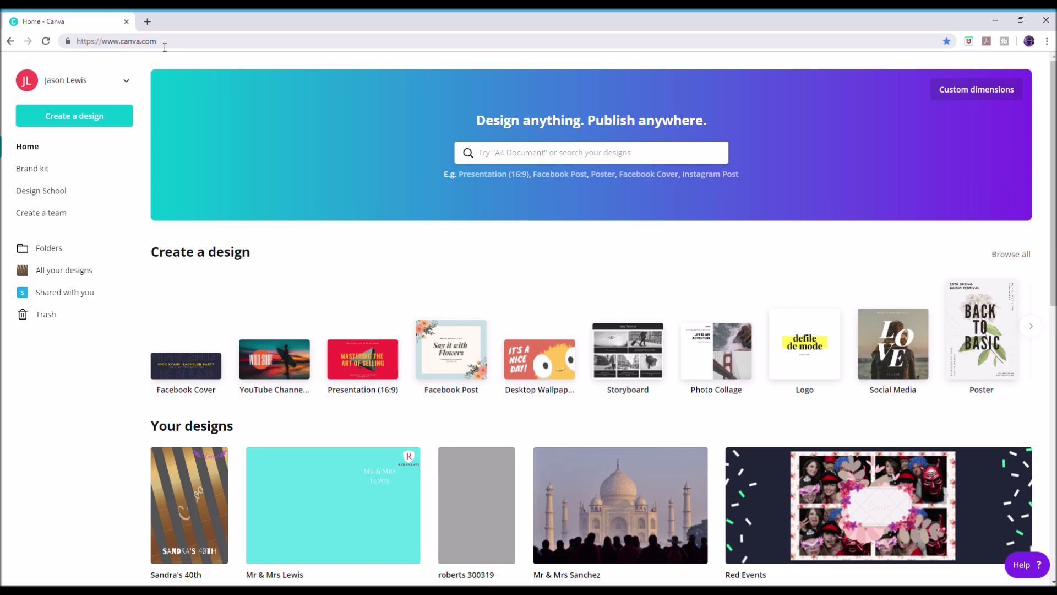
Step: Look through the existing designs listed under Your designs on the Canva home page
drag(165, 47, 98, 48)
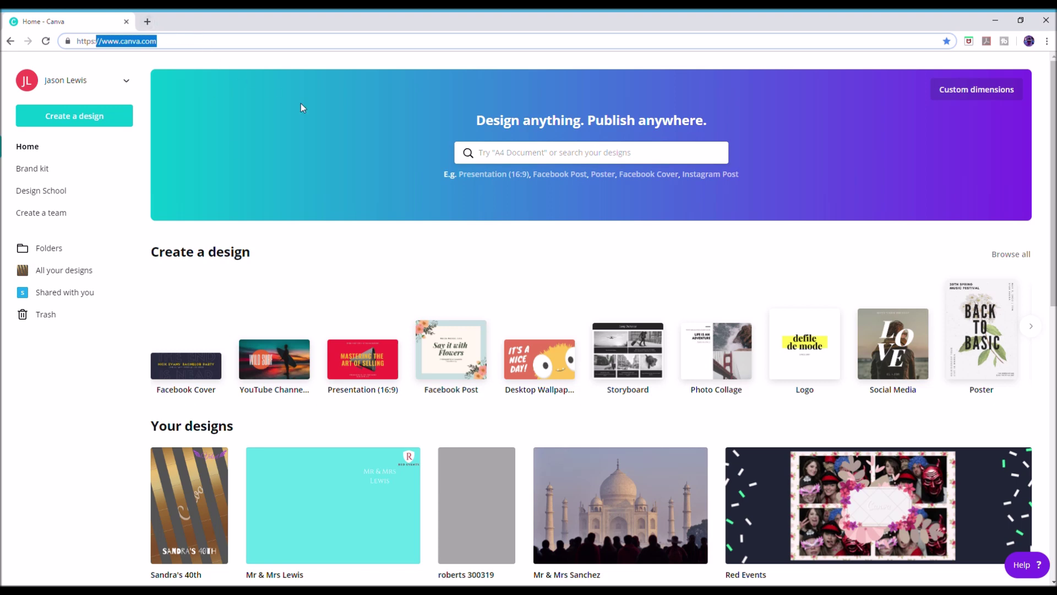
scroll(369, 304, down, 4)
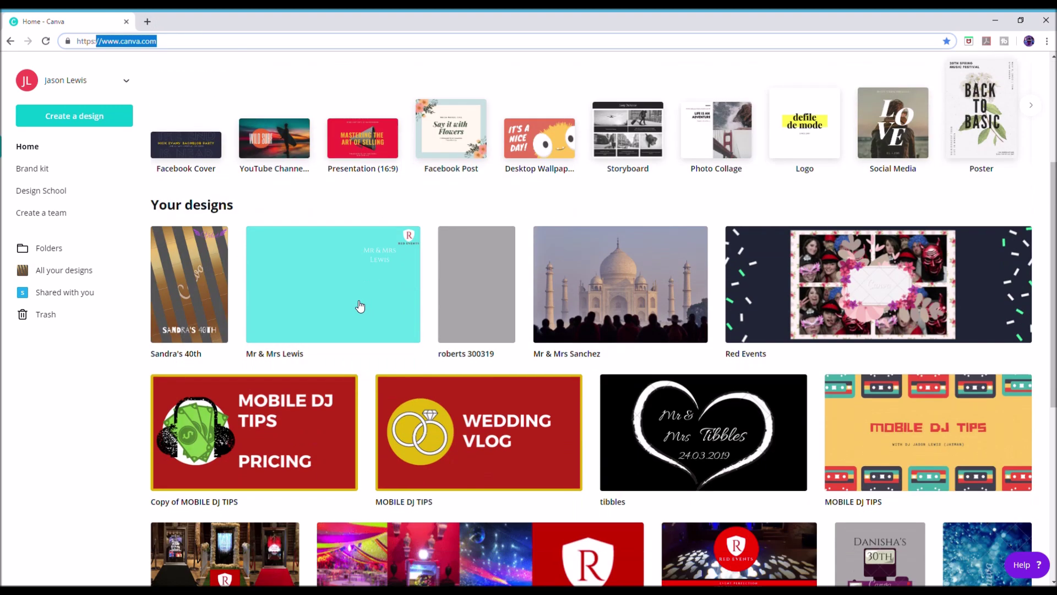
scroll(240, 290, down, 1)
scroll(241, 291, down, 1)
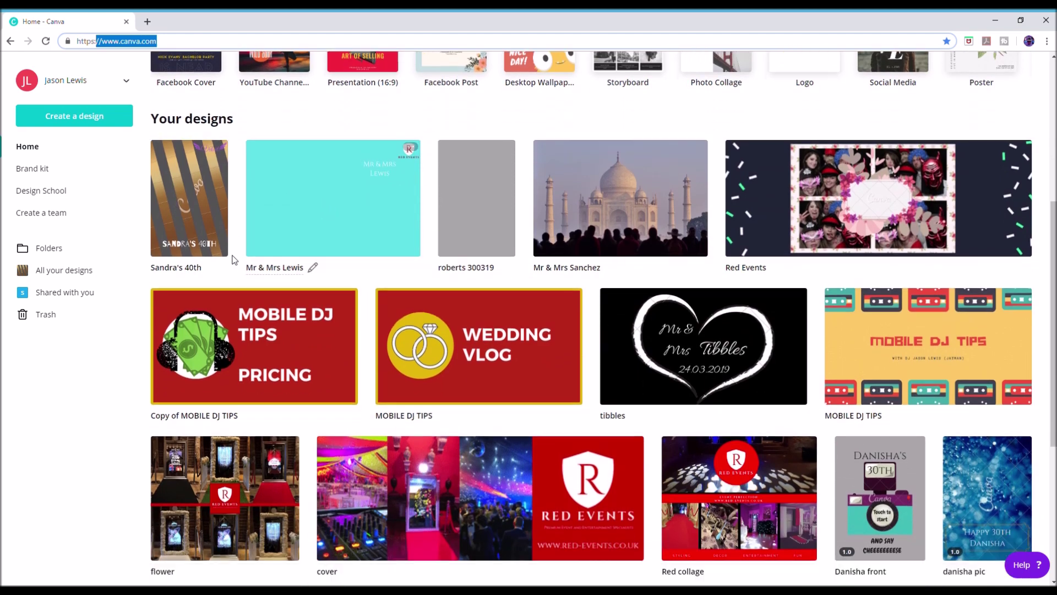
scroll(200, 236, up, 6)
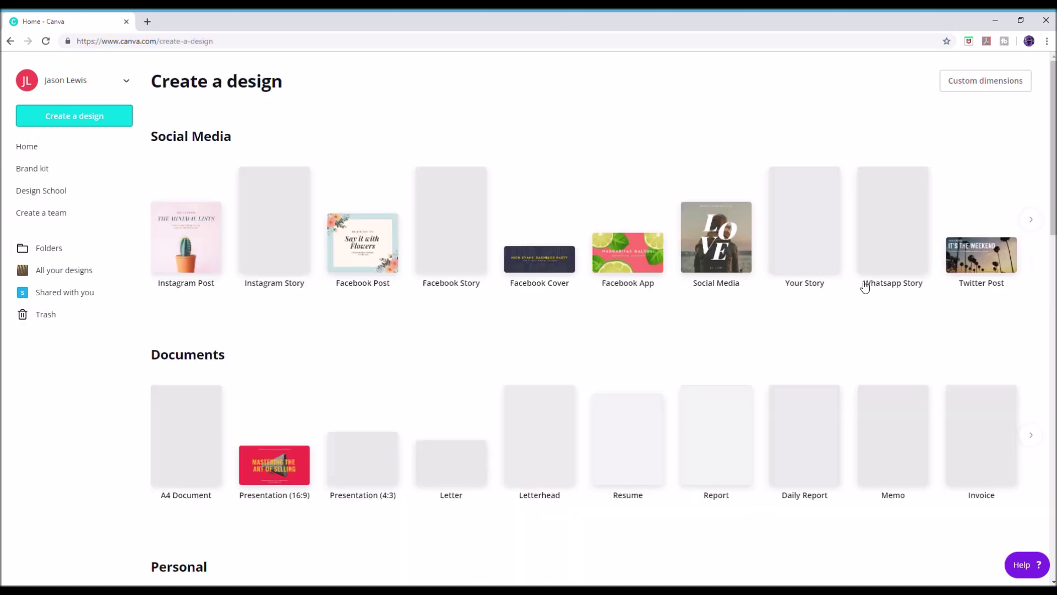
Step: Browse the design types offered for new designs, from the Social Media category through to Events
scroll(578, 325, down, 3)
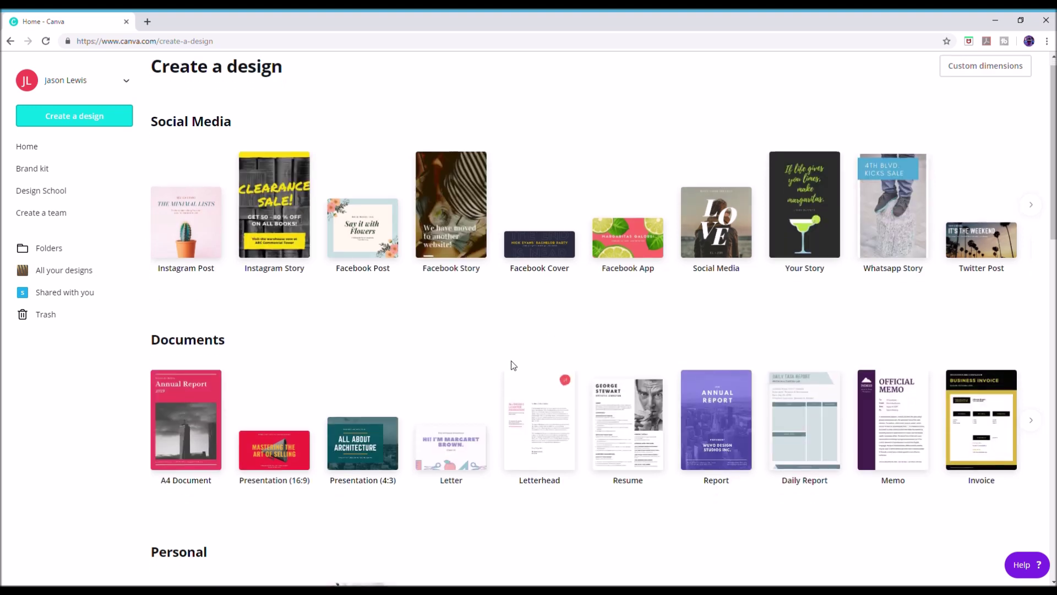
scroll(385, 303, up, 2)
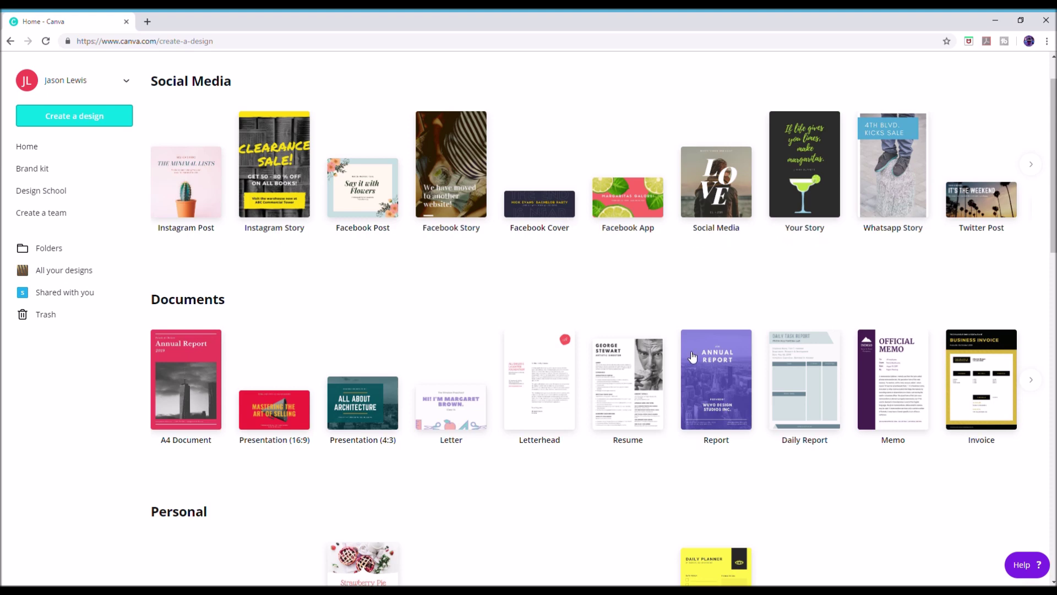
scroll(659, 364, down, 4)
scroll(657, 361, down, 4)
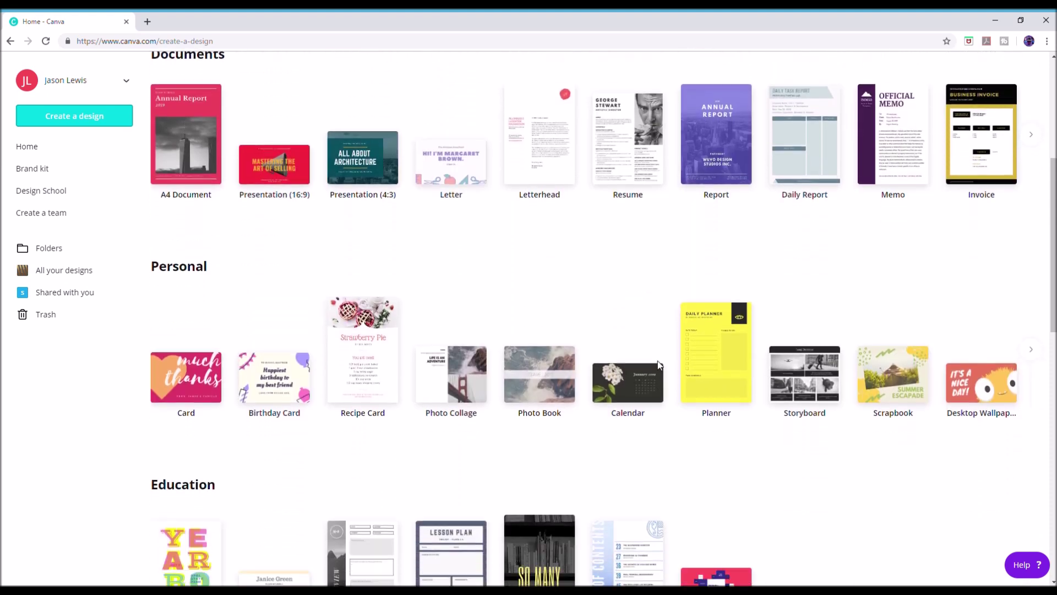
scroll(660, 365, down, 6)
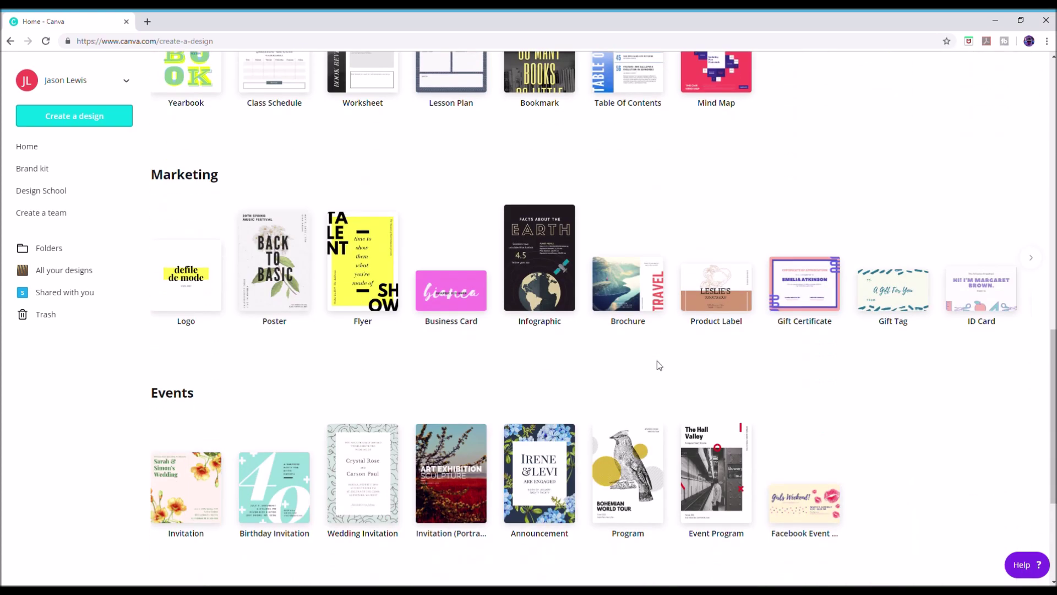
scroll(653, 359, up, 11)
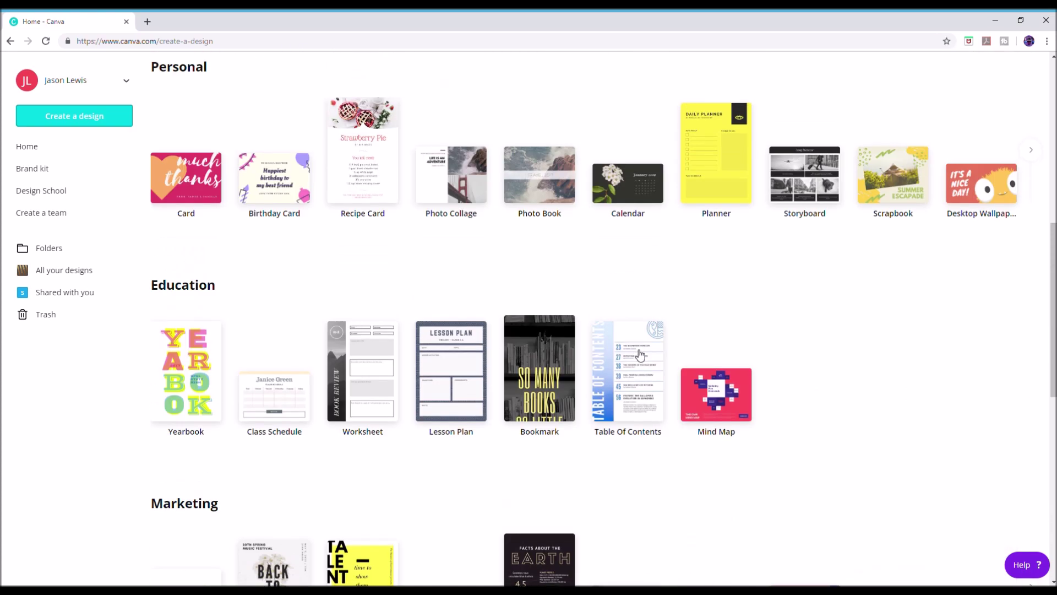
scroll(624, 347, up, 3)
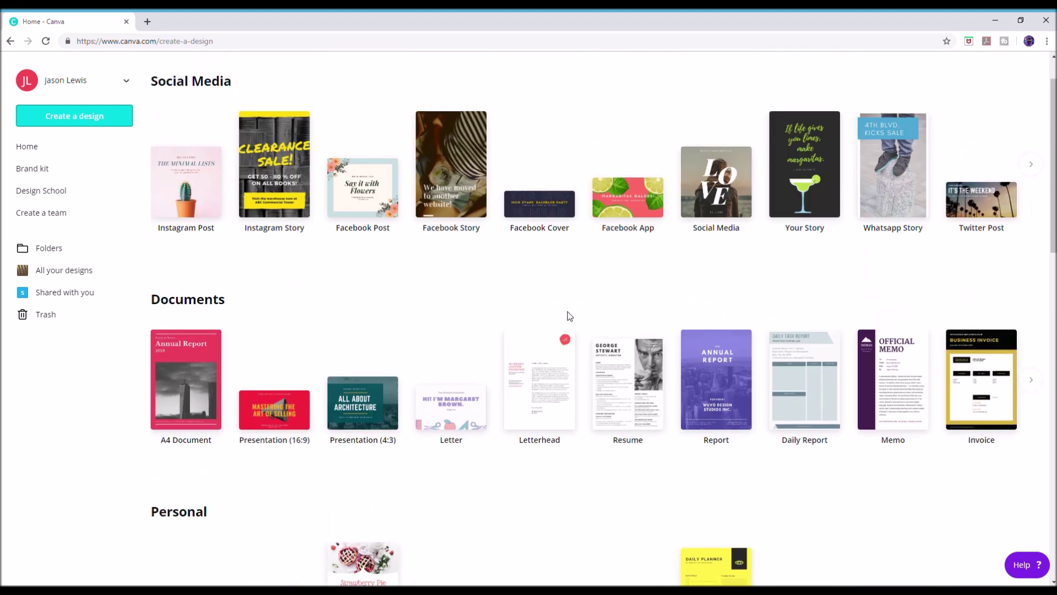
scroll(189, 299, up, 1)
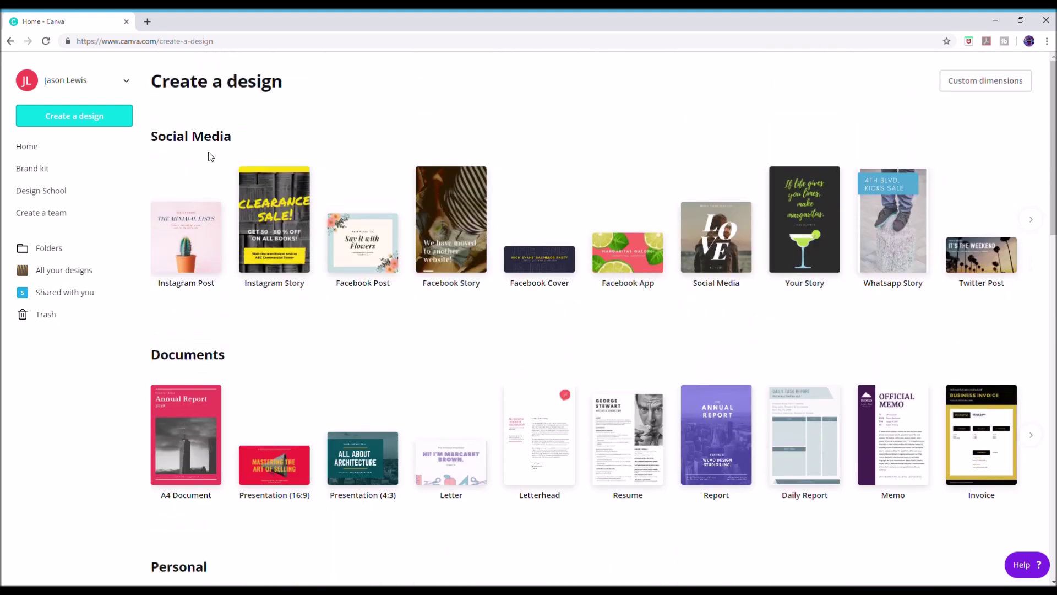
Step: Open Google in a new browser tab and search for "pixel size of 4x6"
click(148, 22)
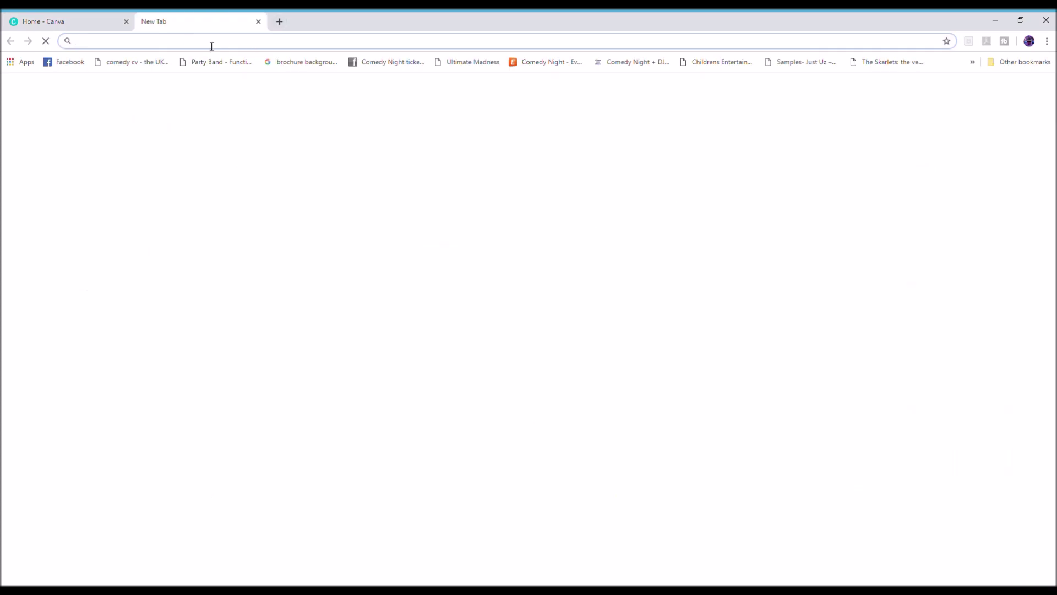
text(goo)
key(Return)
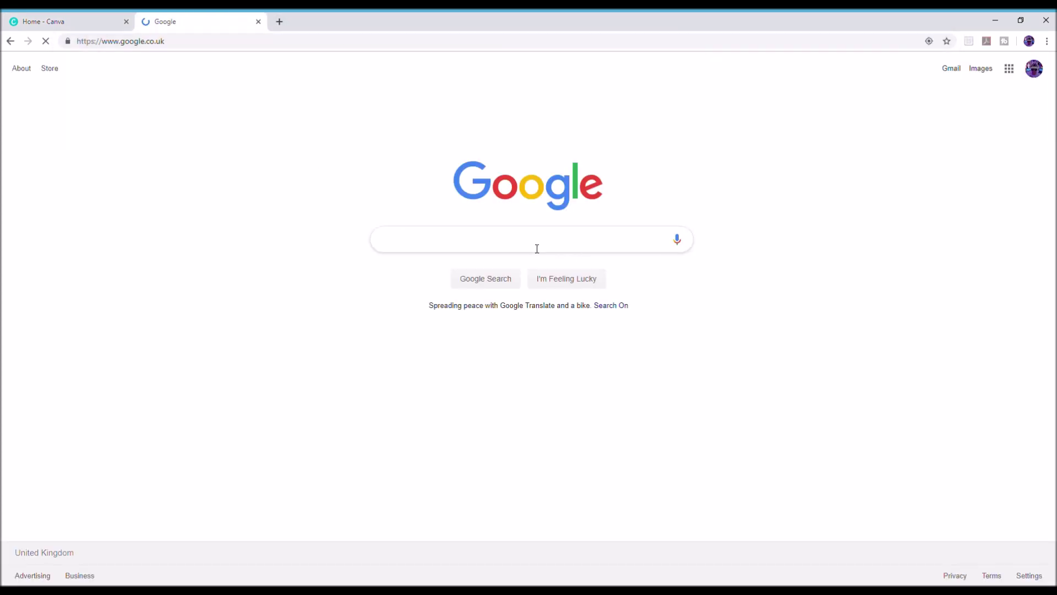
text(pixel size)
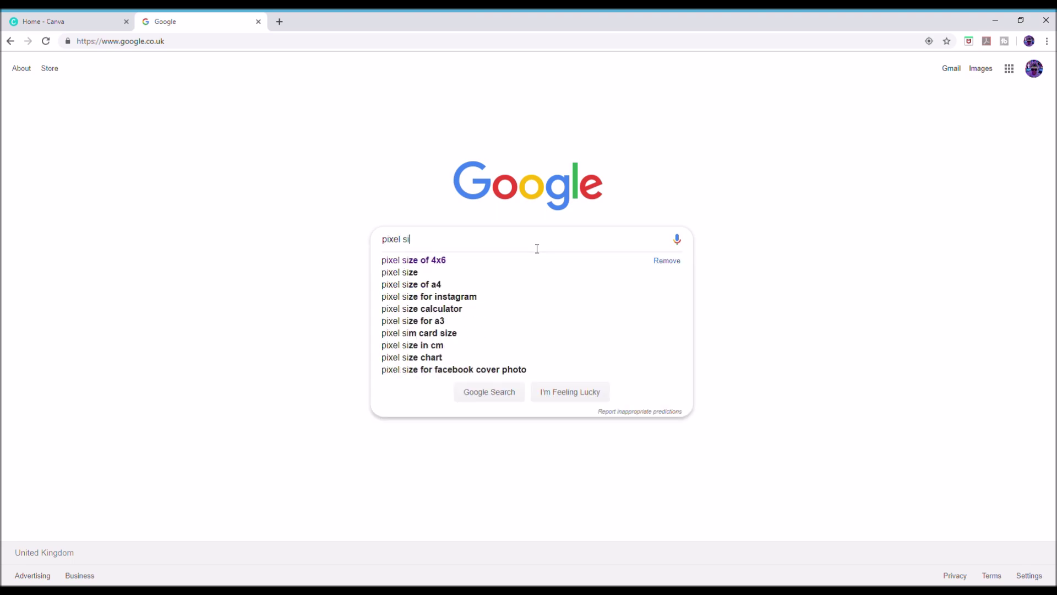
click(433, 261)
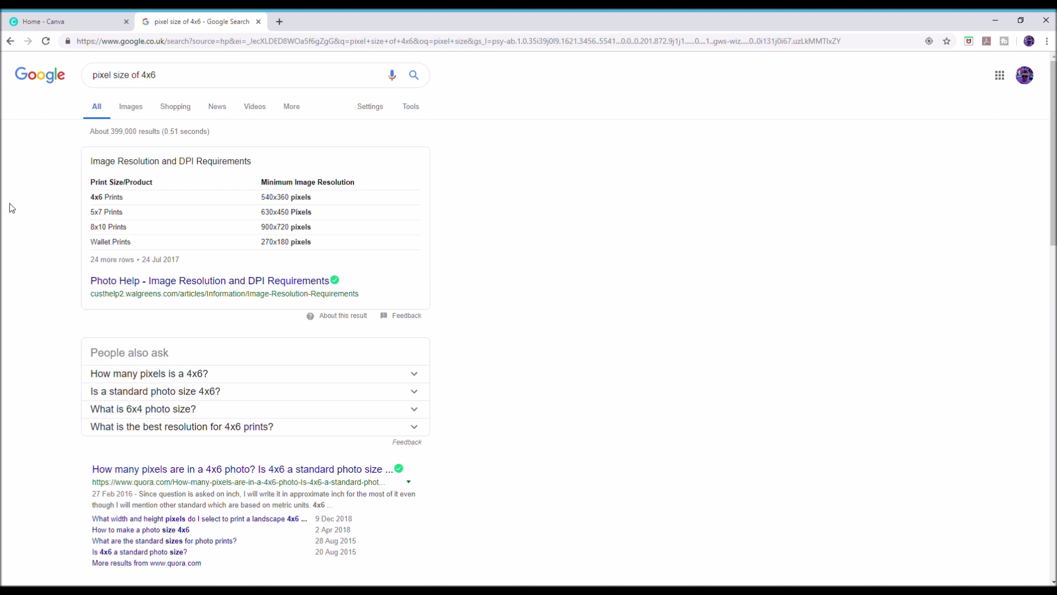
Step: Read the minimum image resolution for 4x6 prints in the search result table
drag(91, 196, 317, 203)
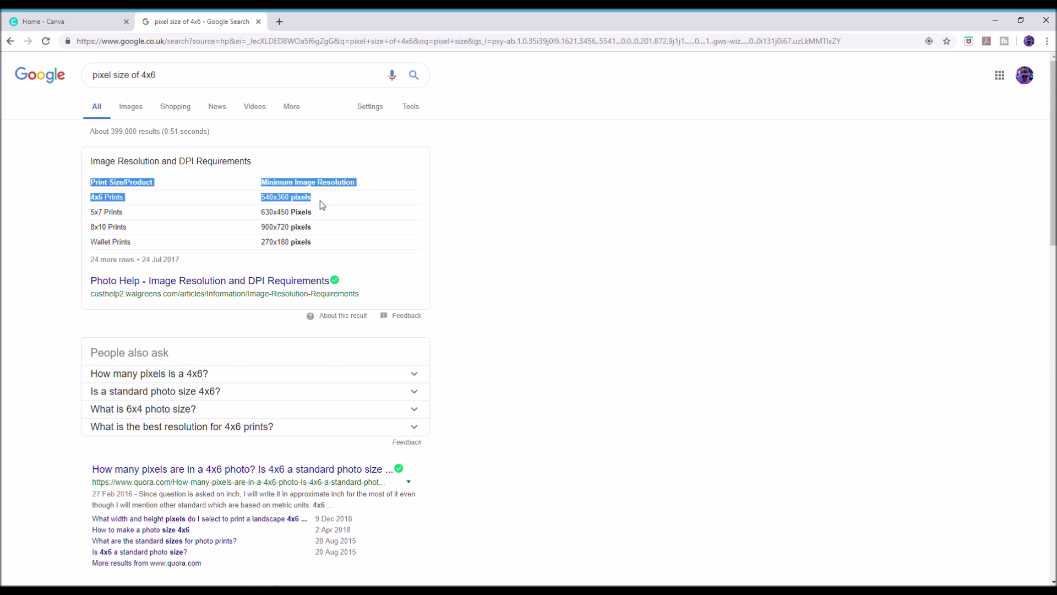
click(288, 206)
drag(286, 197, 261, 198)
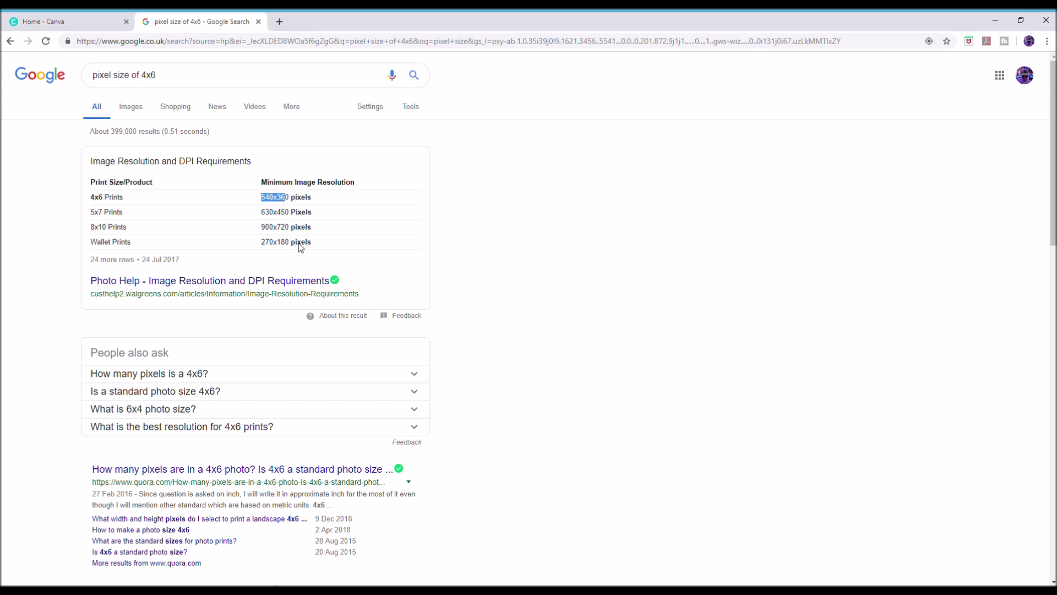
Step: Switch back to Canva and create a new design with custom dimensions of 540 x 360 px
click(77, 24)
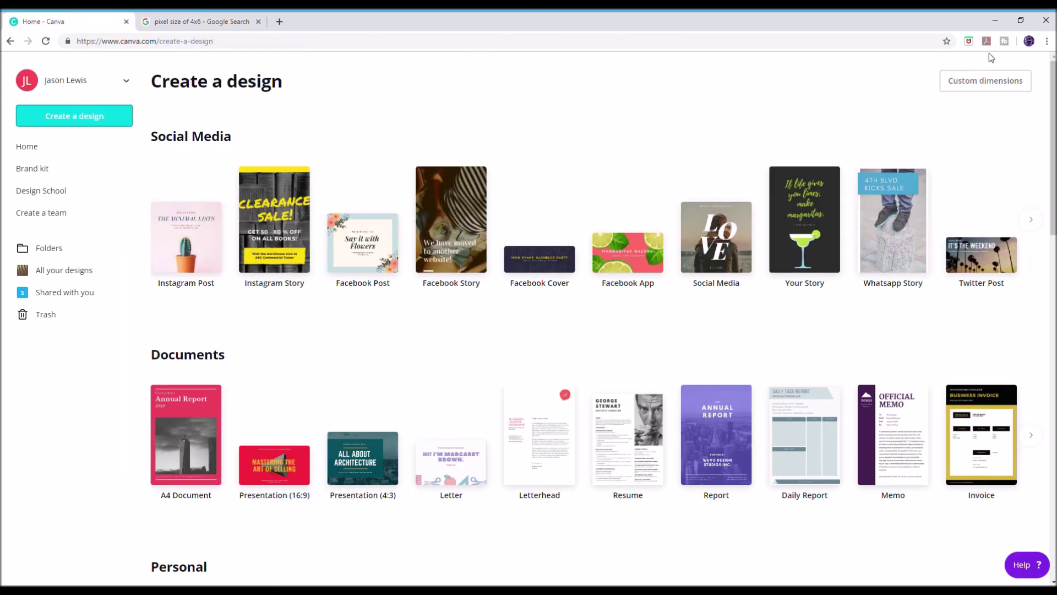
scroll(1050, 132, down, 2)
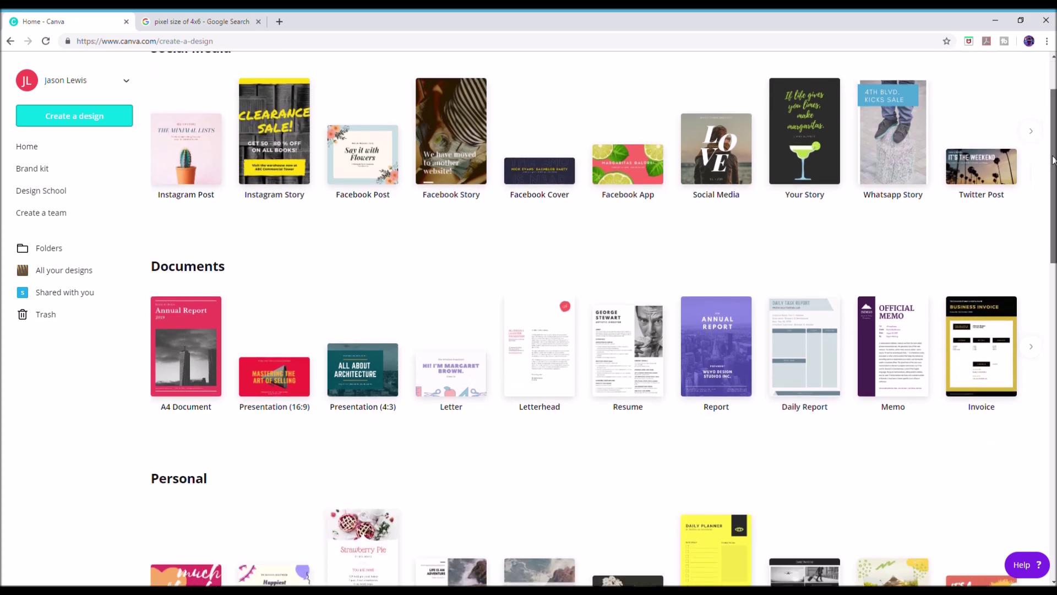
scroll(1050, 147, up, 1)
scroll(1049, 146, up, 1)
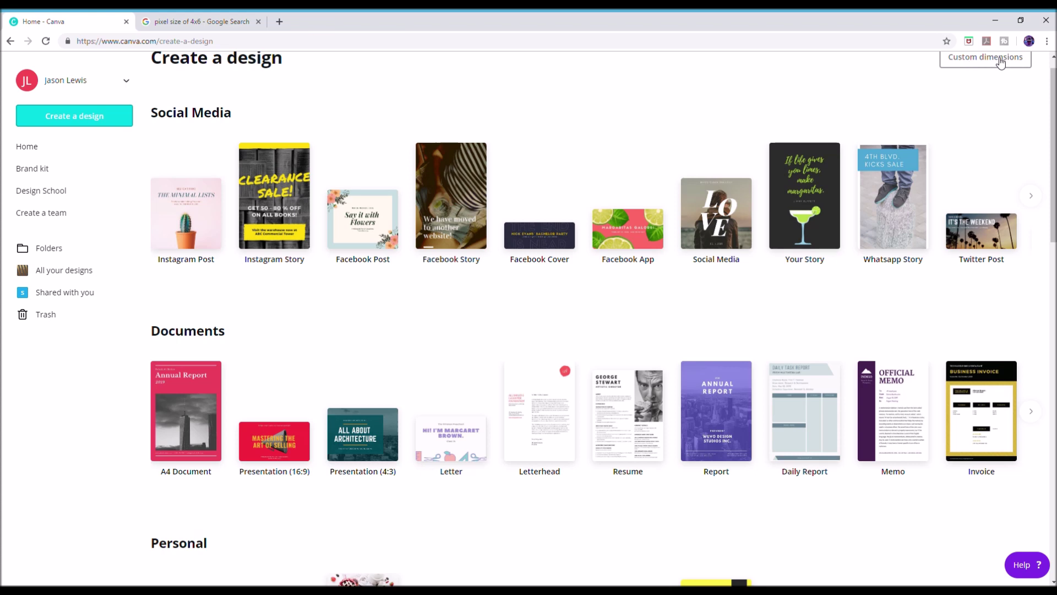
click(1000, 62)
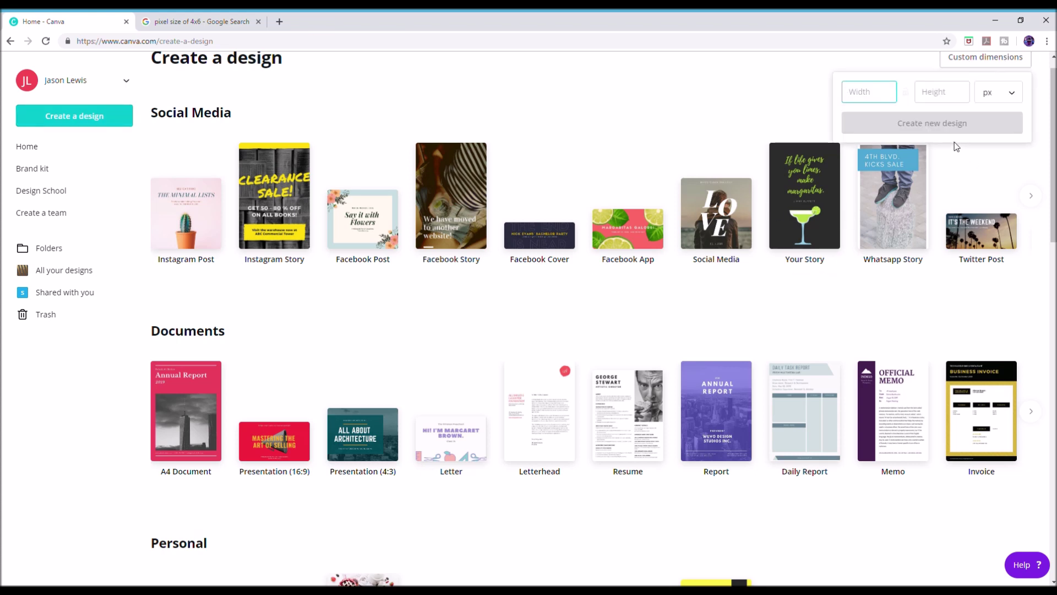
text(540)
key(Tab)
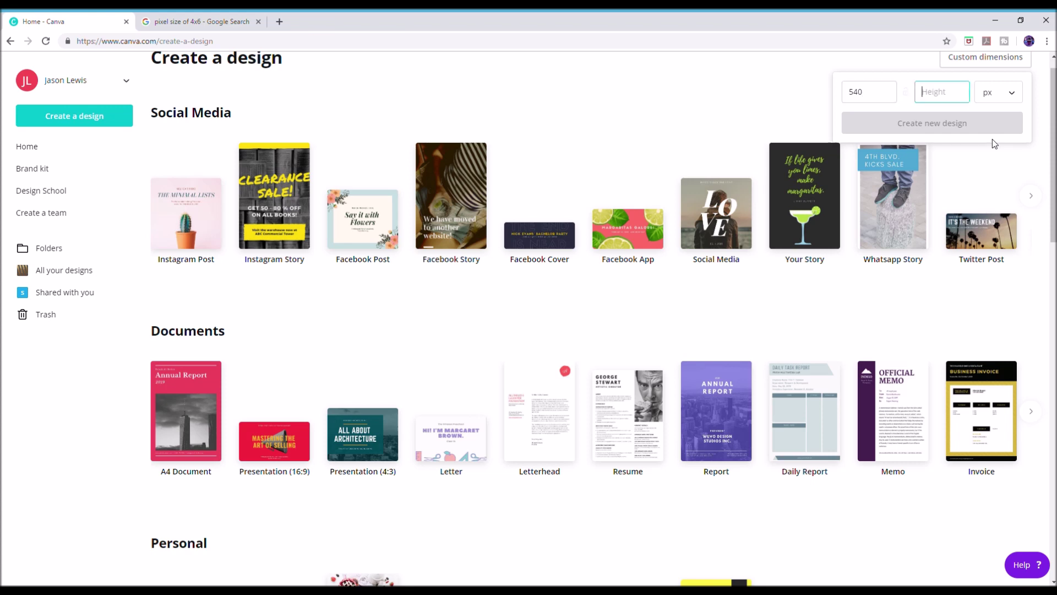
text(360)
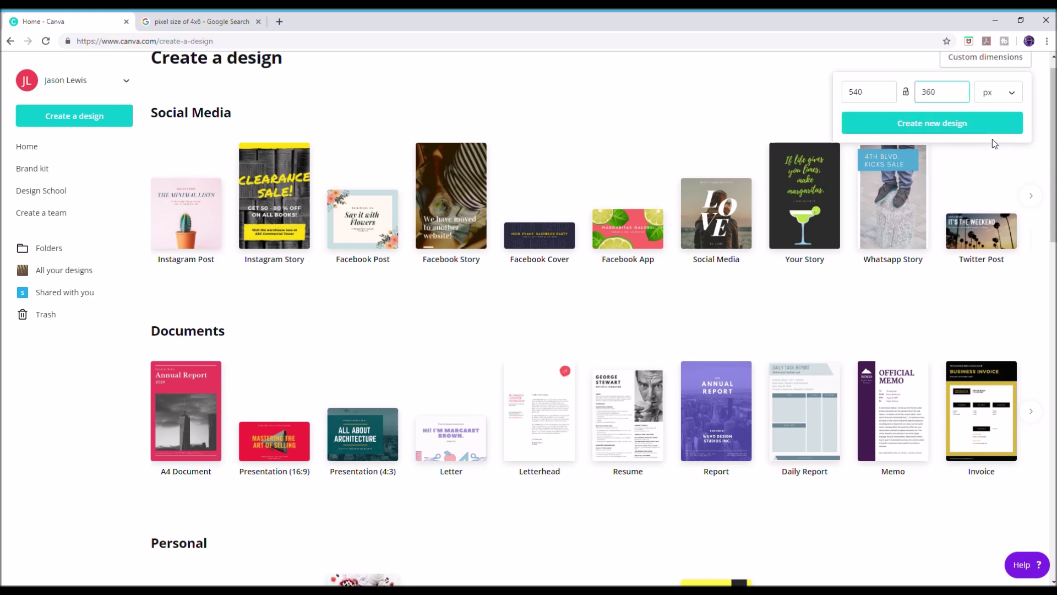
click(978, 129)
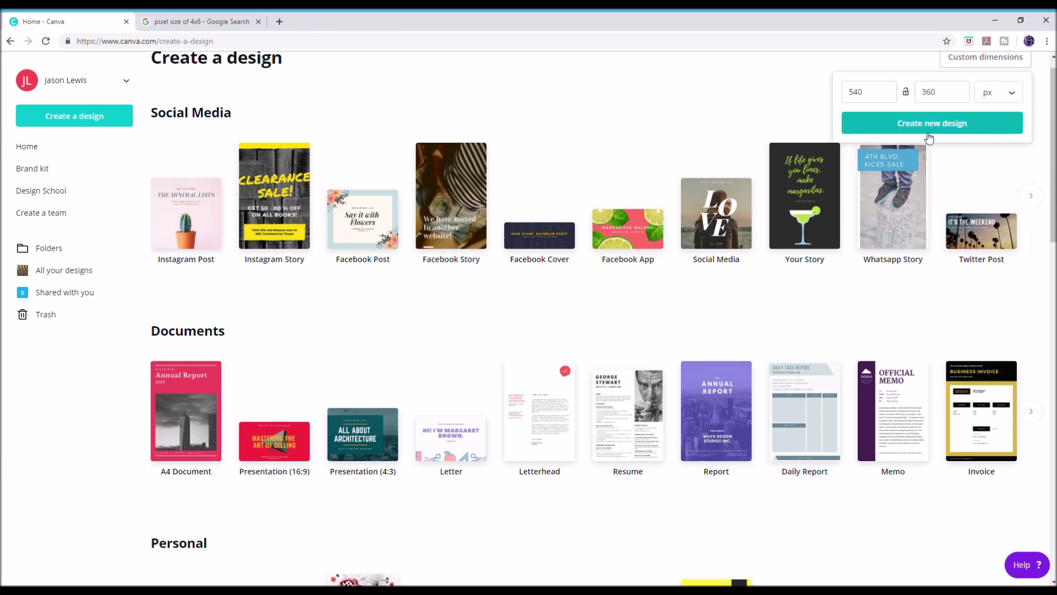
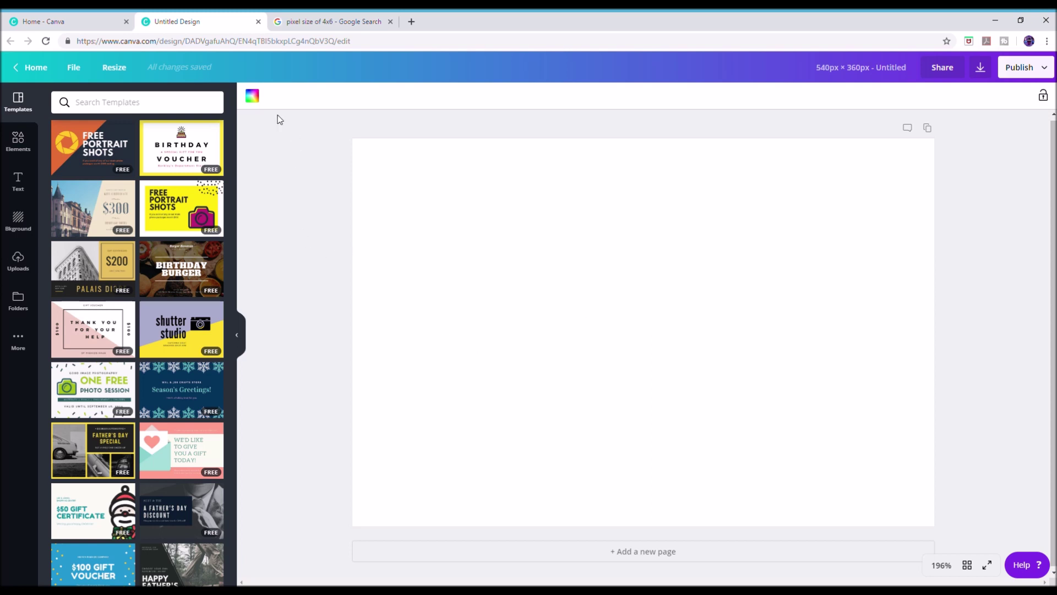
Step: Set the page's background colour to light blue and title the design "background"
click(254, 98)
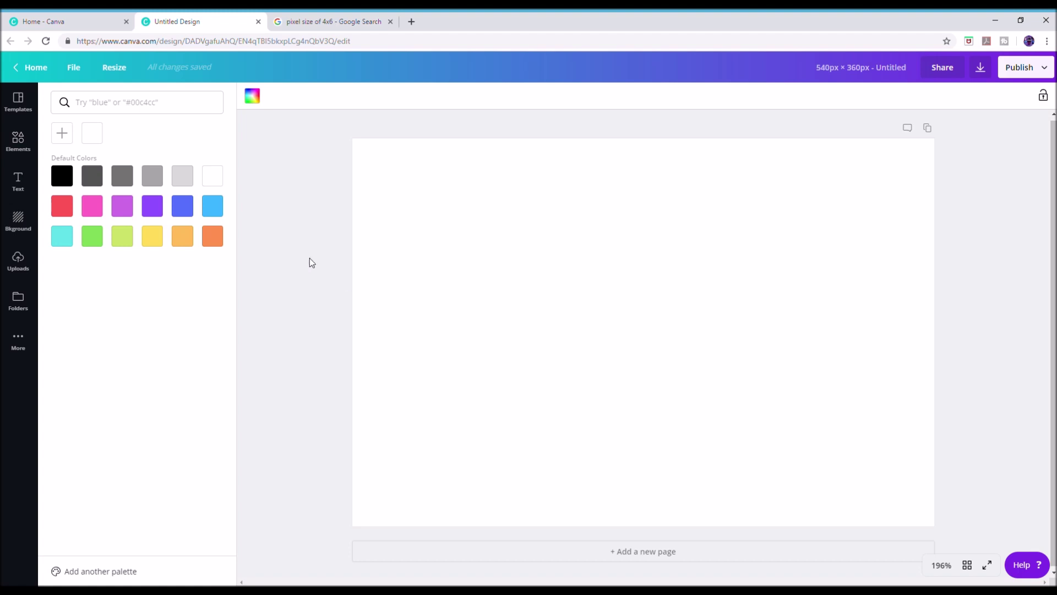
click(212, 206)
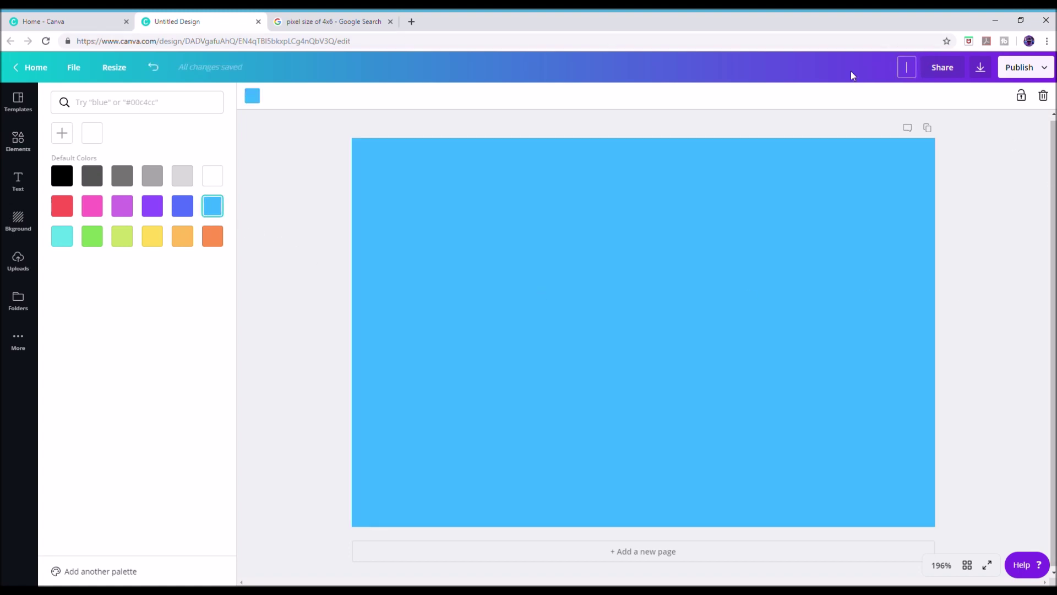
text(background)
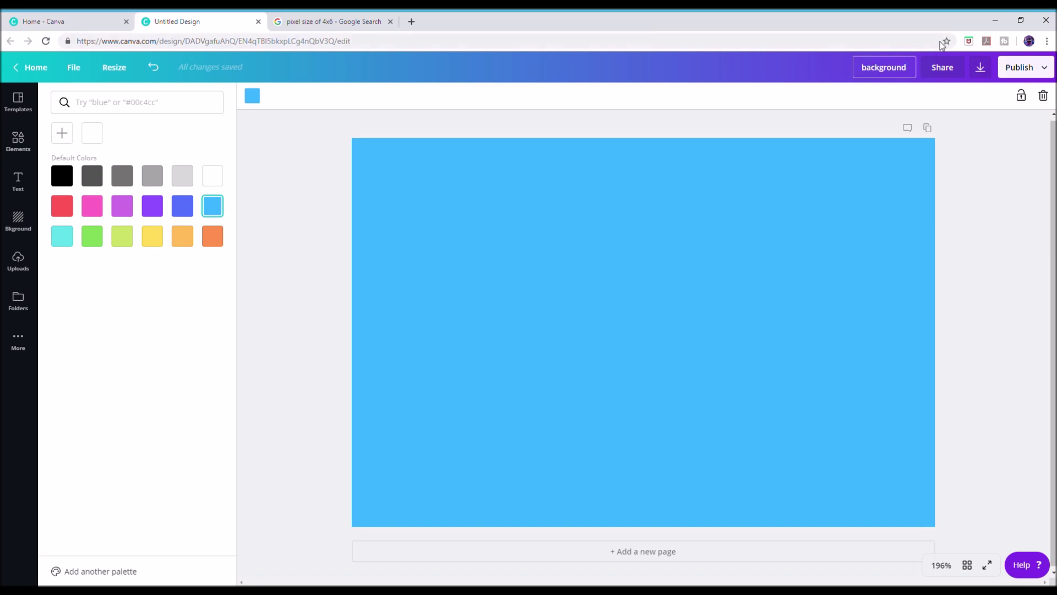
Step: Choose JPG as the download file type, and close the download options without downloading
click(983, 67)
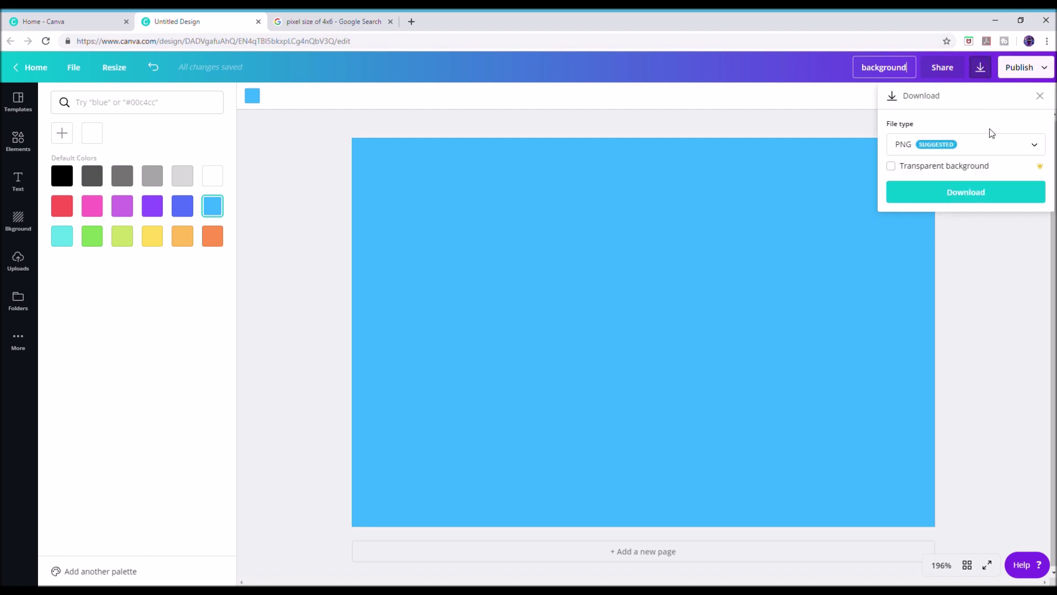
click(1020, 146)
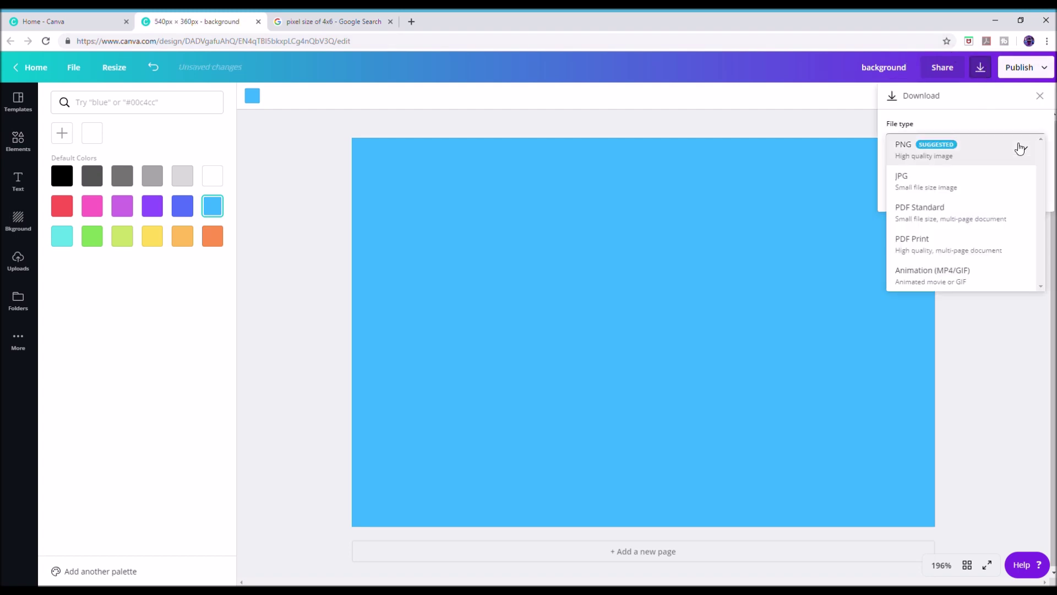
click(973, 185)
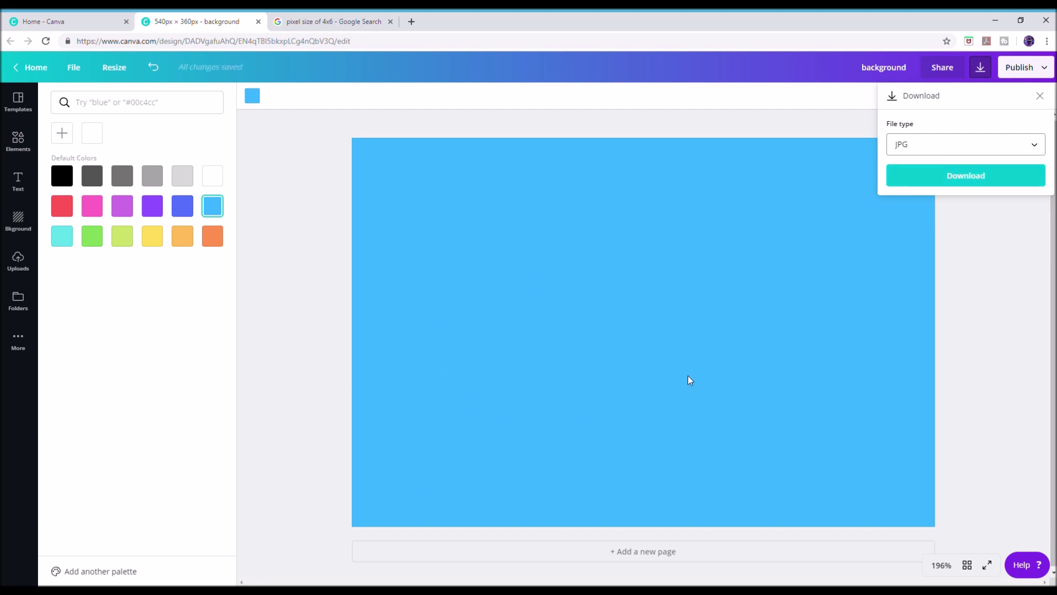
click(970, 279)
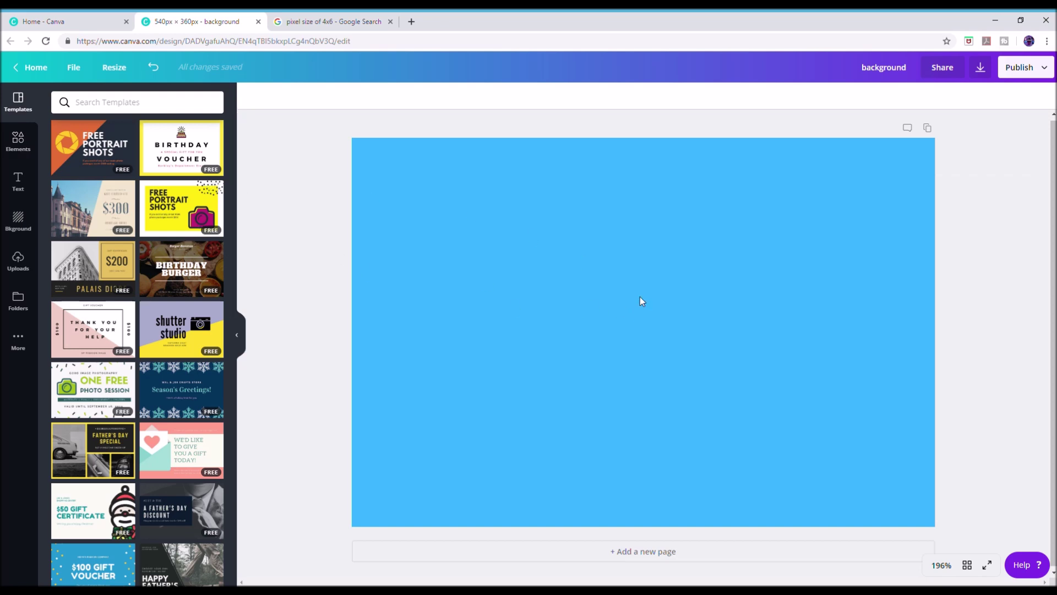
Step: Search the elements library for "gold background"
click(20, 144)
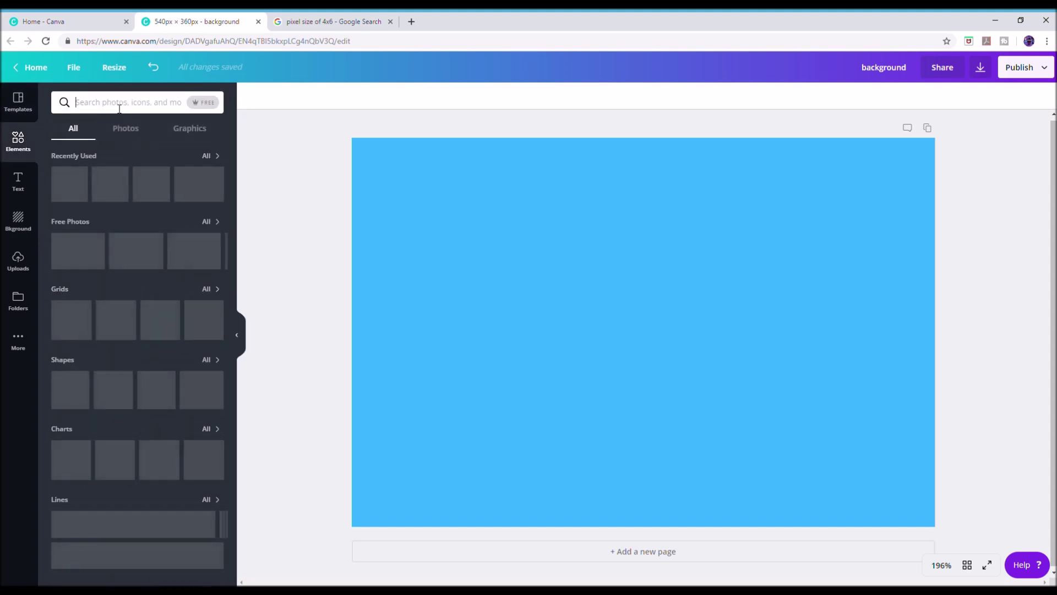
text(gold background)
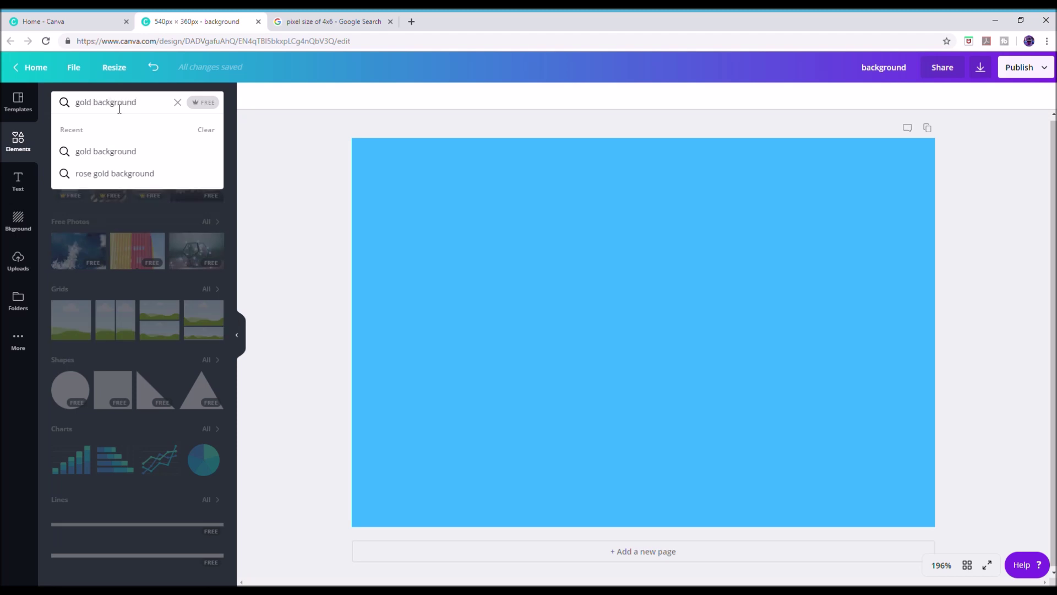
key(Return)
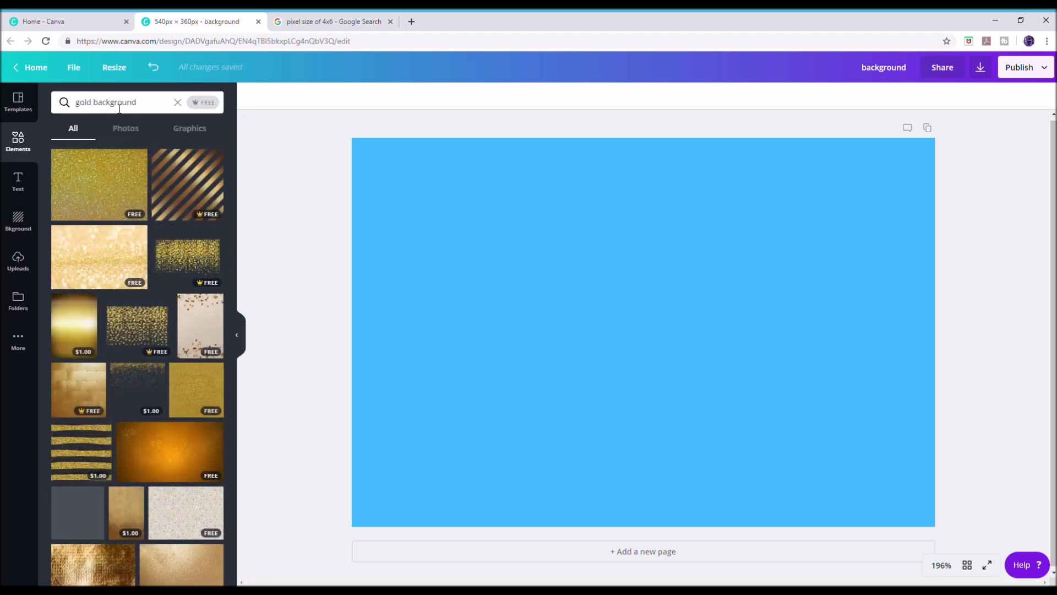
Step: Try the gold glitter image as a background by enlarging it over the whole page, and delete it
click(104, 180)
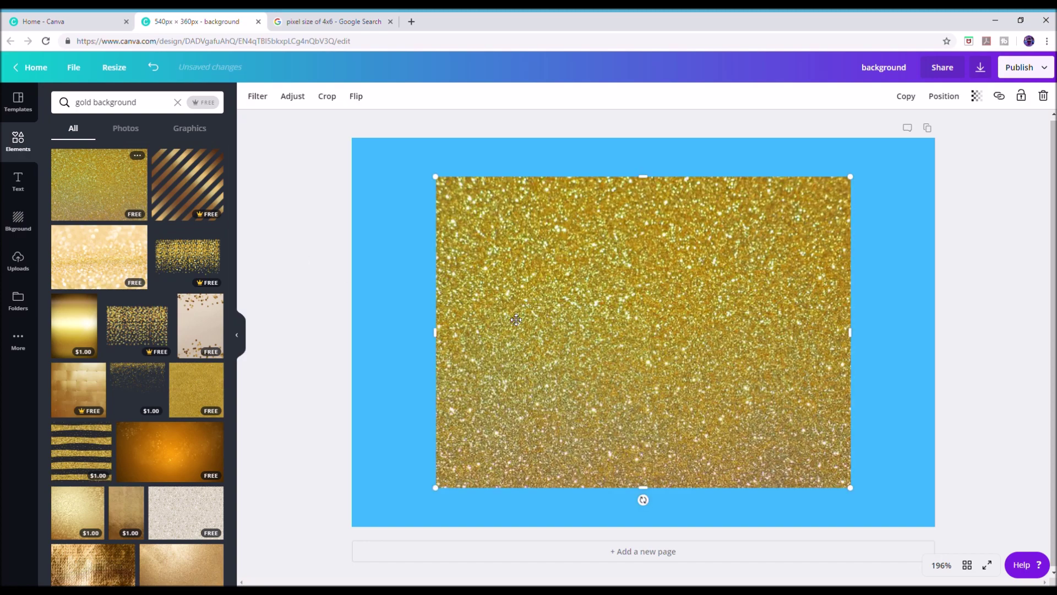
drag(436, 177, 333, 154)
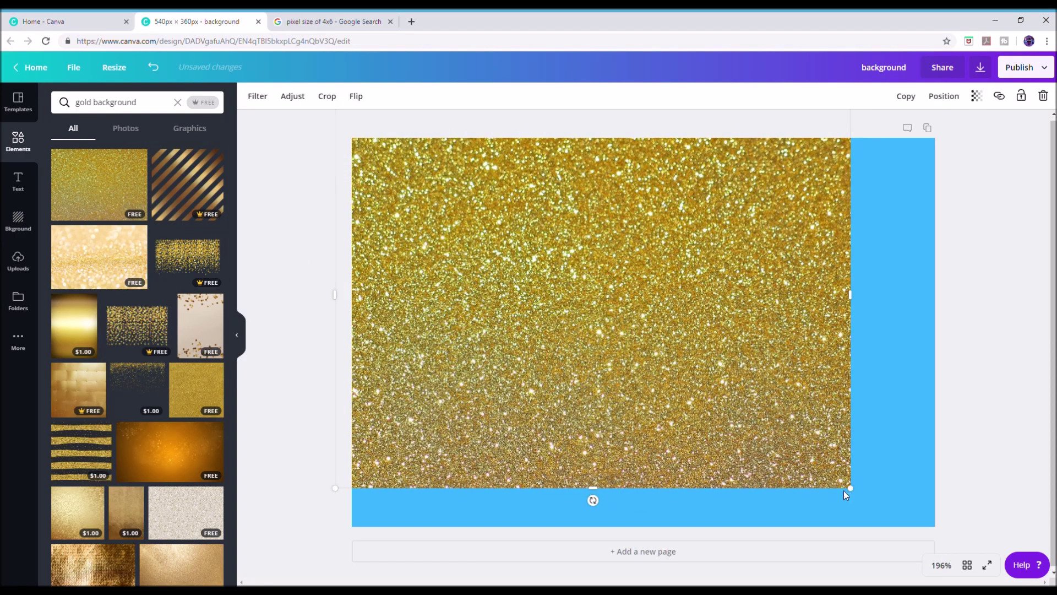
drag(853, 492, 999, 567)
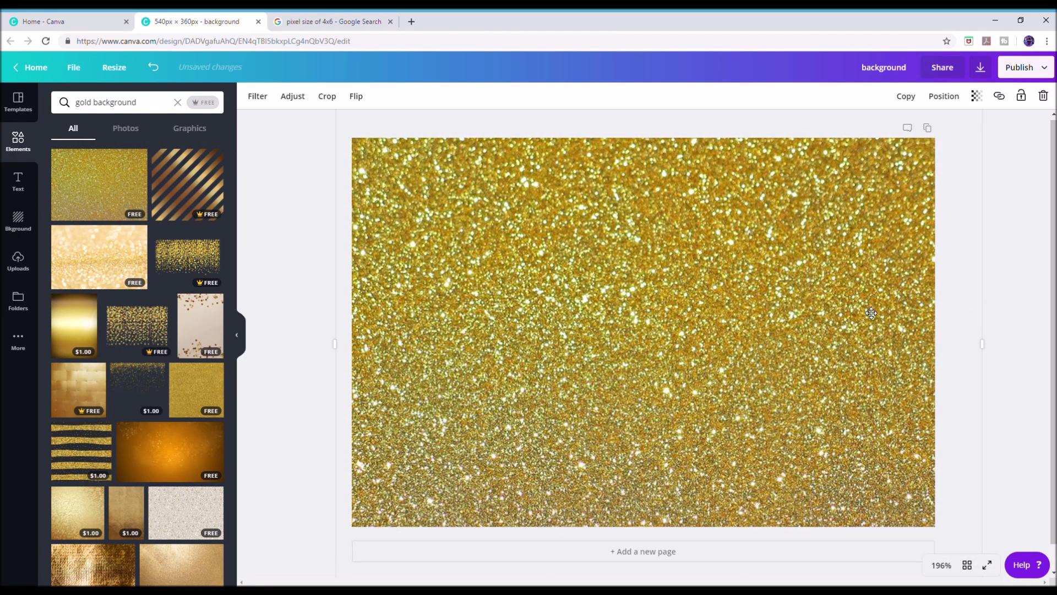
key(Delete)
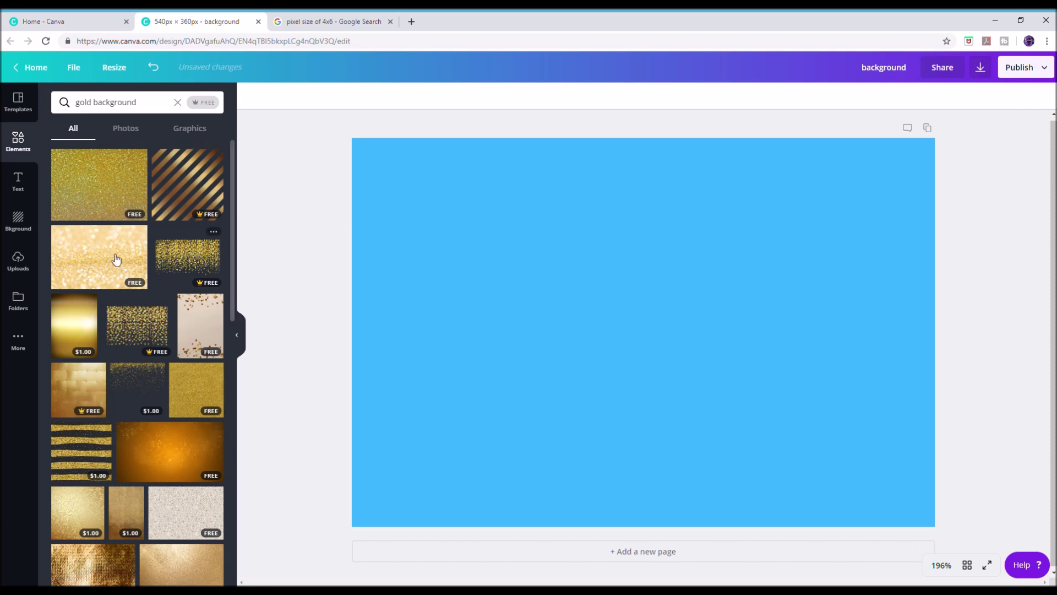
Step: Add the pale gold bokeh image and enlarge it to cover the whole page
drag(416, 183, 330, 126)
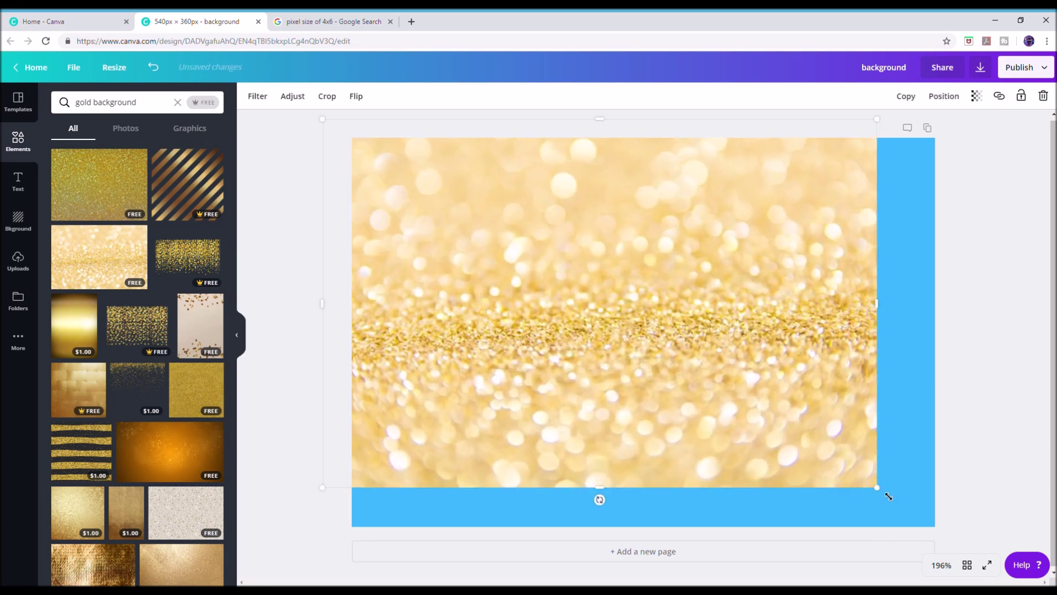
drag(887, 494, 986, 558)
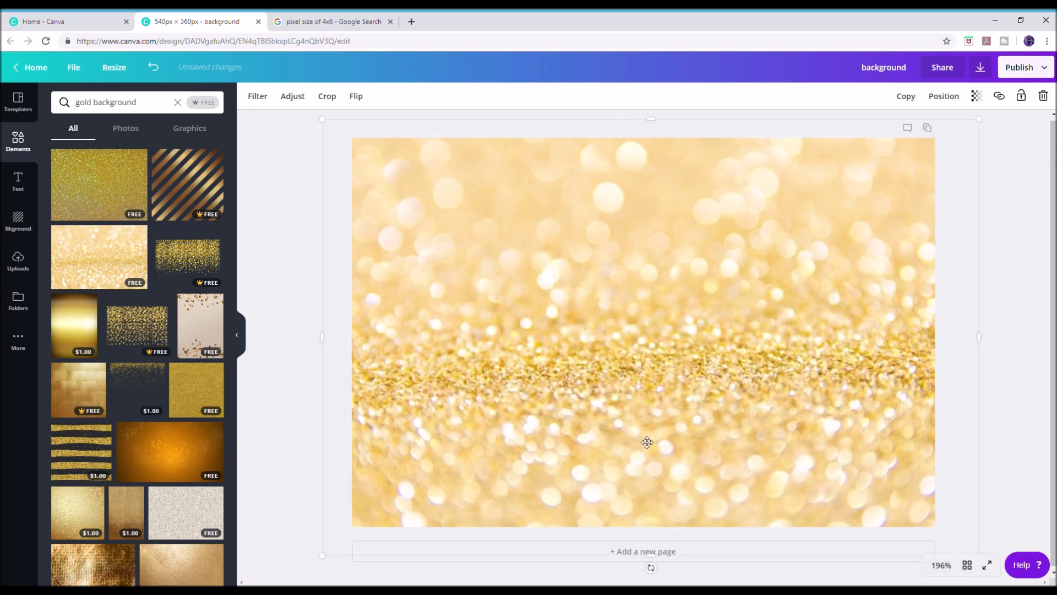
click(1020, 320)
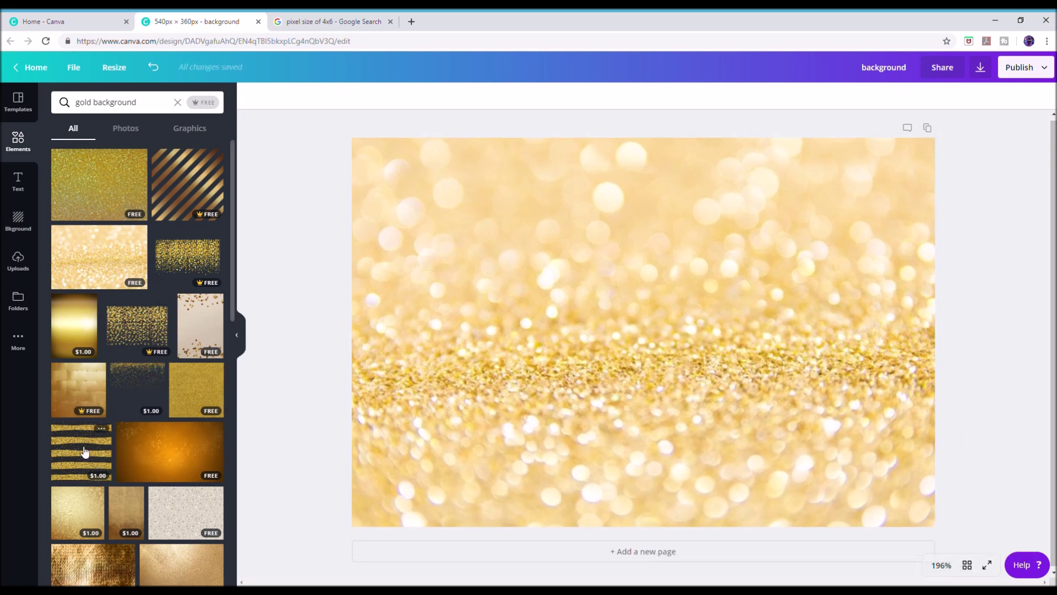
Step: Try the crinkled gold foil image from the search results on the page, and delete it
scroll(115, 473, down, 1)
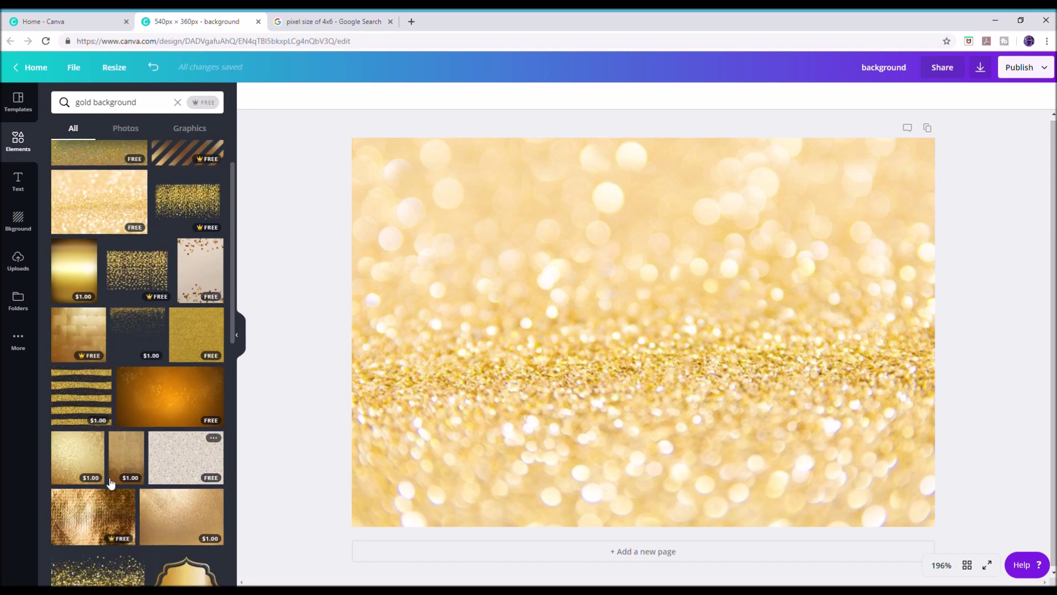
scroll(177, 498, down, 1)
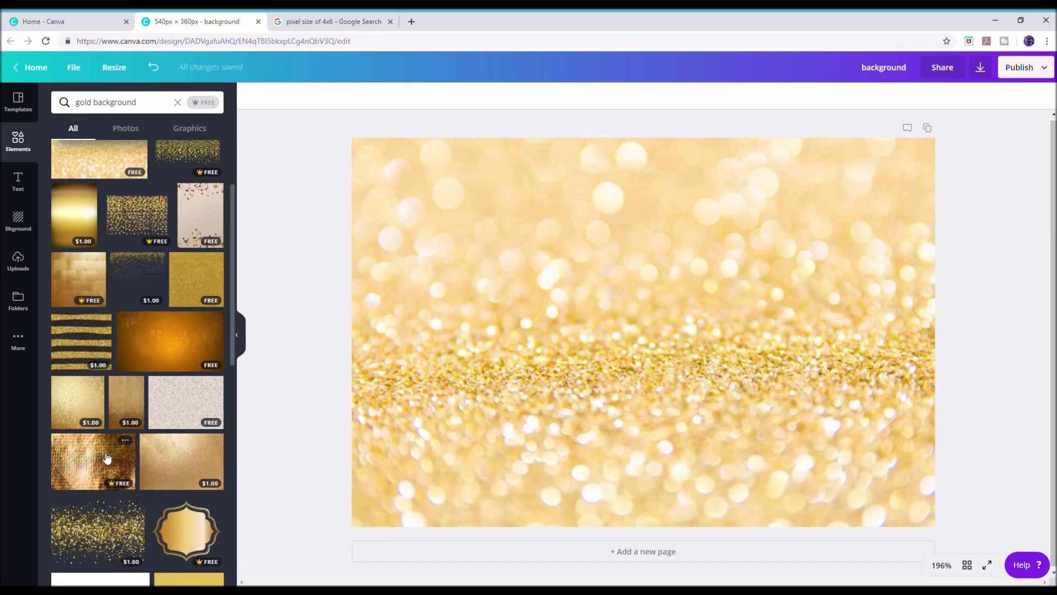
click(93, 465)
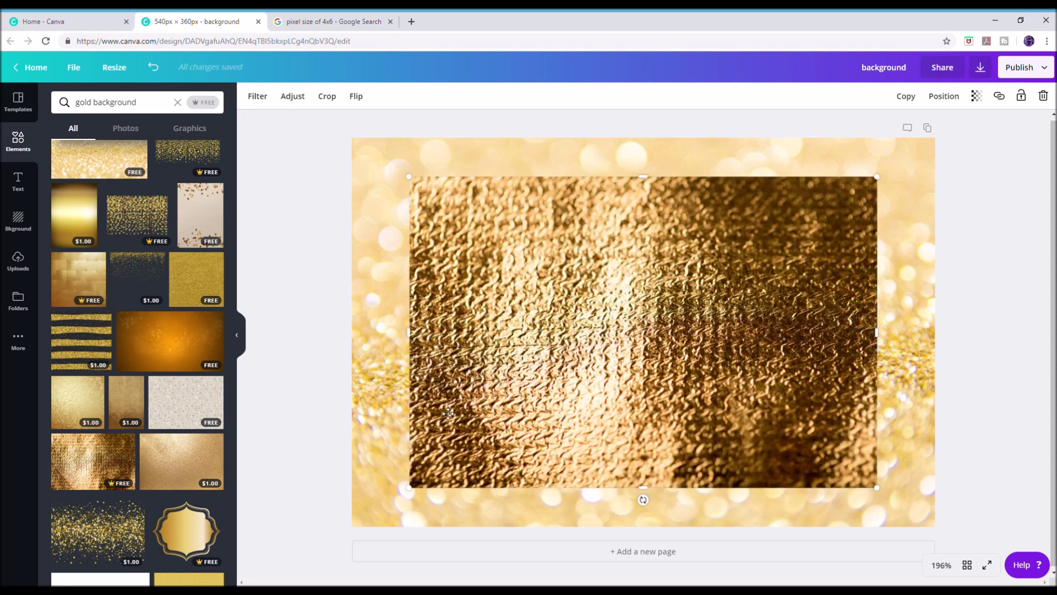
key(Delete)
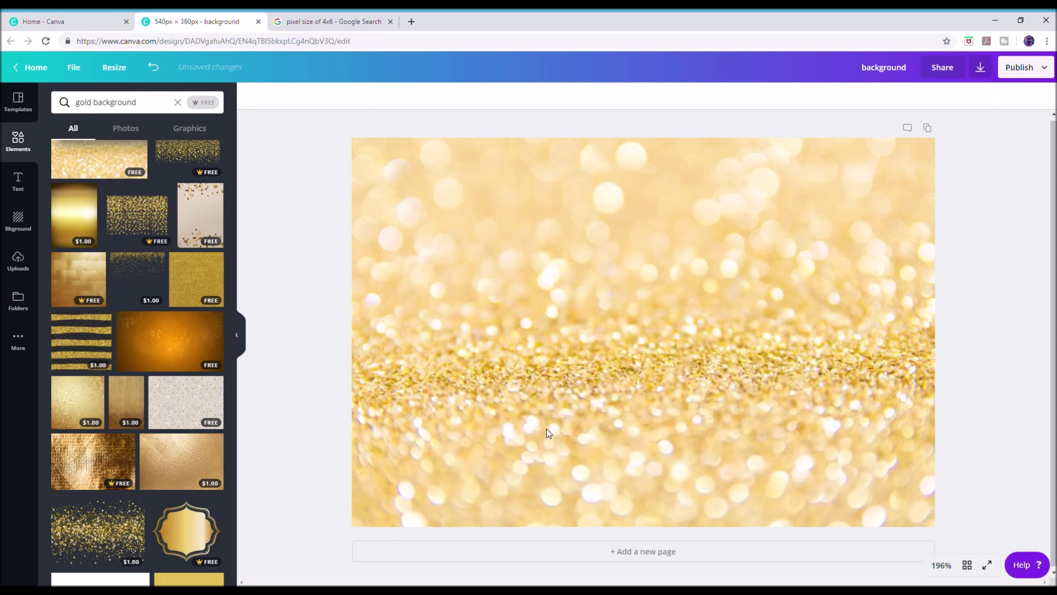
Step: Delete the pale gold bokeh image and set the page's background colour to white
click(546, 428)
key(Delete)
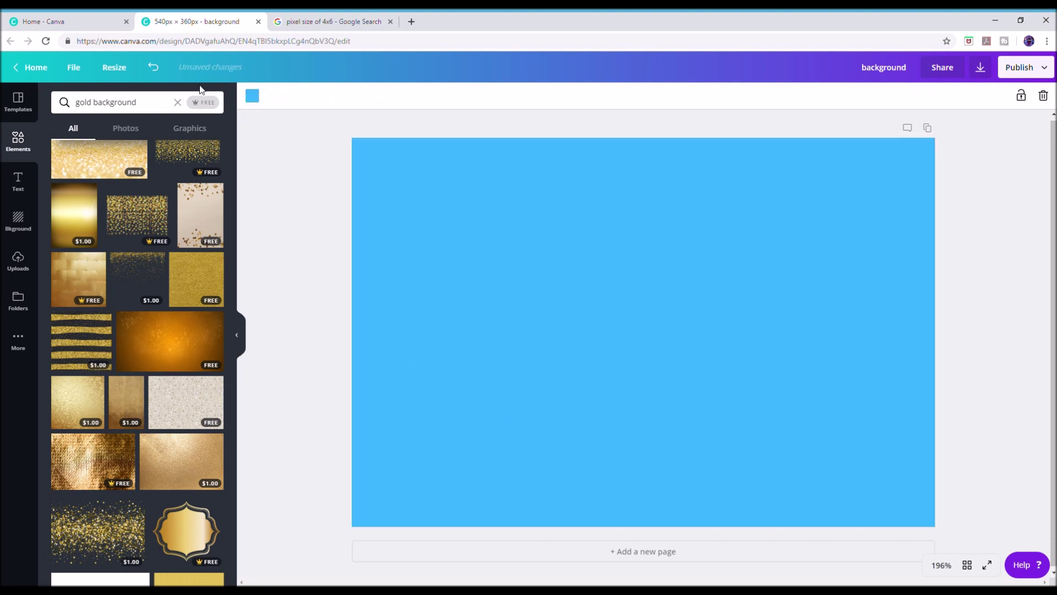
click(254, 102)
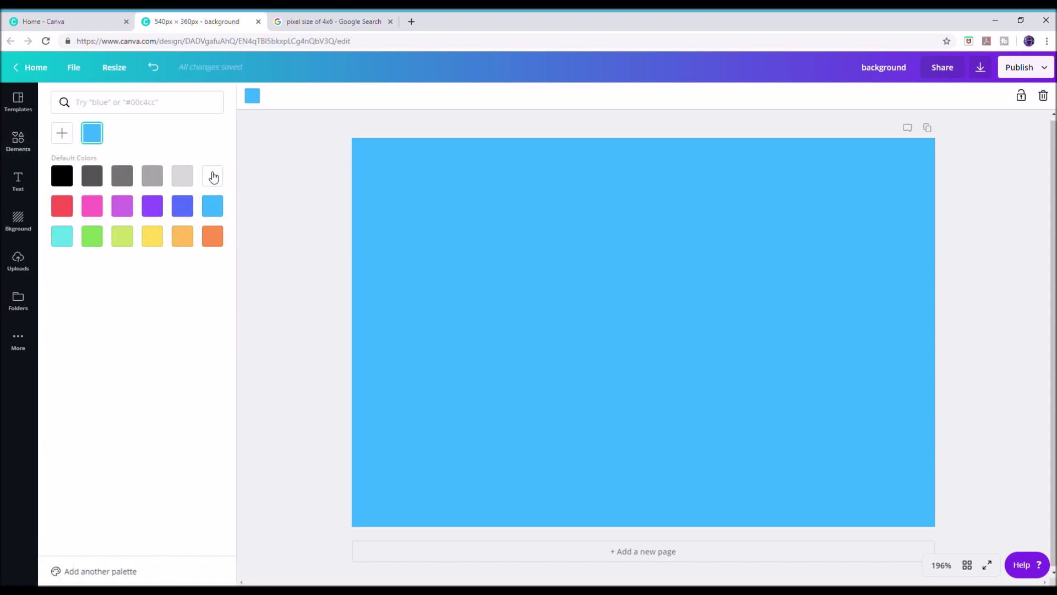
click(215, 180)
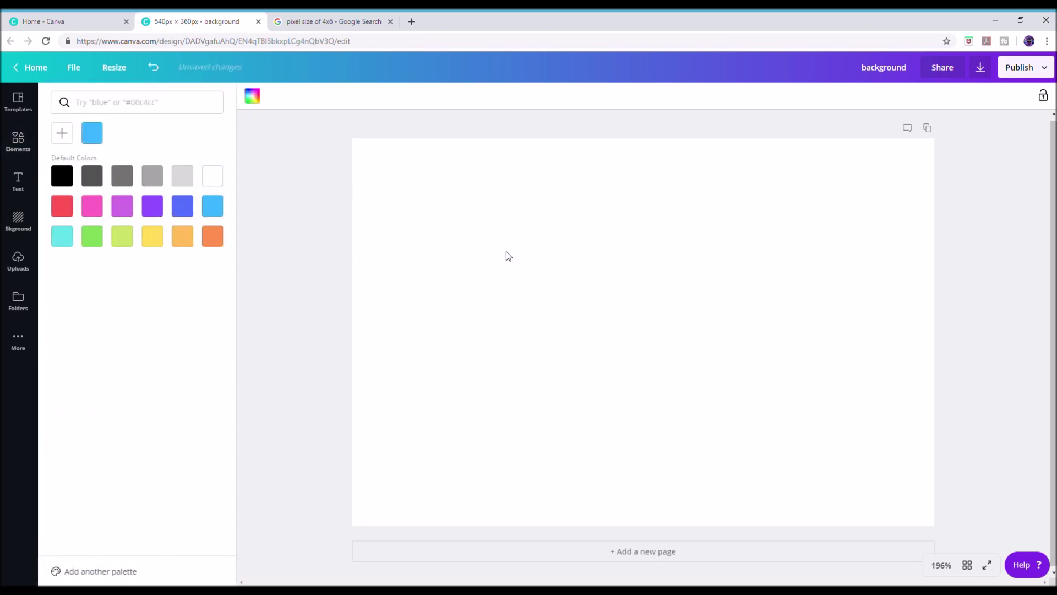
Step: Return to the elements library and clear the "gold background" search text
click(18, 140)
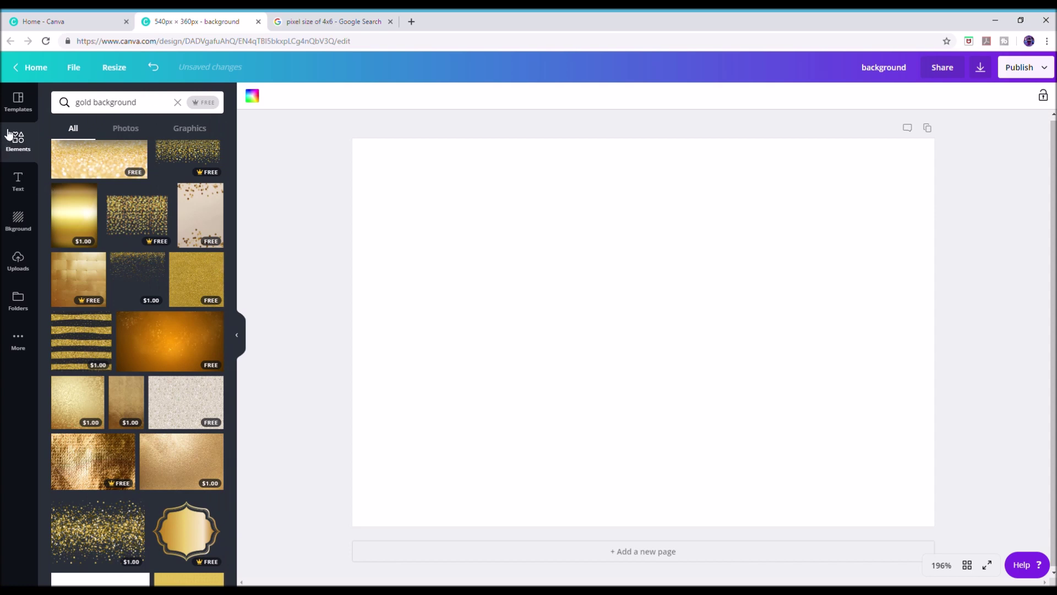
click(154, 103)
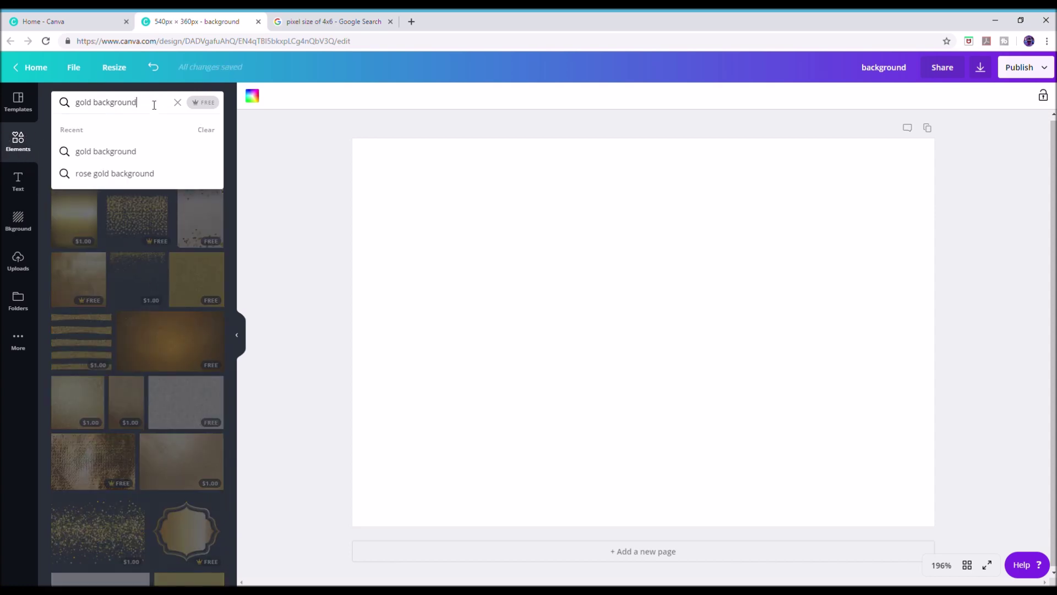
key(BackSpace)
key(BackSpace)
key(BackSpace)
key(BackSpace)
key(BackSpace)
key(BackSpace)
key(BackSpace)
key(BackSpace)
key(BackSpace)
key(BackSpace)
key(BackSpace)
key(BackSpace)
key(BackSpace)
key(BackSpace)
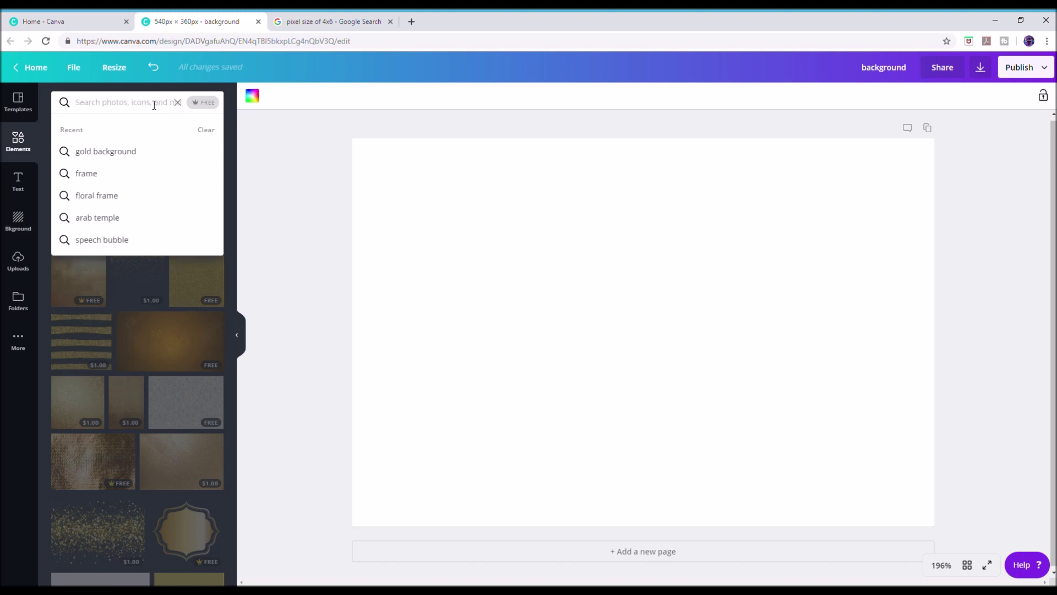
click(475, 290)
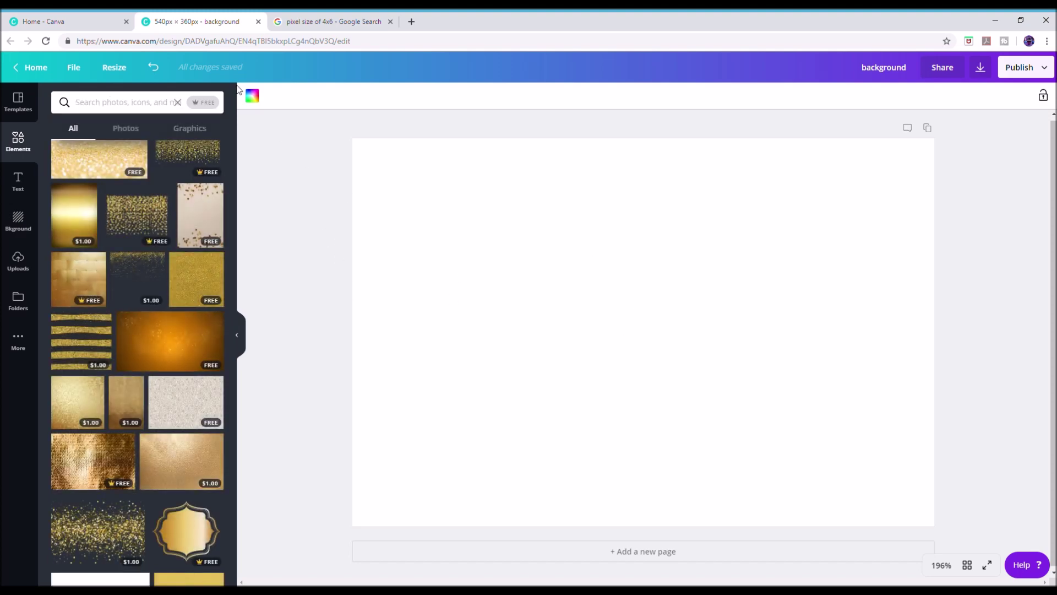
Step: Set the page's background colour to black
click(253, 96)
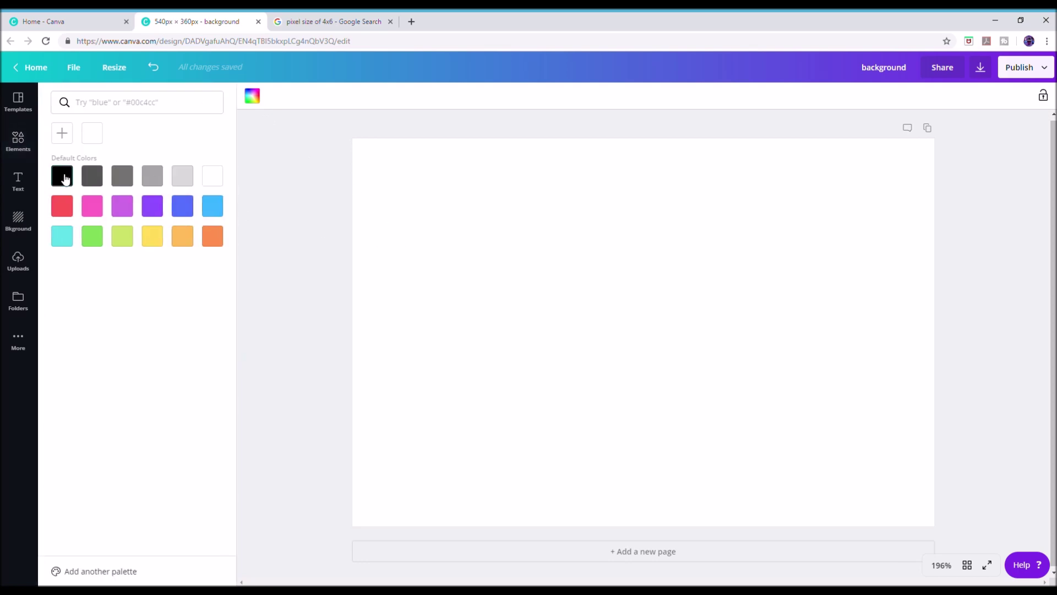
click(70, 177)
click(315, 294)
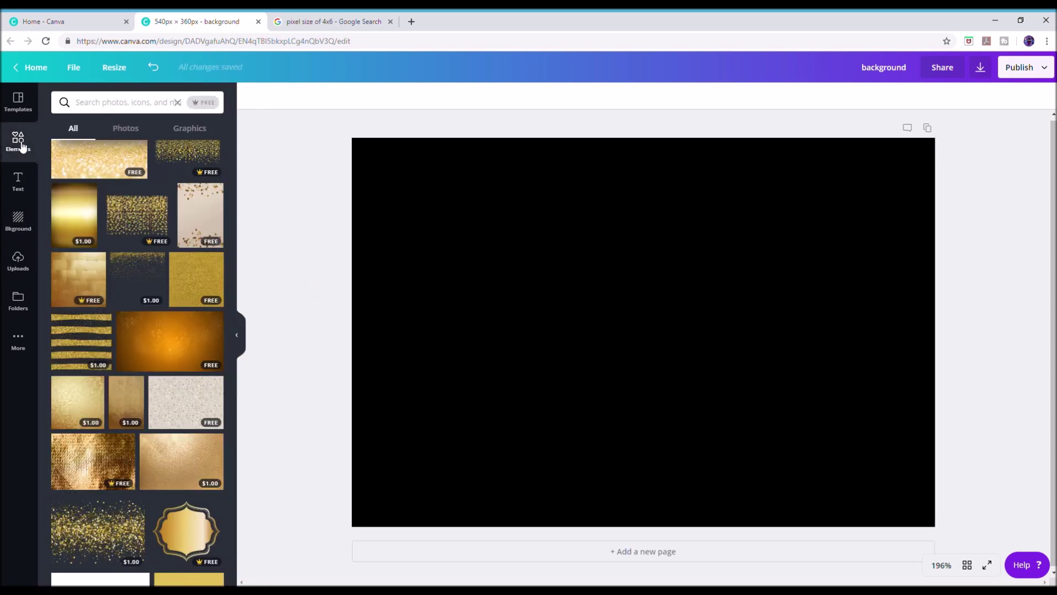
Step: Search the elements library for "circle" and add the plain orange-red circle to the page
click(130, 106)
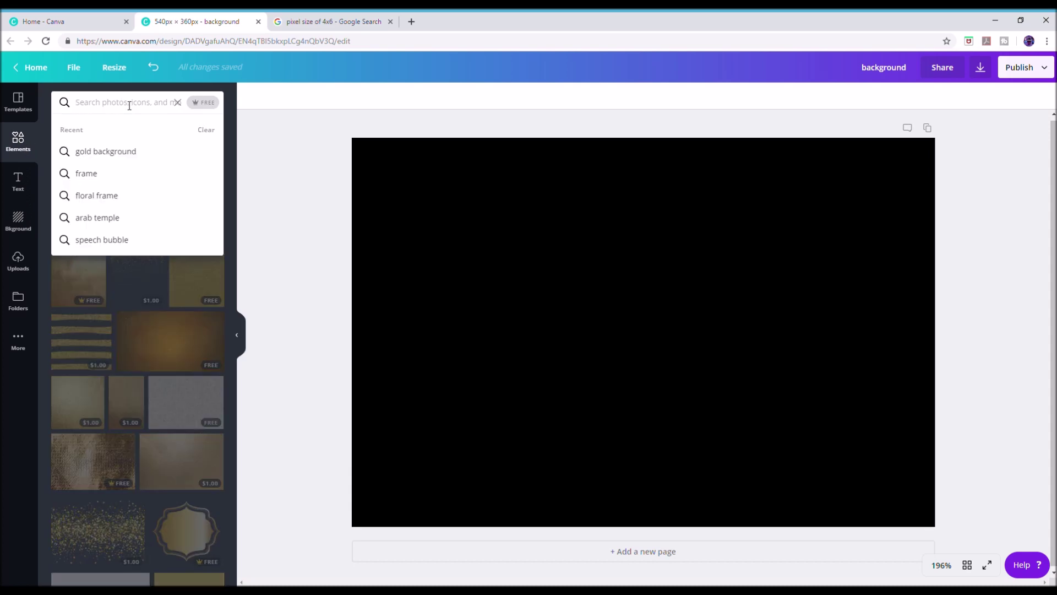
text(circle)
key(Return)
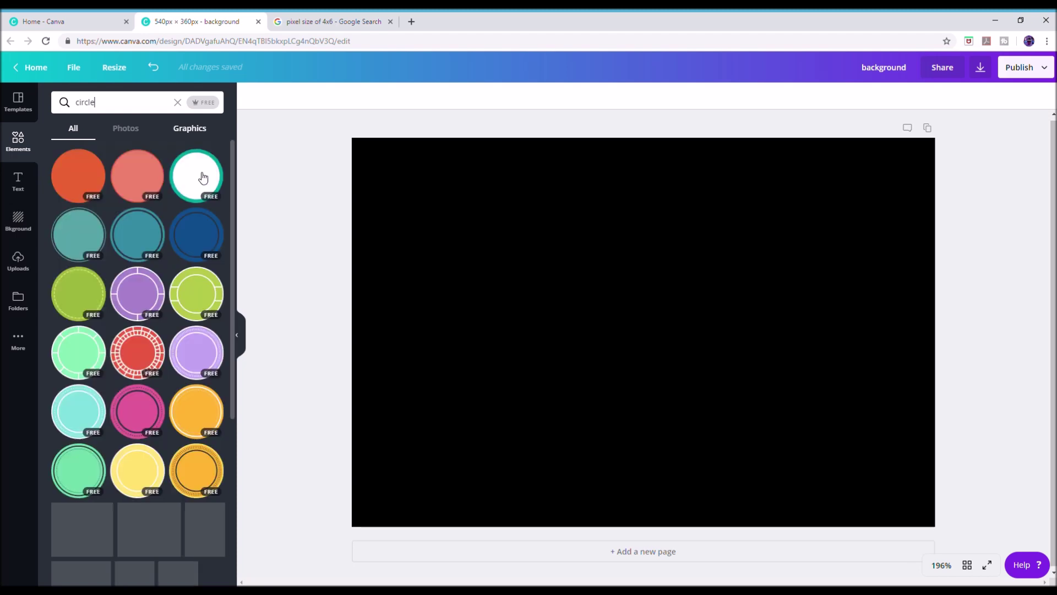
scroll(205, 290, down, 5)
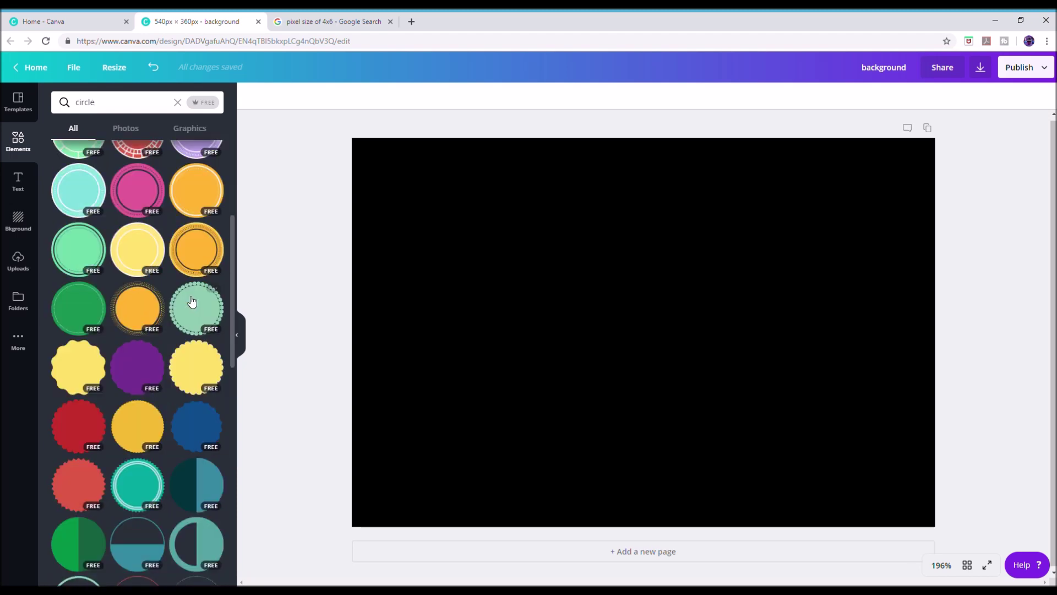
scroll(177, 283, up, 3)
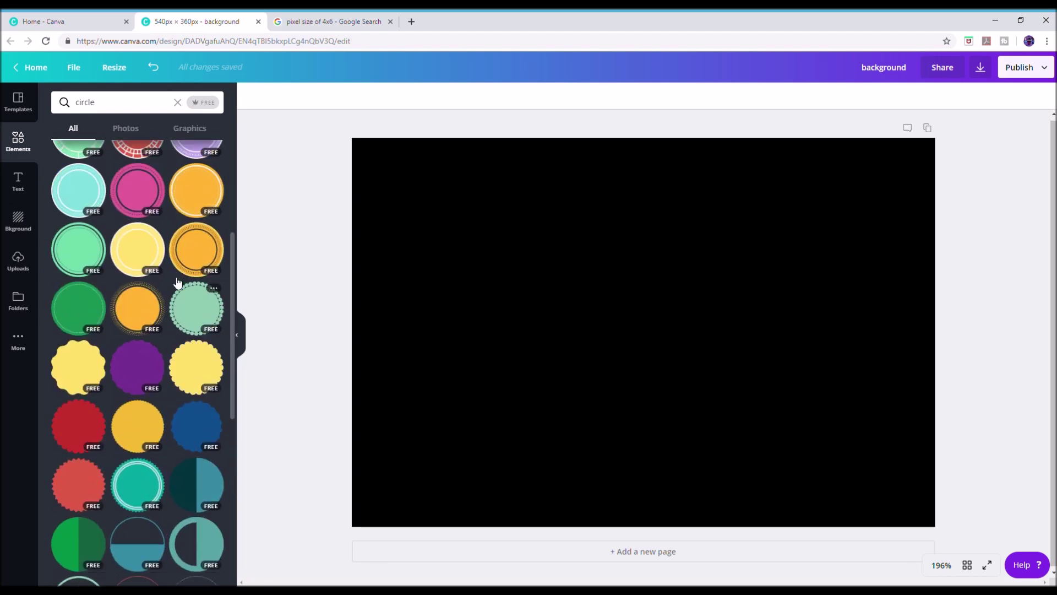
scroll(177, 282, up, 3)
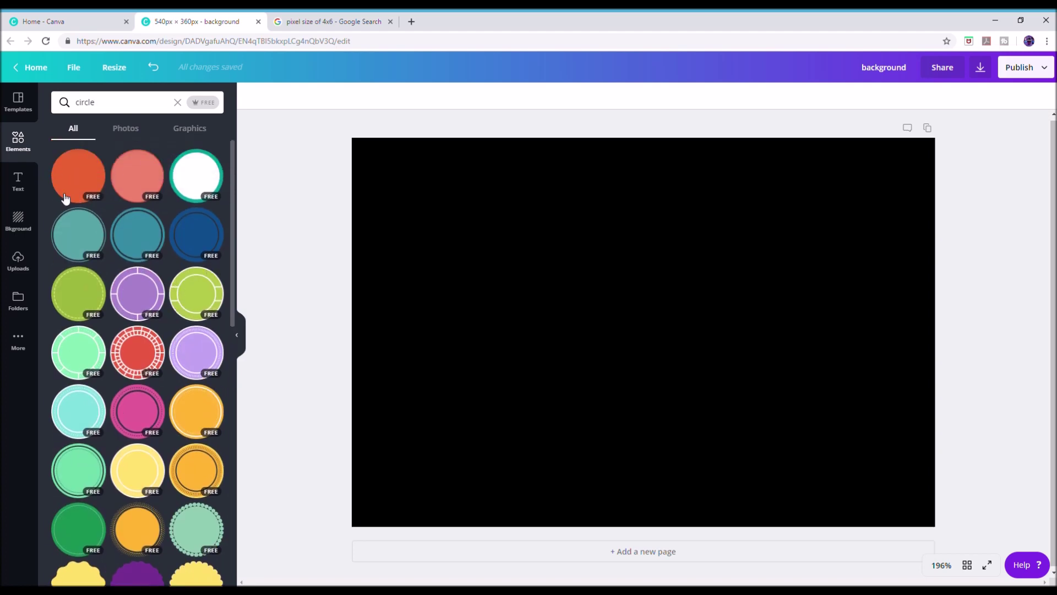
click(76, 182)
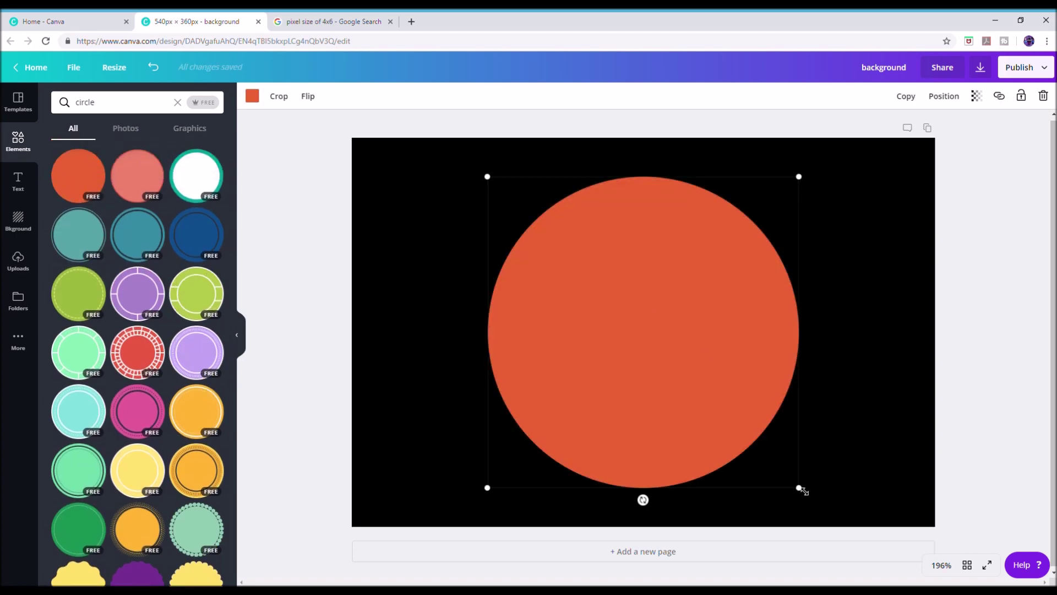
Step: Shrink the circle to about 135 x 135 px and centre it on the page horizontally and vertically
drag(801, 490, 634, 325)
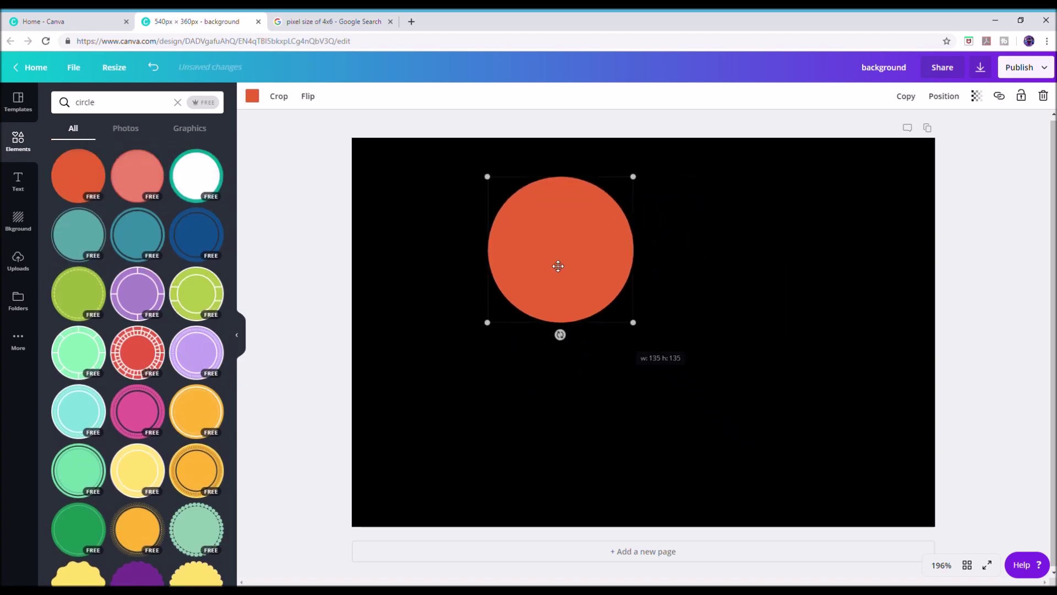
drag(562, 271, 637, 341)
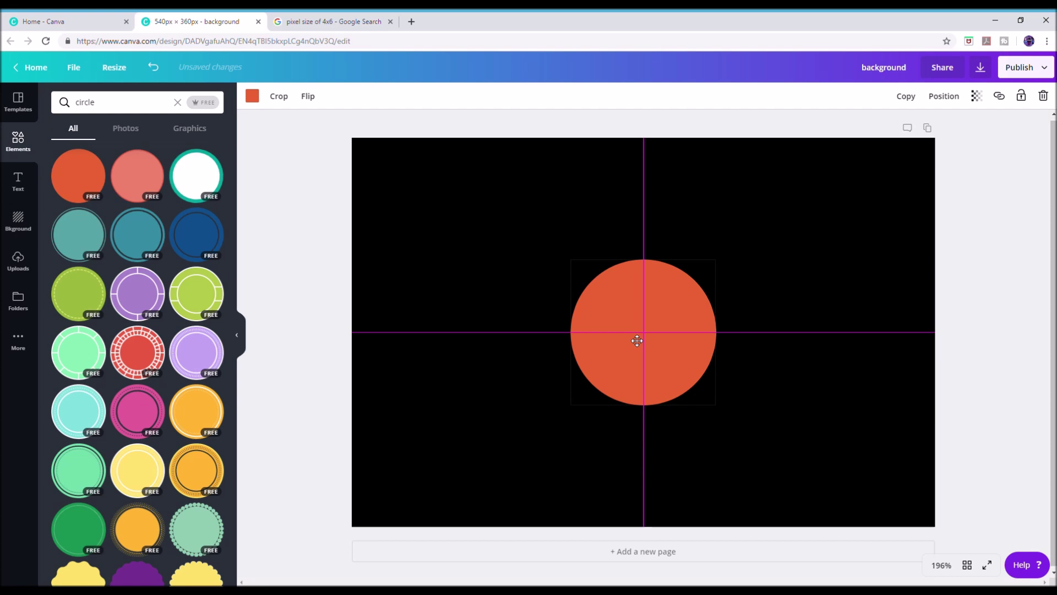
drag(637, 341, 636, 340)
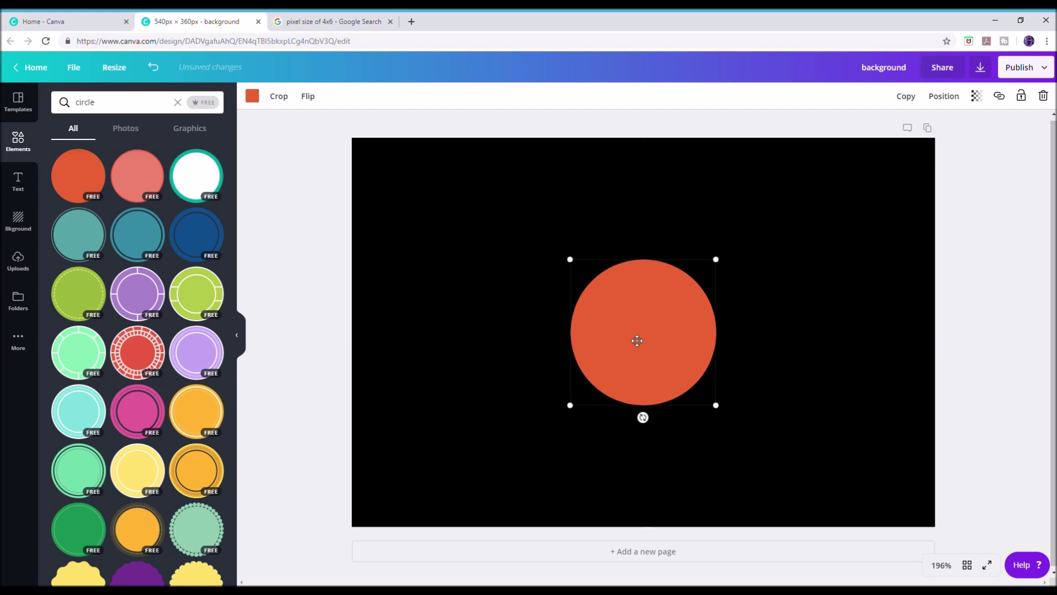
Step: Change the circle's colour to white
click(252, 96)
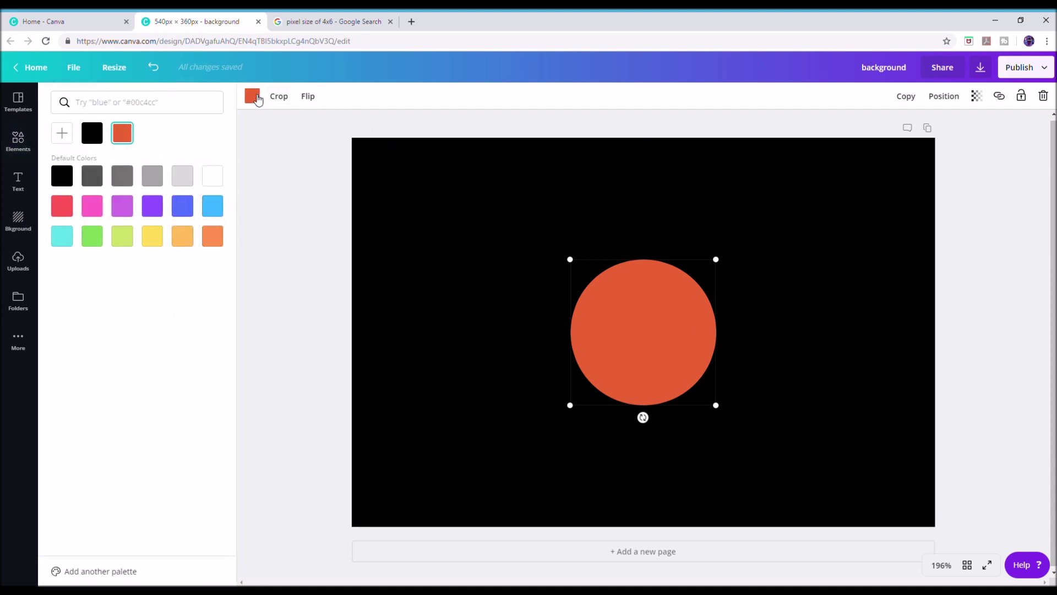
click(212, 176)
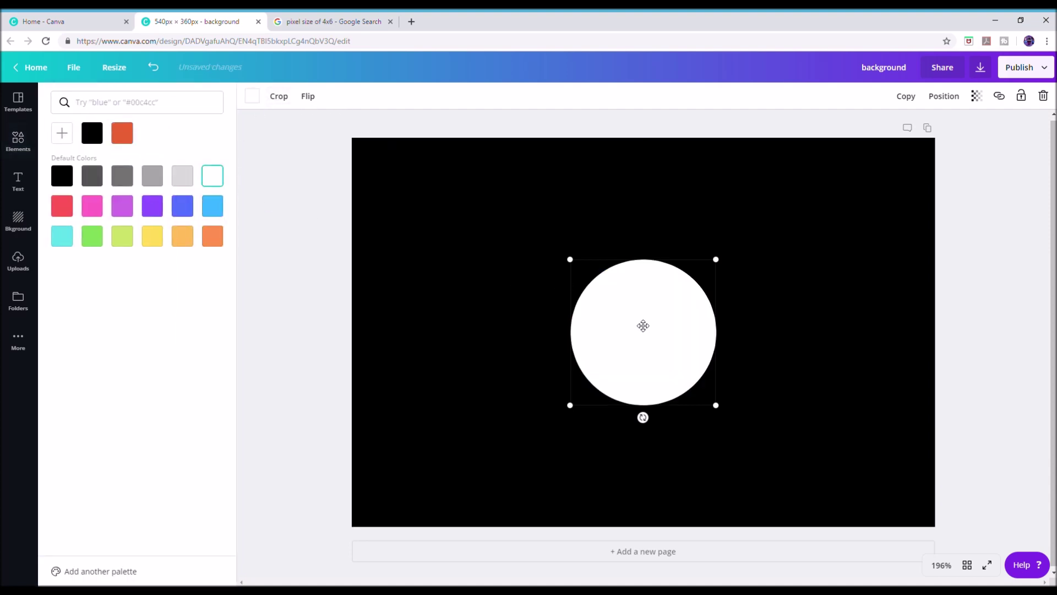
Step: Browse the text templates and add a plain heading text box over the circle
click(18, 181)
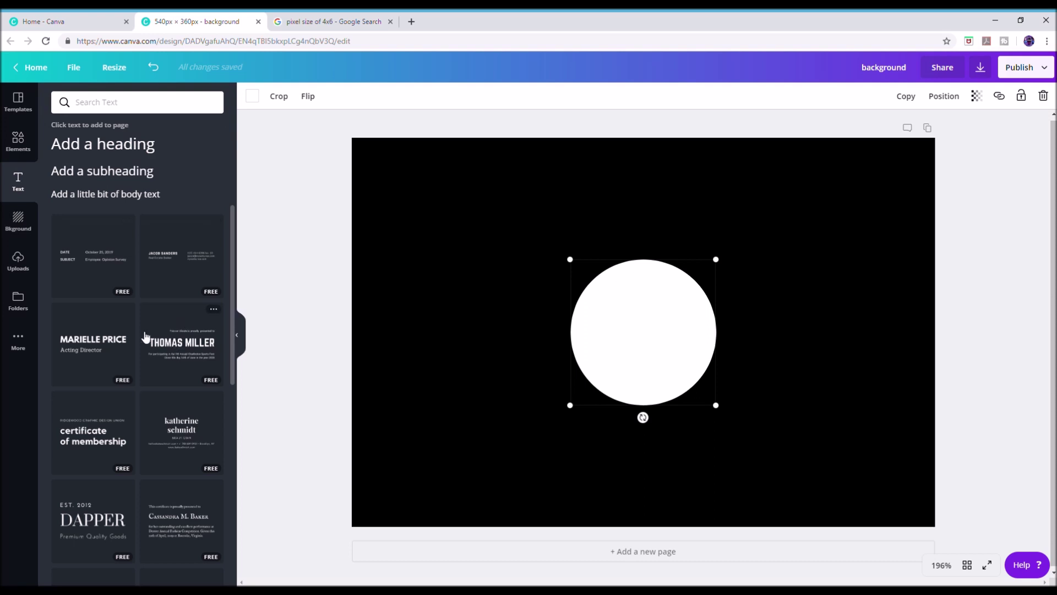
scroll(146, 334, down, 5)
scroll(146, 335, down, 7)
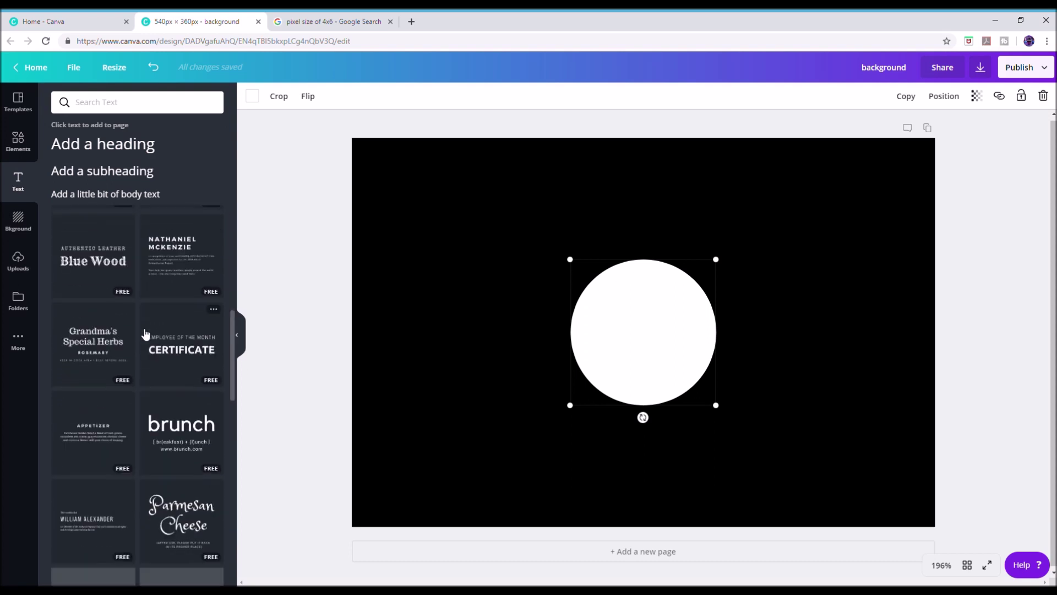
scroll(146, 330, down, 7)
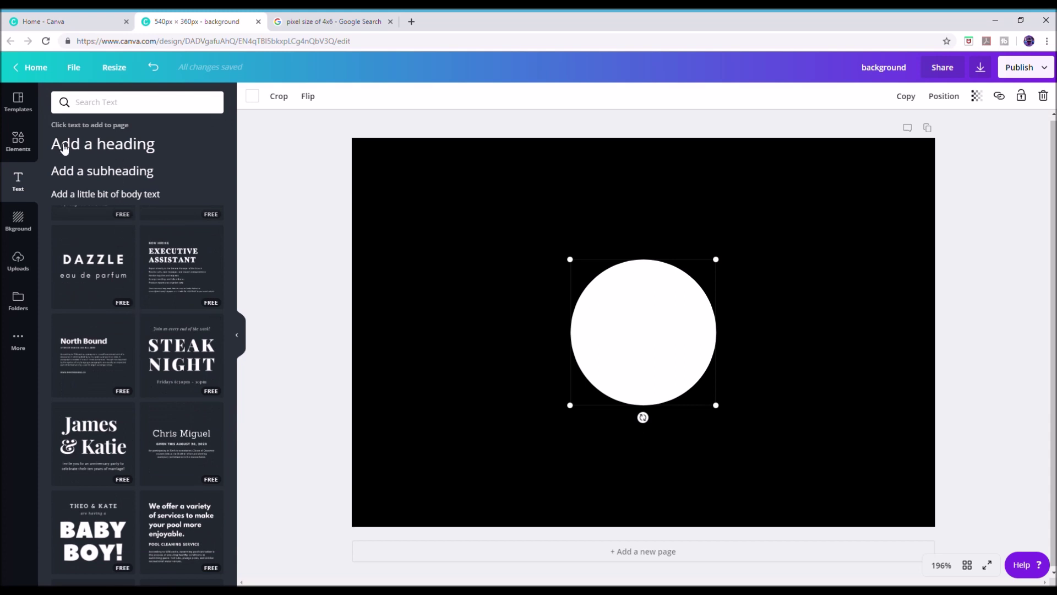
click(98, 145)
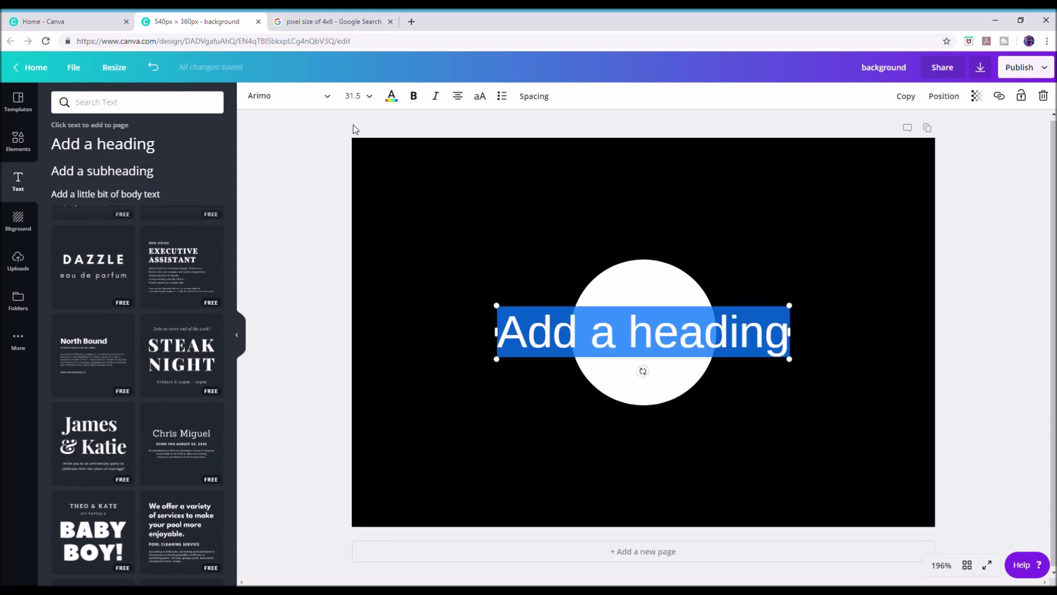
Step: Change the heading text's colour to black
click(392, 96)
click(61, 175)
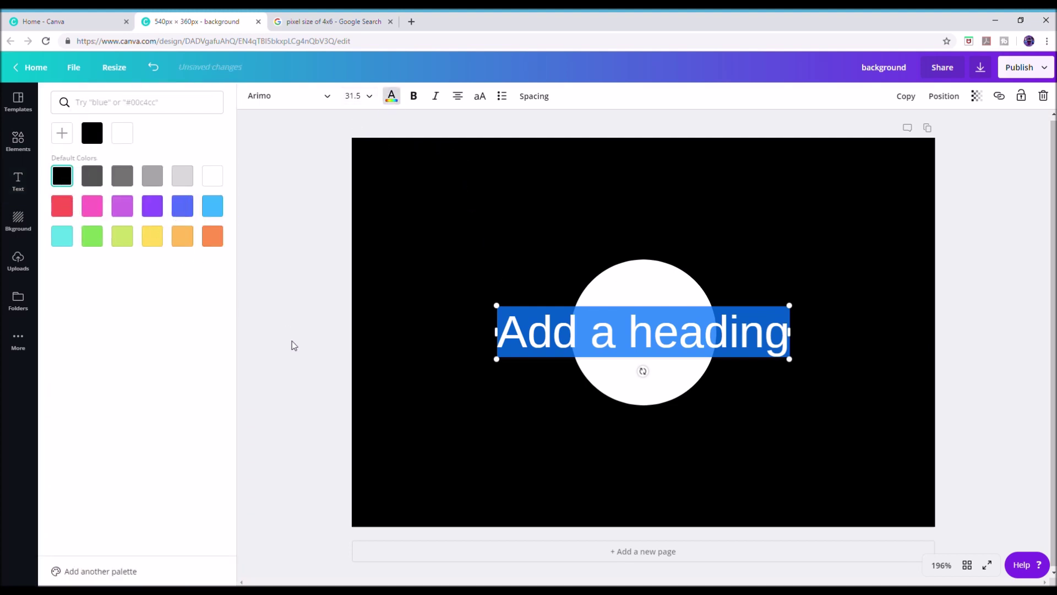
click(363, 342)
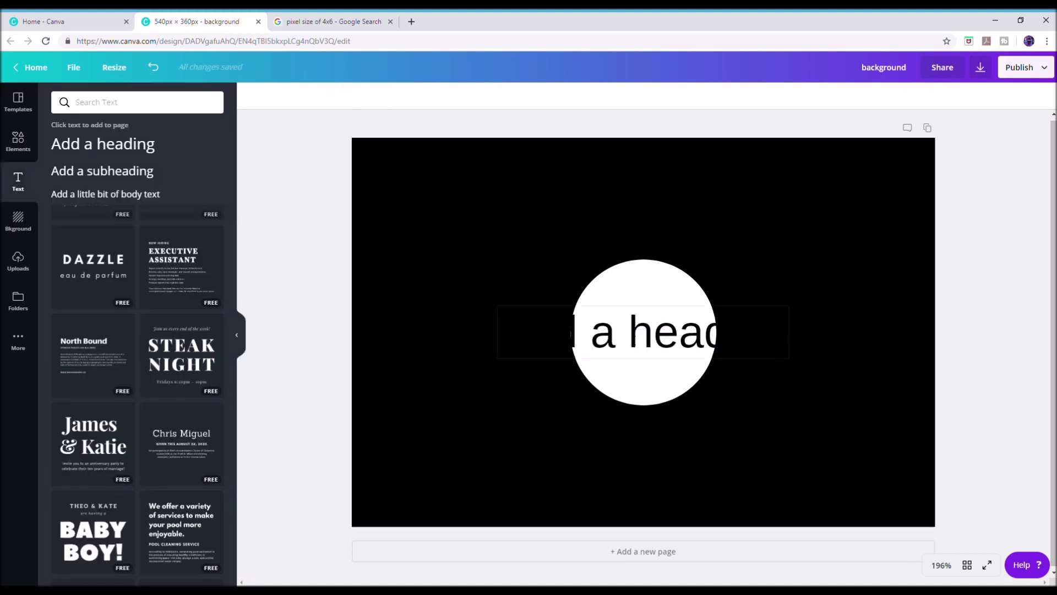
Step: Replace the heading with two lines of text: "Mr & Mrs" above the couple's surname
click(634, 340)
key(ctrl+a)
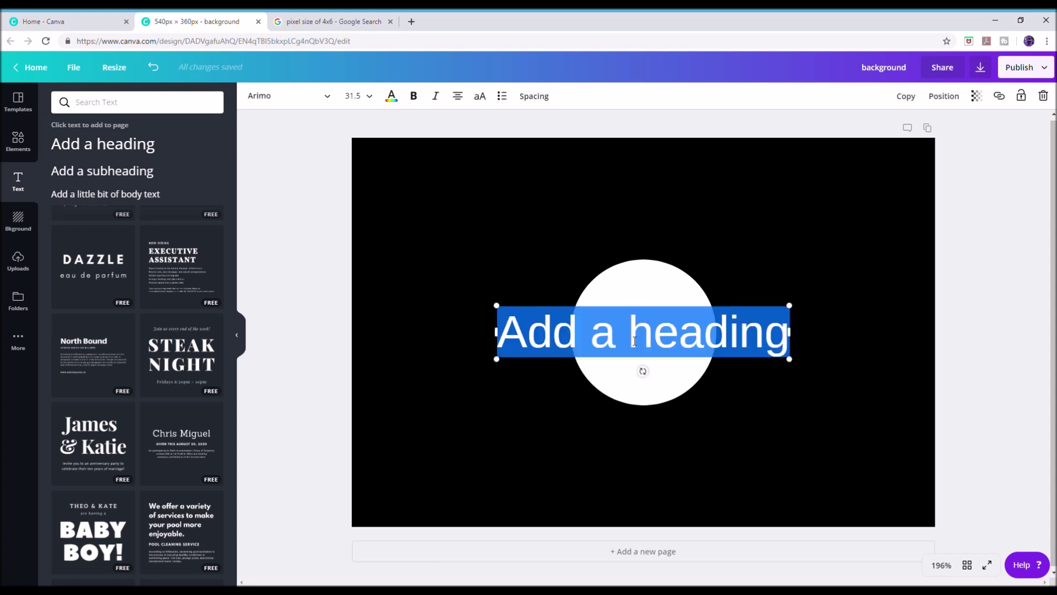
text(Mr &)
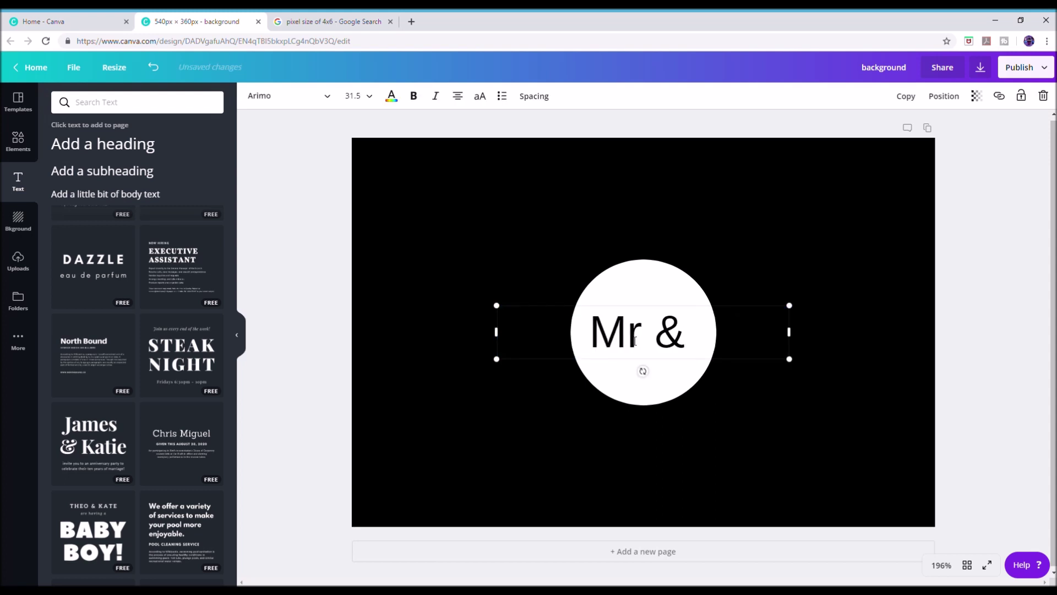
text( Mrs)
key(Return)
text(Smith)
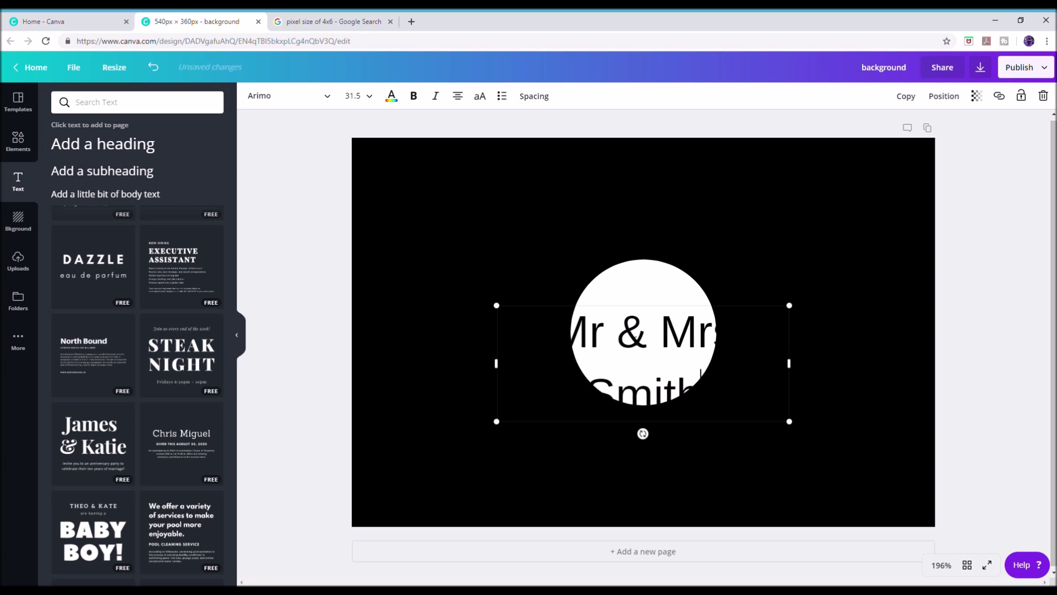
Step: Set the couple's text to size 21 and centre it on the page inside the white circle
key(ctrl+a)
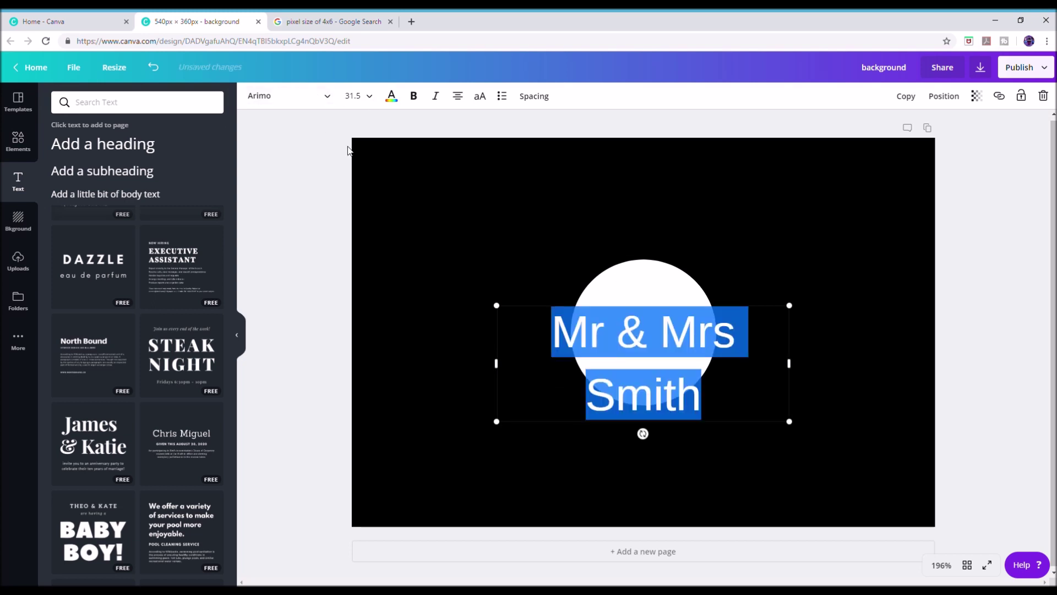
click(368, 97)
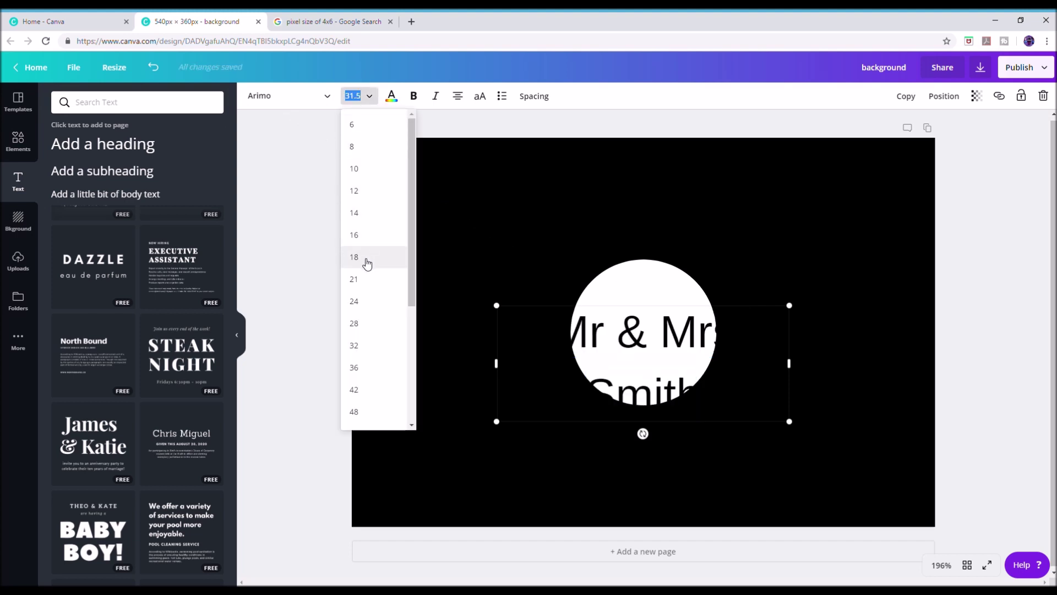
click(368, 280)
drag(669, 308, 671, 295)
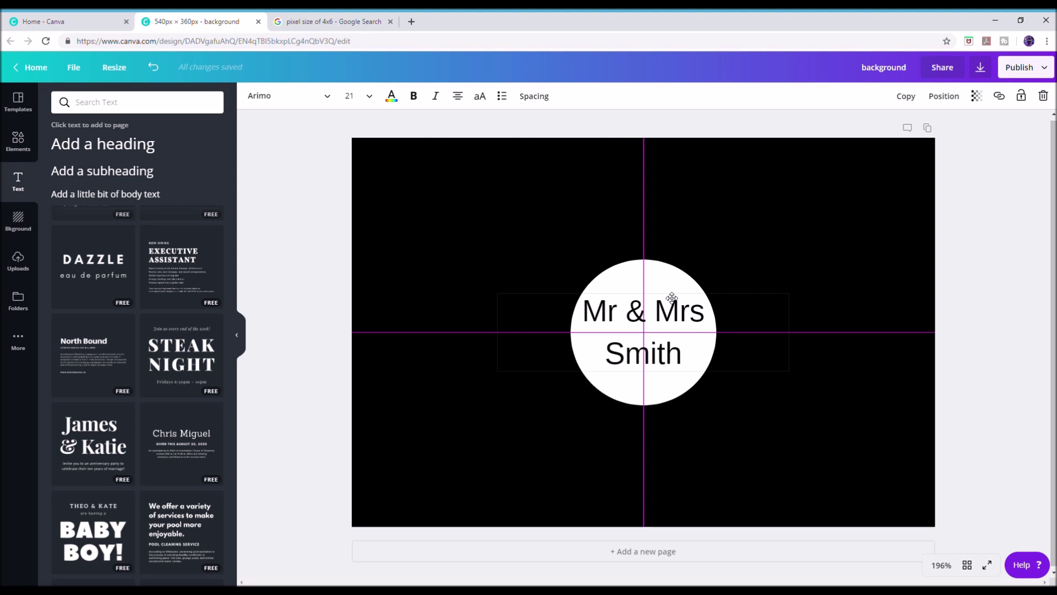
drag(672, 298, 672, 297)
Step: Change the font of both lines of the couple's text to Clicker Script
drag(688, 361, 585, 323)
click(284, 98)
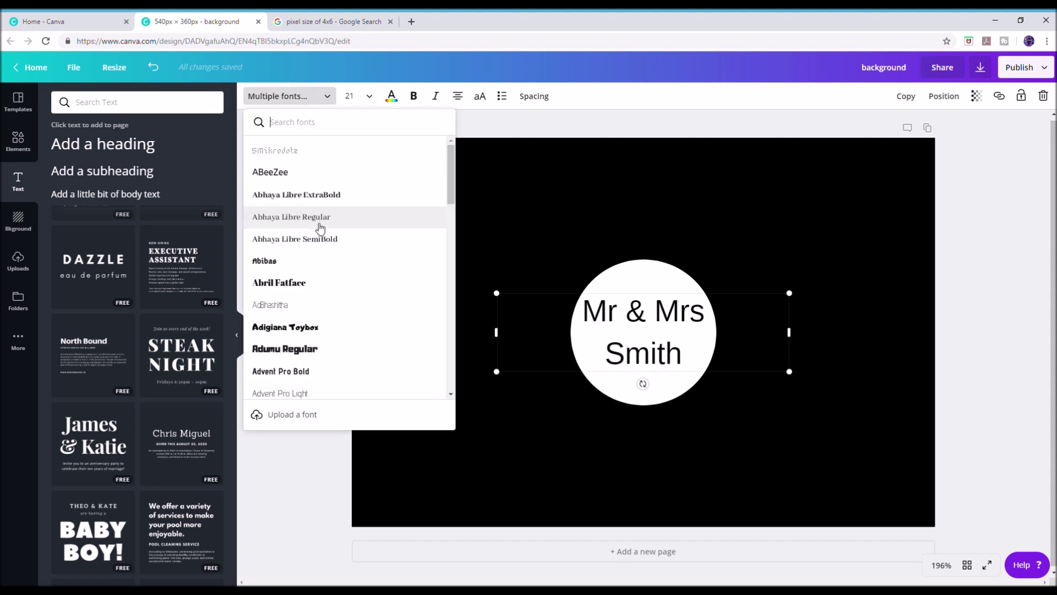
scroll(318, 232, down, 5)
scroll(320, 240, down, 10)
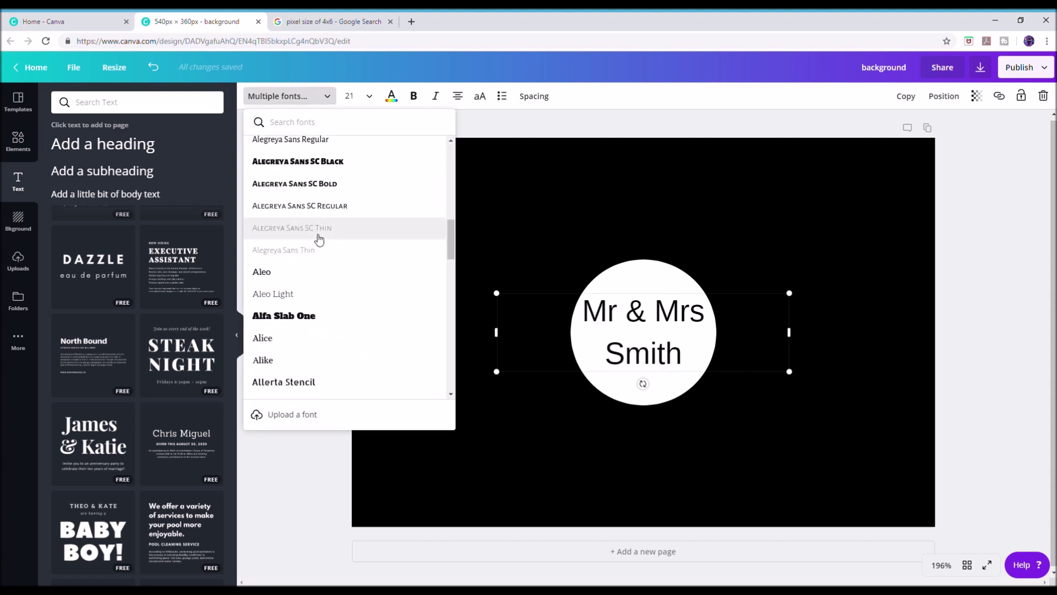
scroll(319, 243, down, 10)
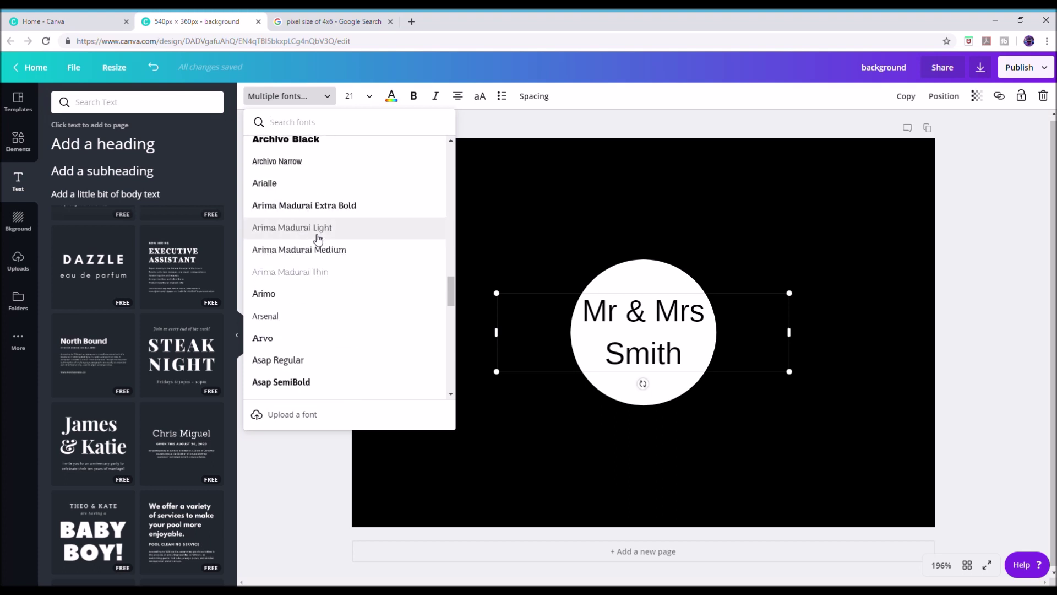
scroll(316, 239, down, 6)
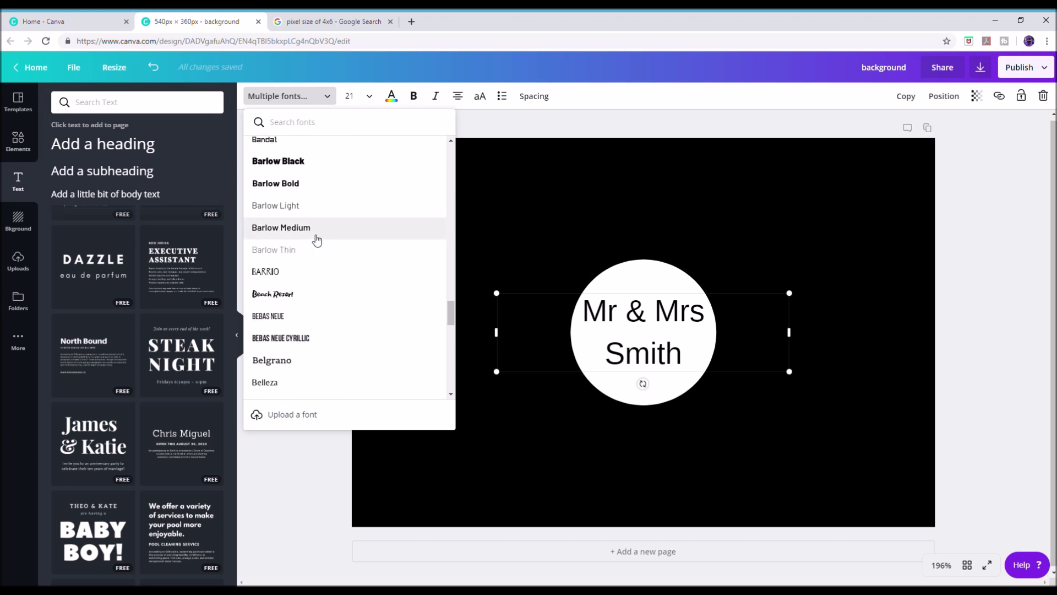
scroll(316, 240, up, 2)
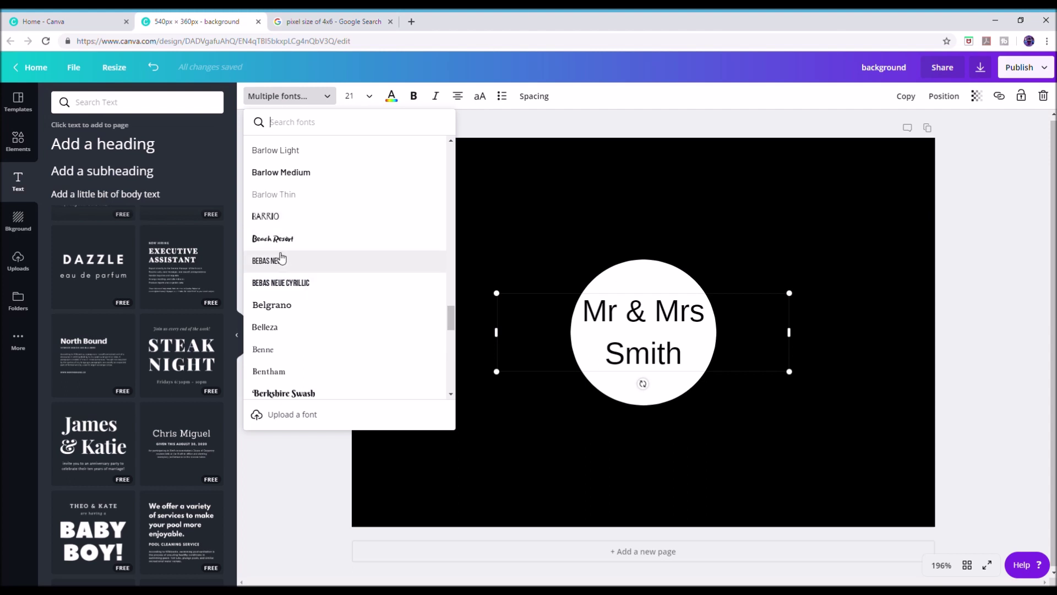
scroll(298, 260, down, 2)
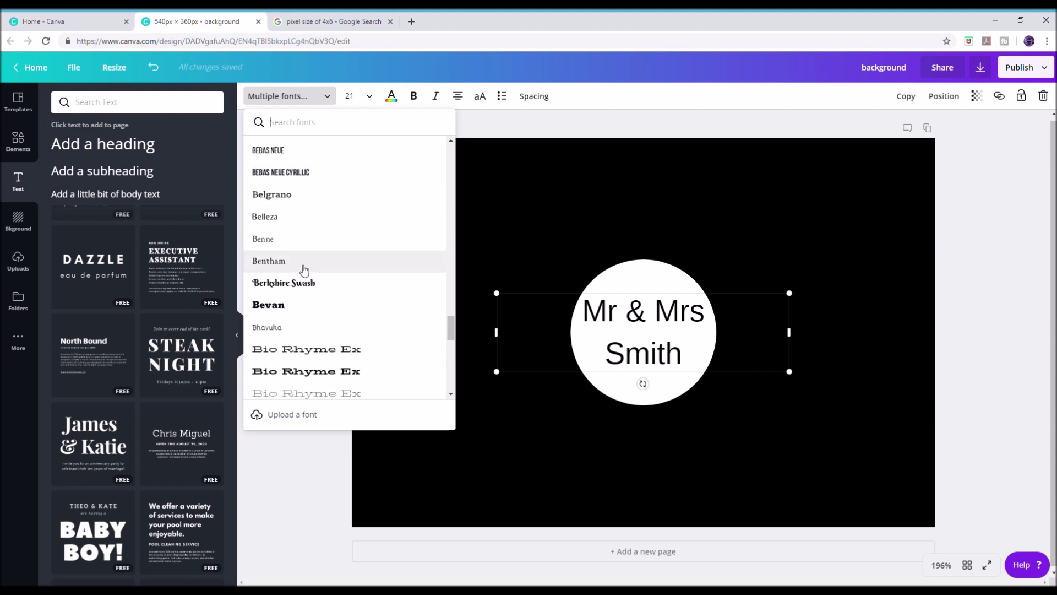
scroll(303, 273, down, 6)
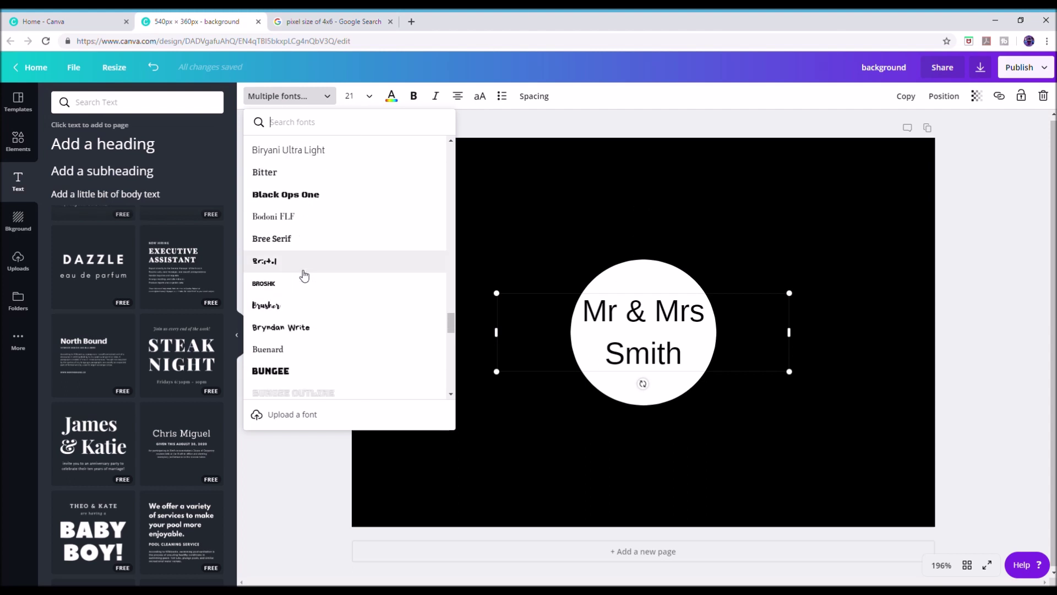
scroll(304, 274, down, 7)
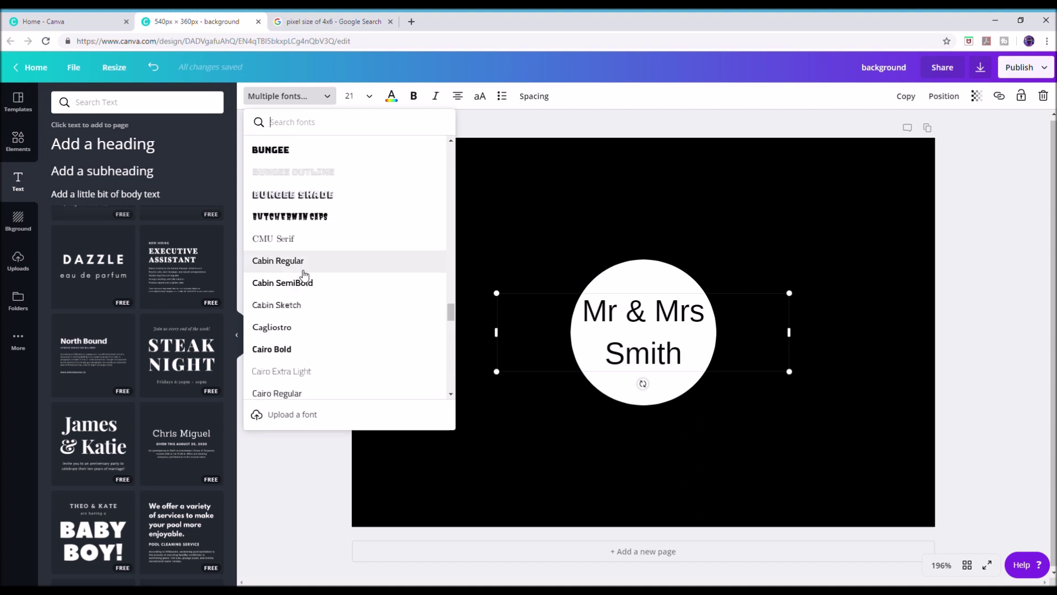
scroll(304, 275, down, 5)
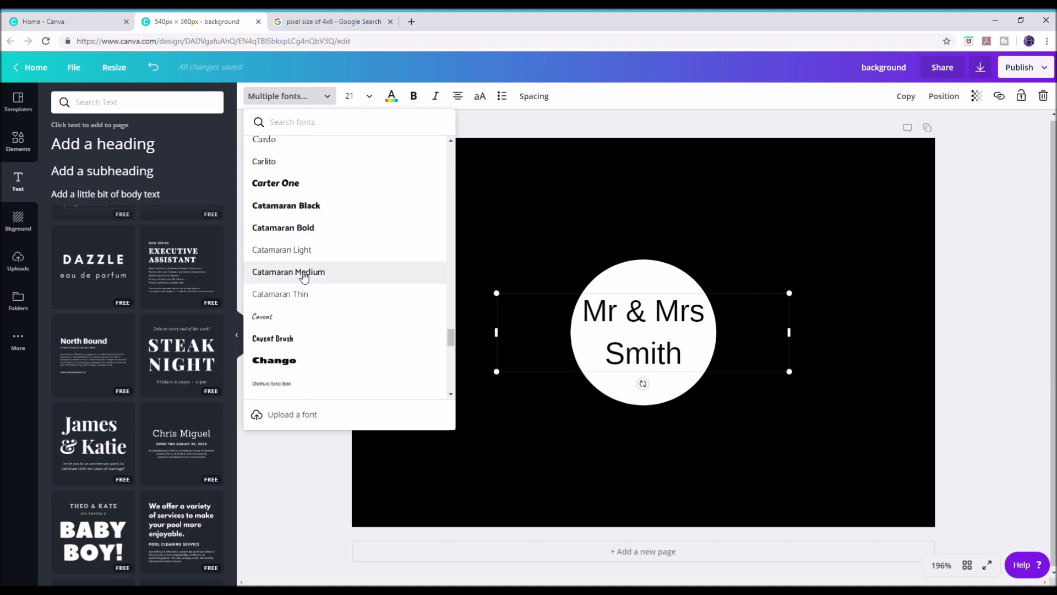
scroll(303, 276, down, 3)
scroll(304, 286, down, 3)
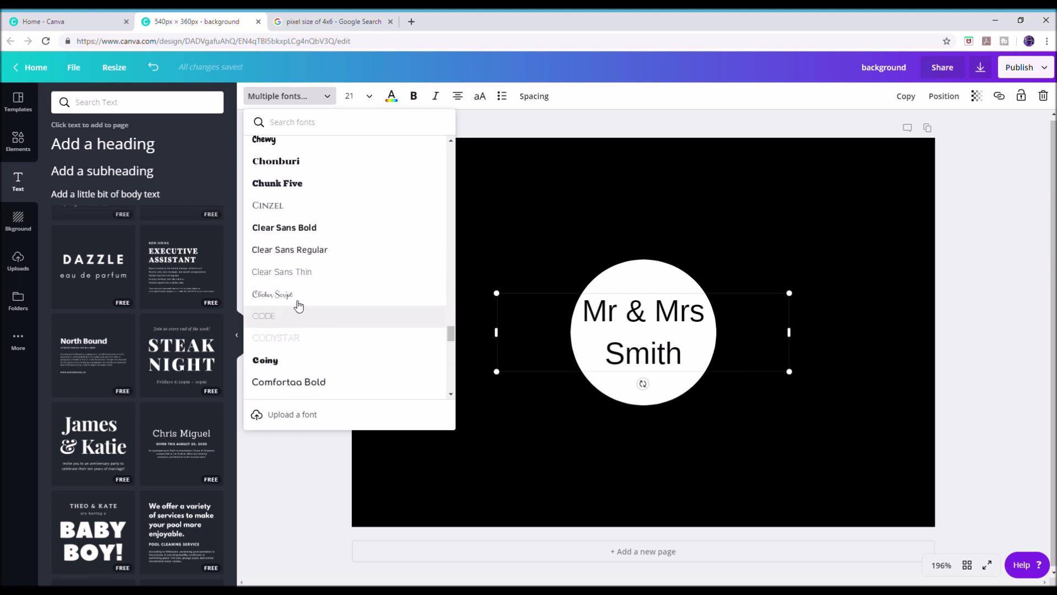
key(Return)
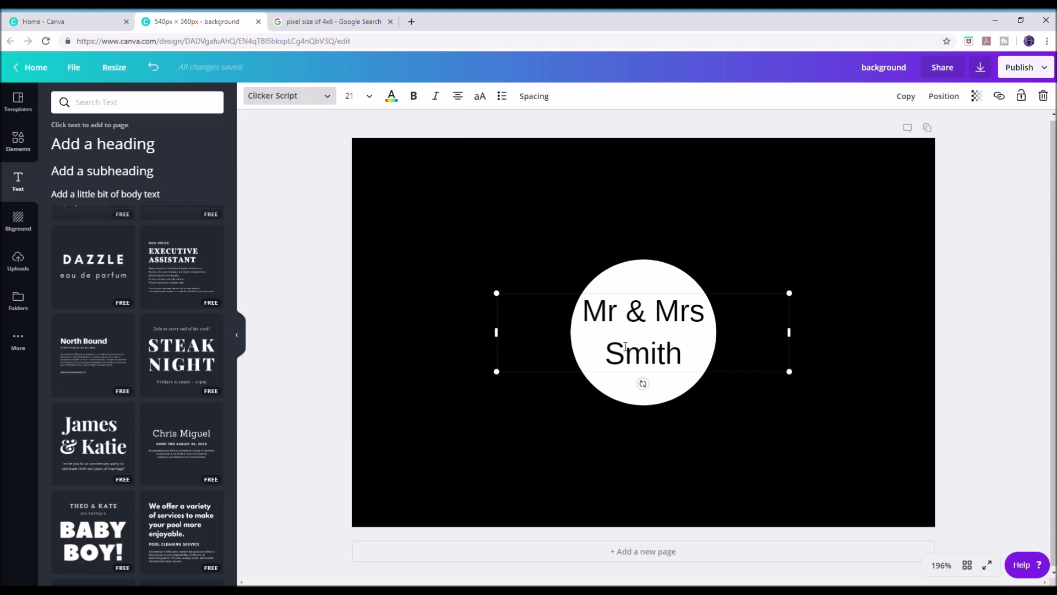
click(689, 357)
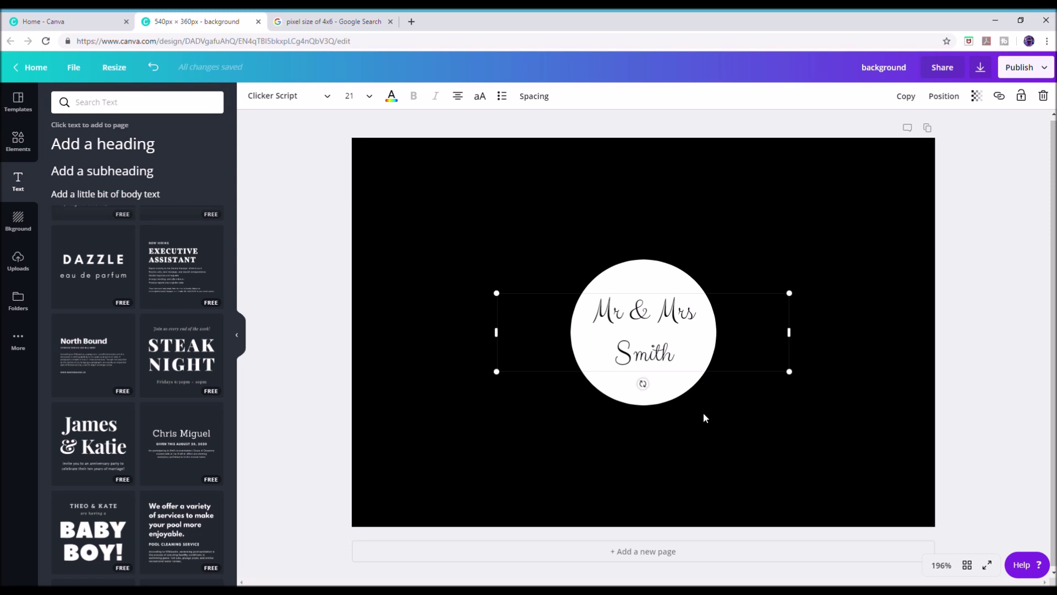
click(713, 486)
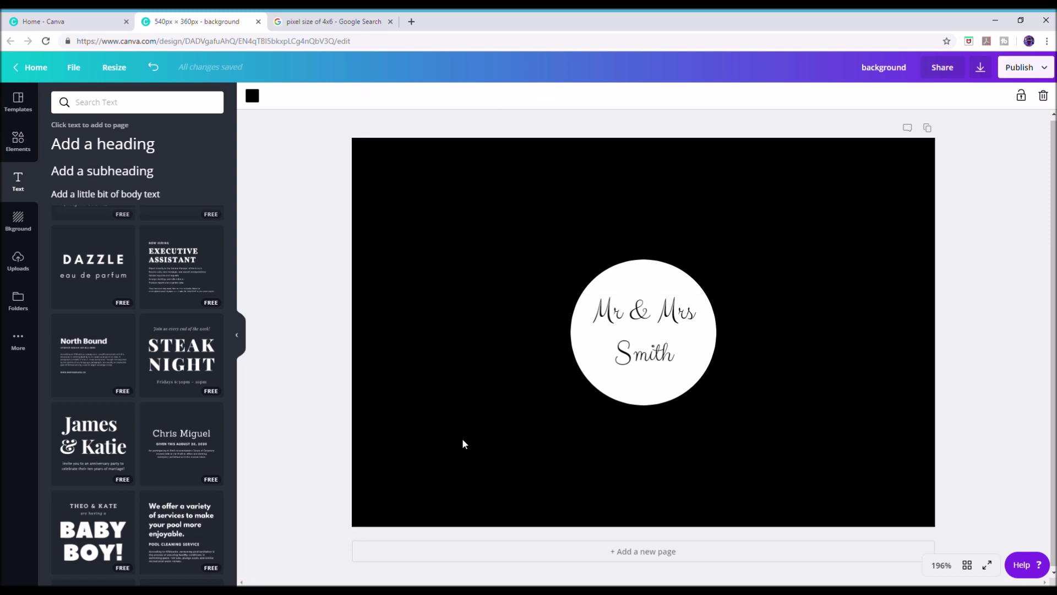
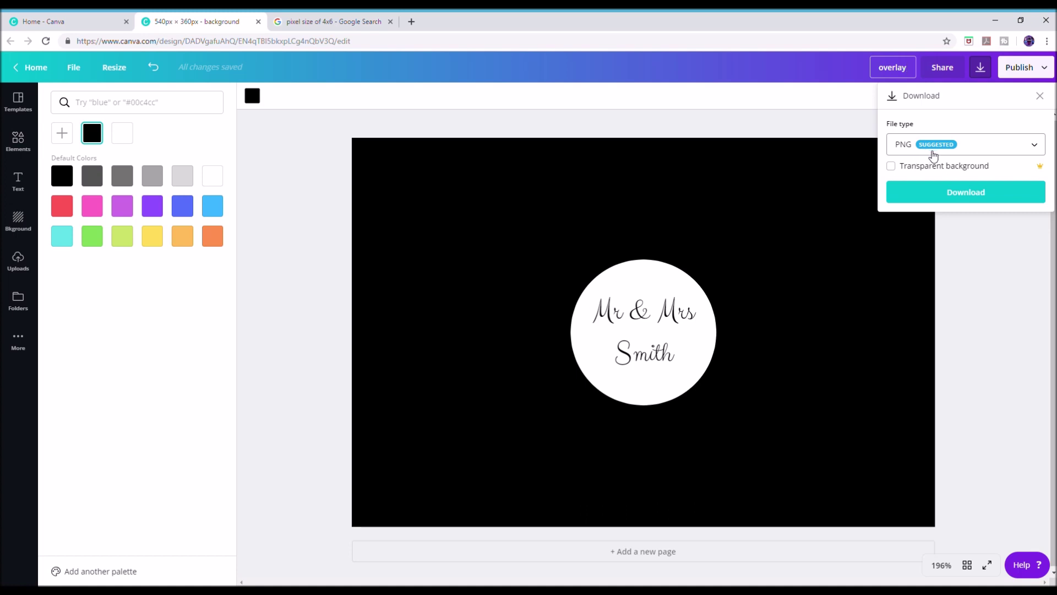
Step: Download the overlay design as a PNG with a transparent background and return to editing
click(892, 168)
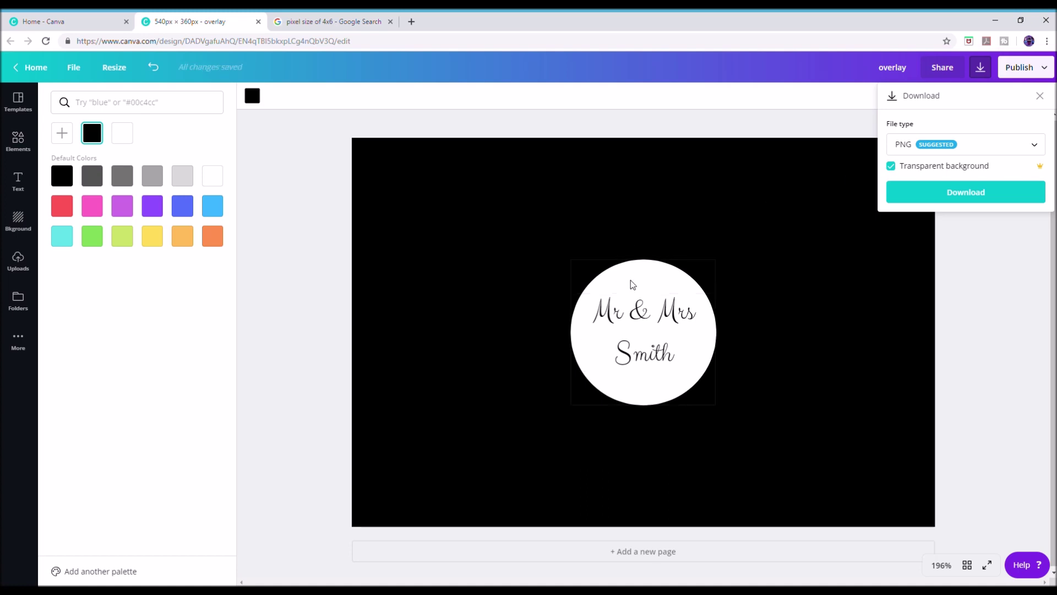
click(958, 196)
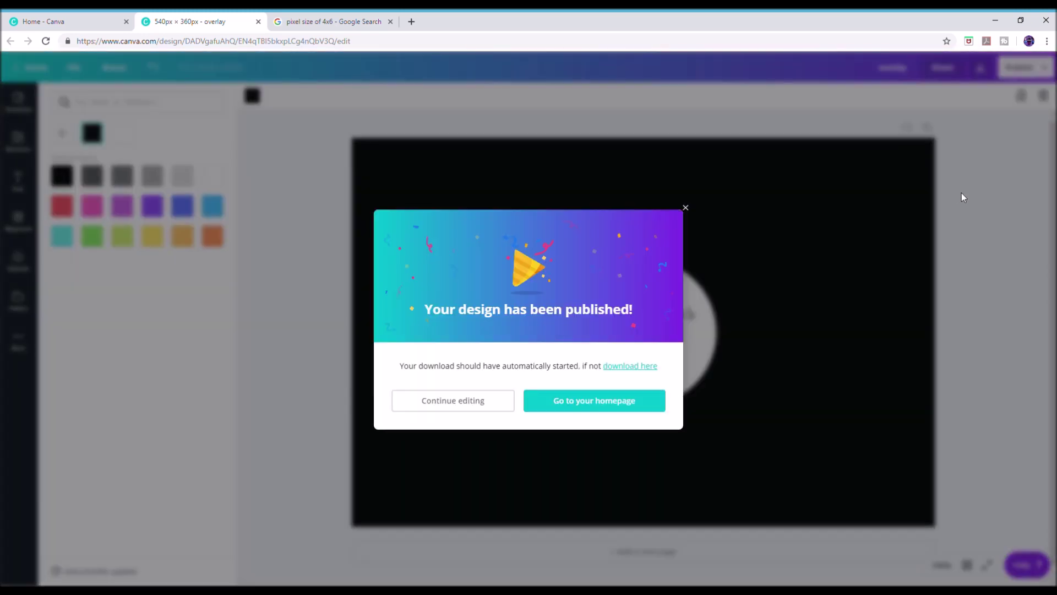
click(462, 405)
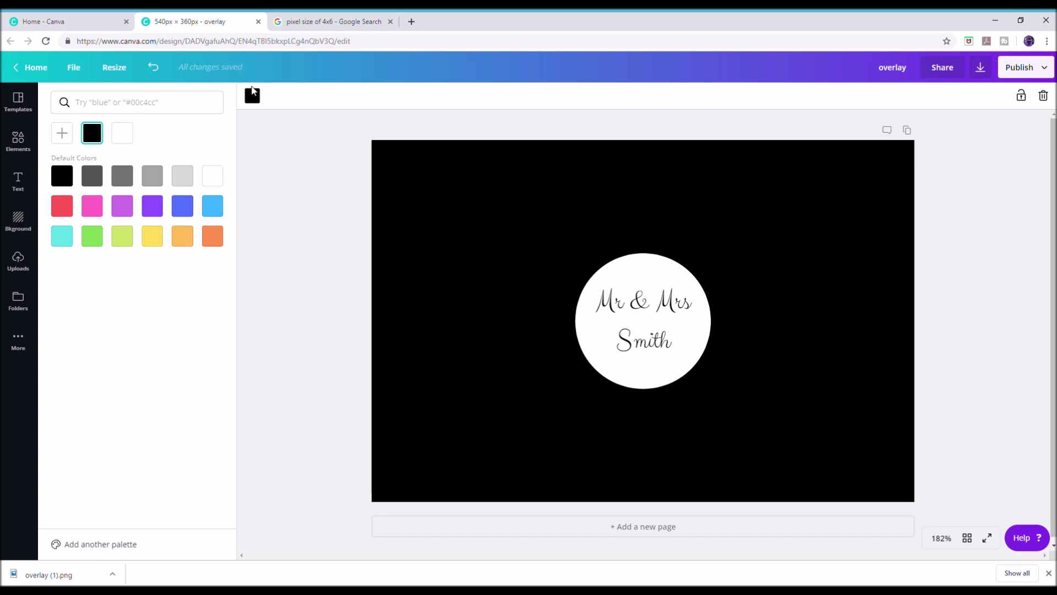
Step: Delete the white circle and turn the page's black background white
click(670, 376)
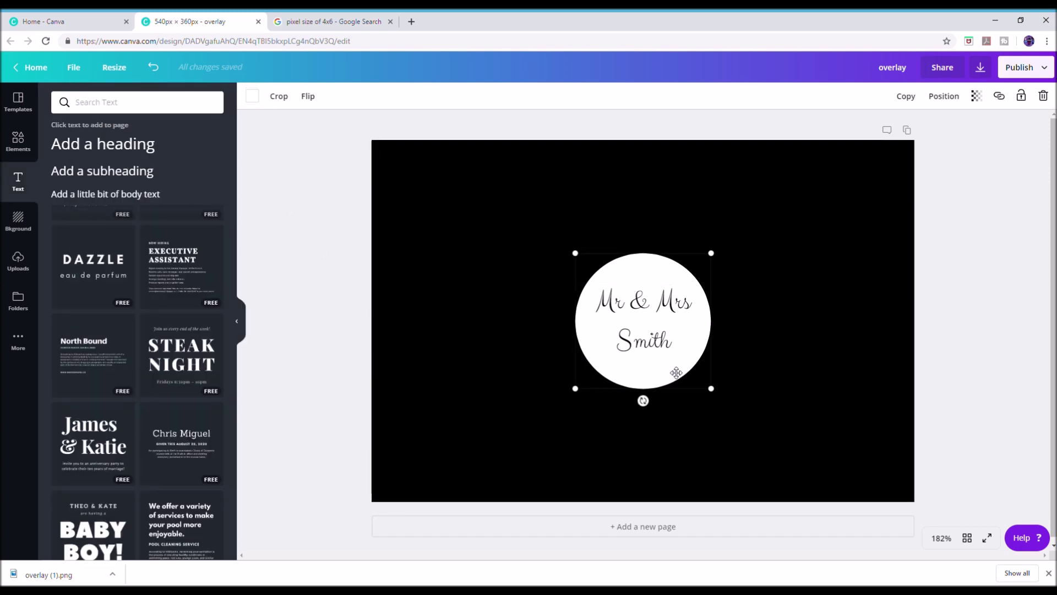
key(Delete)
click(539, 389)
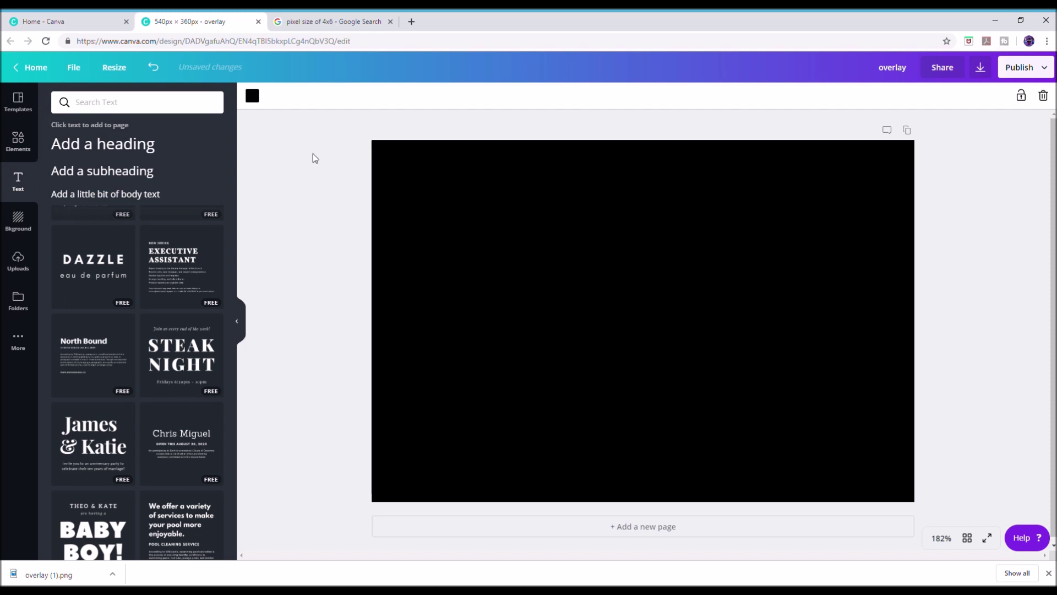
click(253, 98)
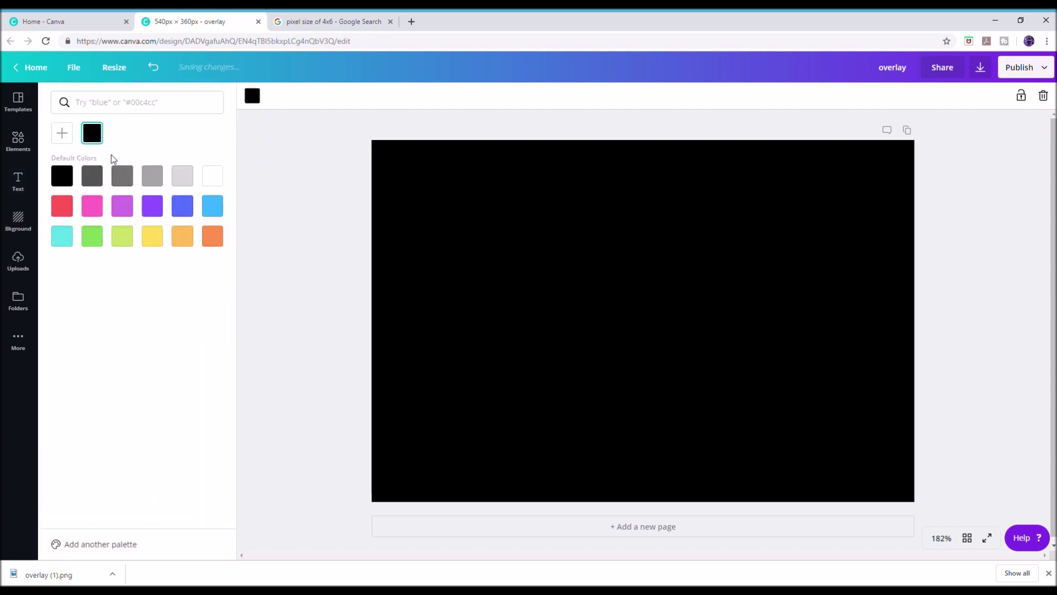
click(213, 177)
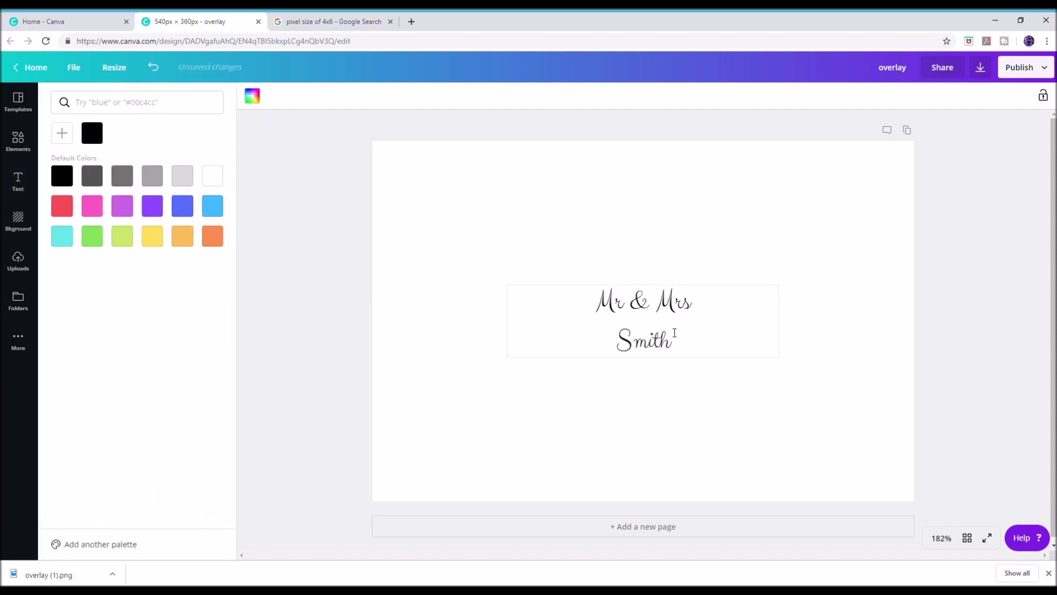
Step: Remove the couple's text so the page is blank
click(688, 351)
drag(688, 352, 594, 303)
key(BackSpace)
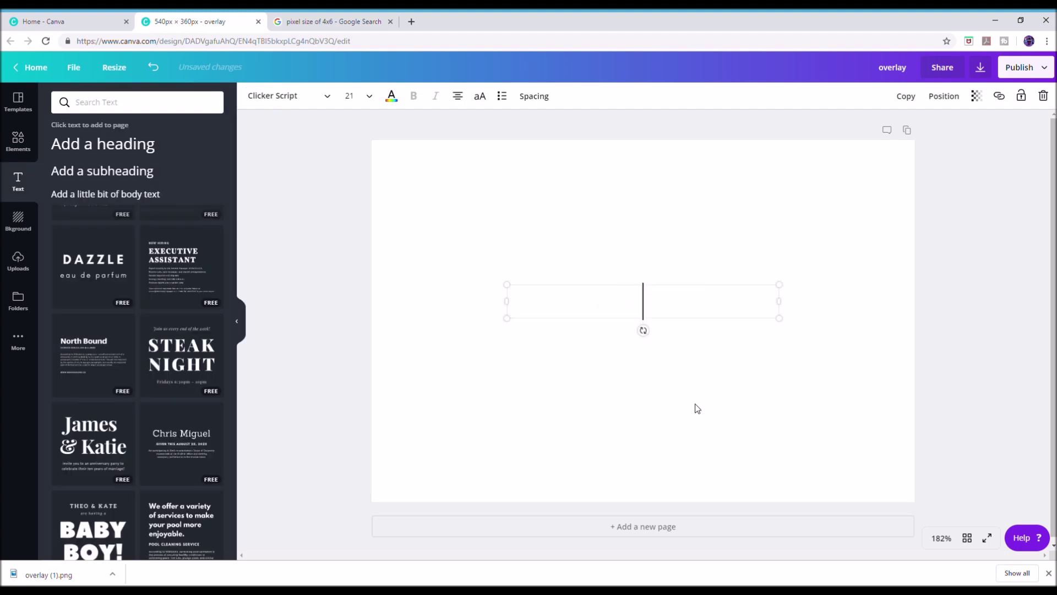
click(859, 397)
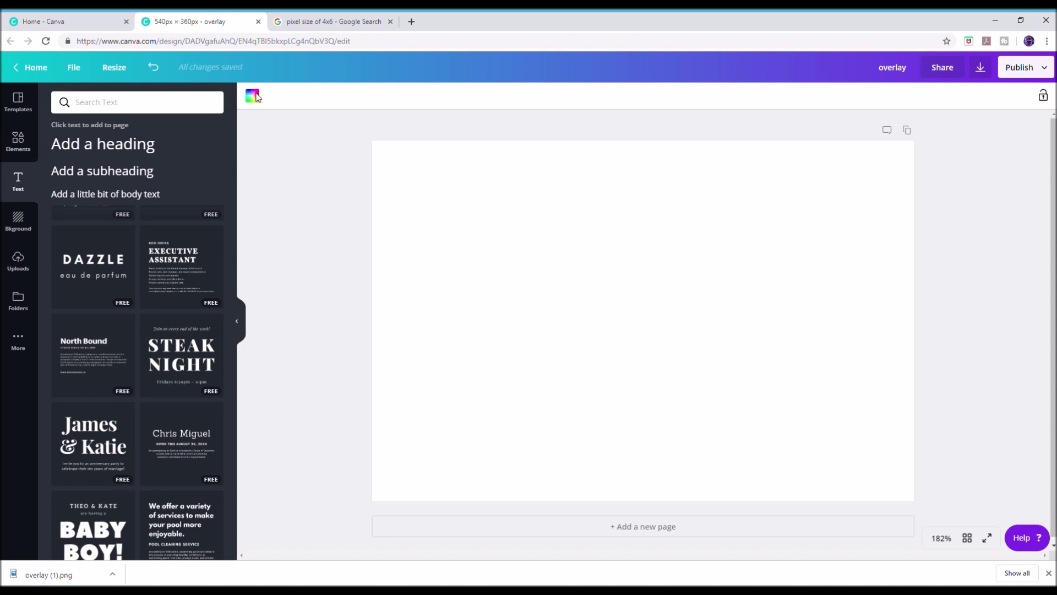
Step: Search the elements library for "flower frame"
click(155, 110)
click(21, 150)
click(111, 106)
drag(111, 106, 76, 107)
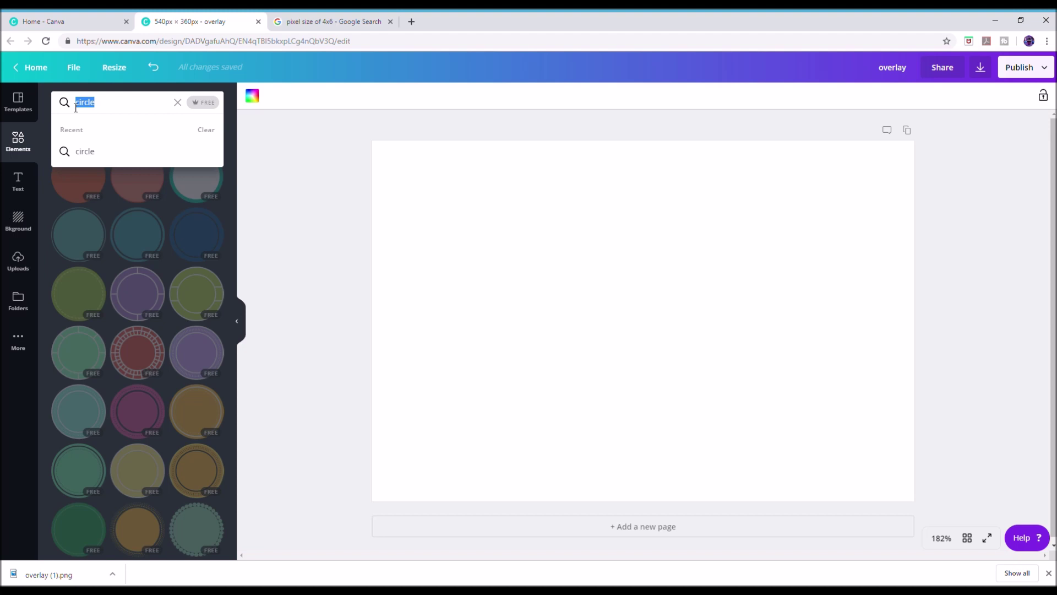
text(flower frame)
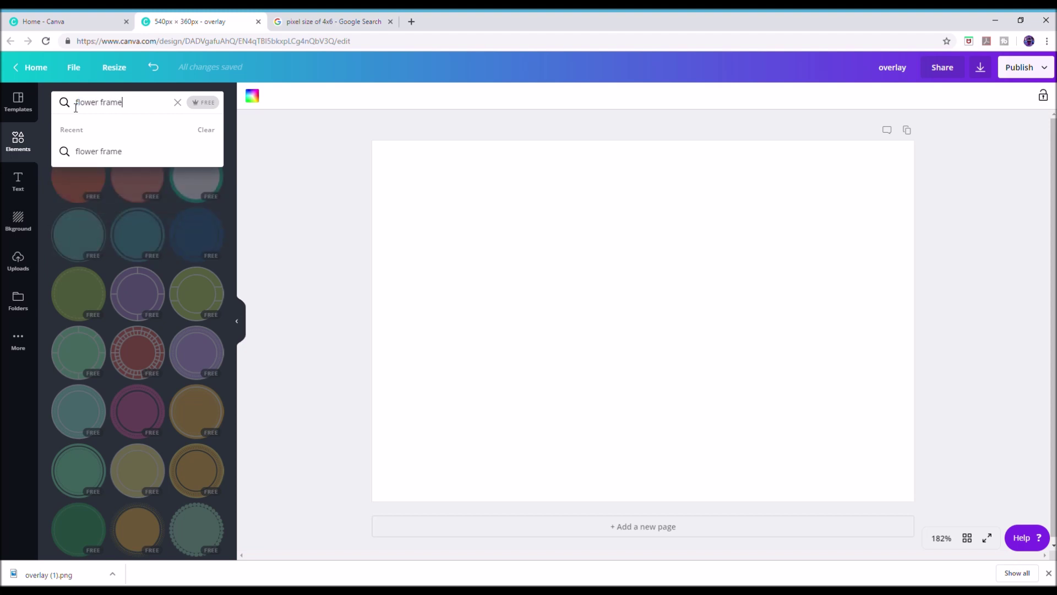
key(Return)
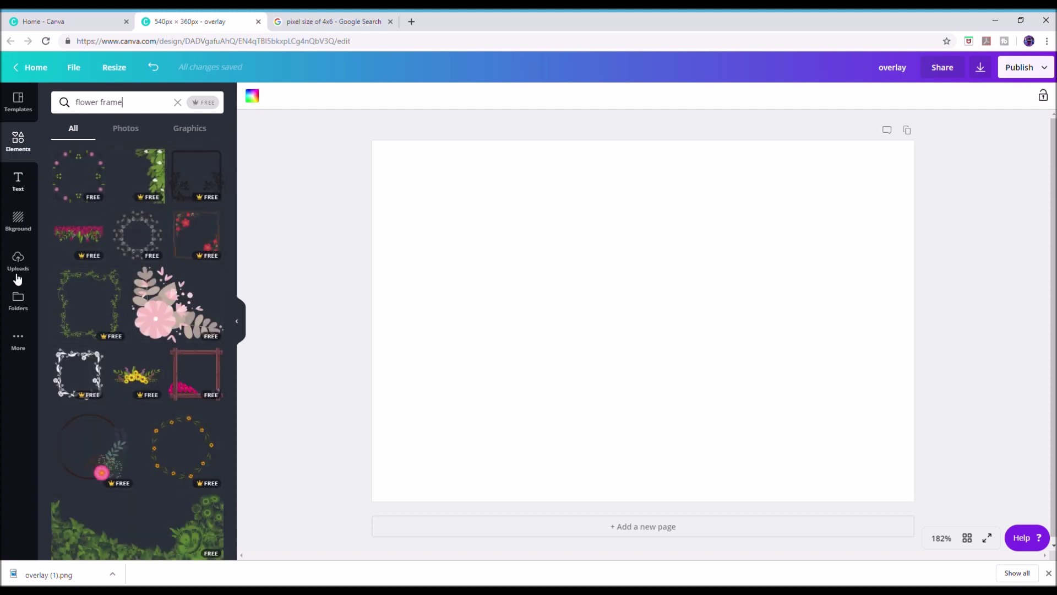
Step: Try the green leafy vine frame on the page at a reduced size and delete it
scroll(132, 243, down, 1)
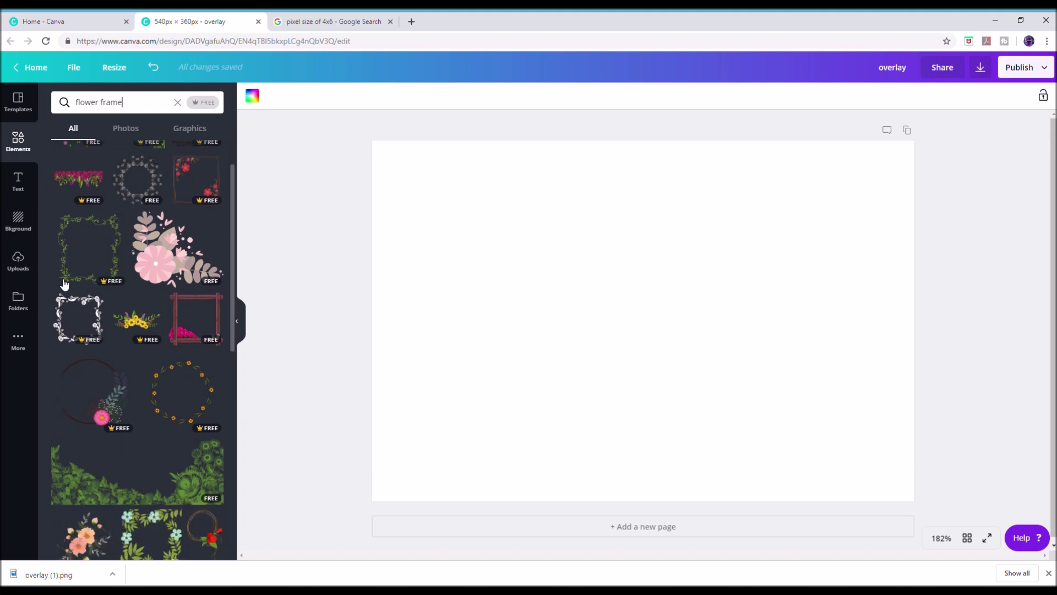
click(83, 275)
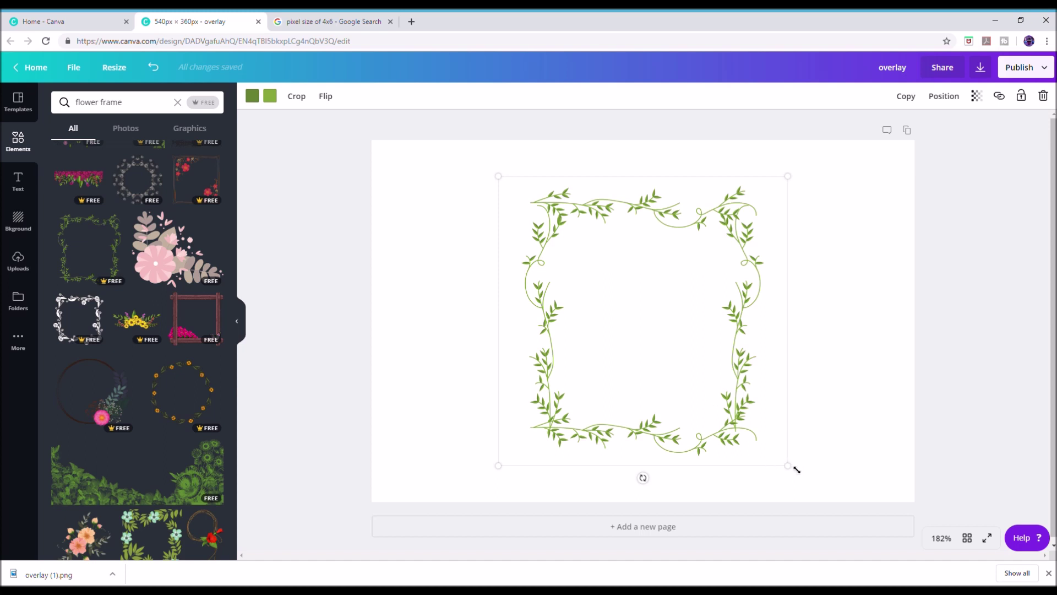
drag(793, 469, 753, 432)
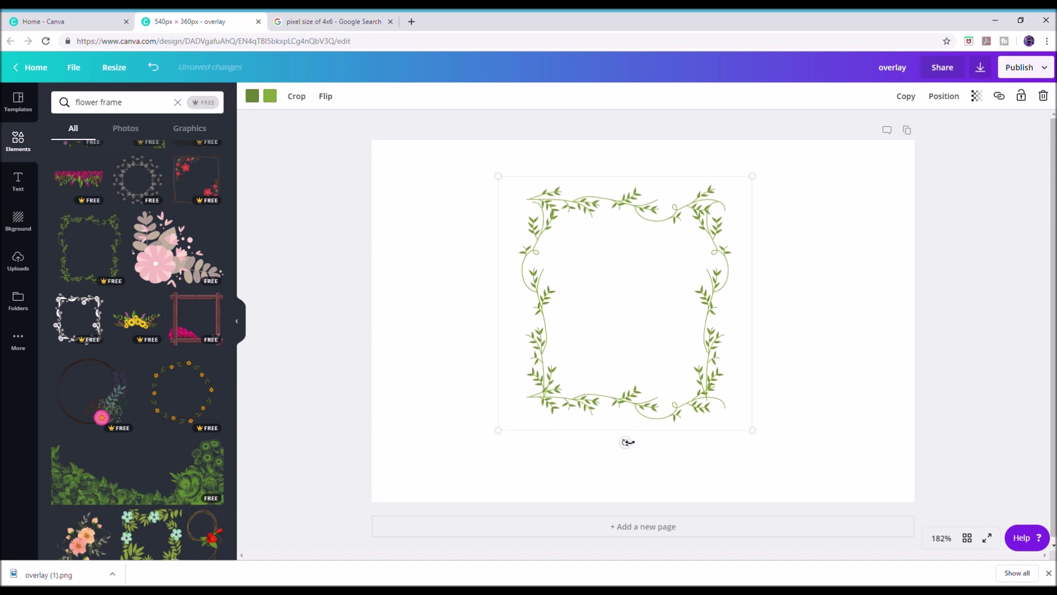
drag(654, 451, 782, 315)
drag(741, 370, 625, 328)
key(Delete)
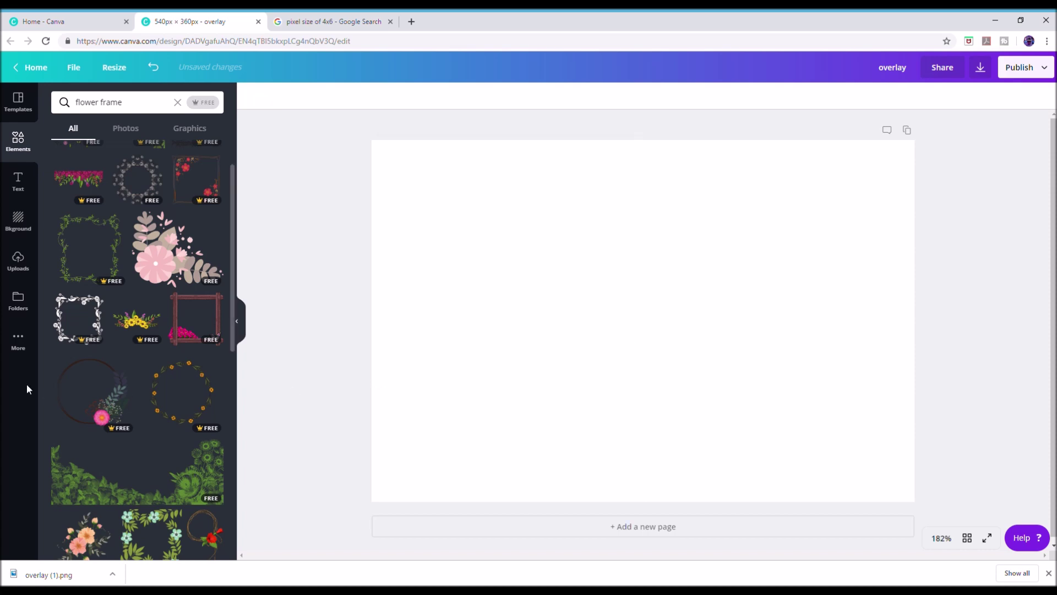
Step: Add the rectangular pink and purple flower frame, shrink it and centre it on the page
scroll(113, 340, down, 4)
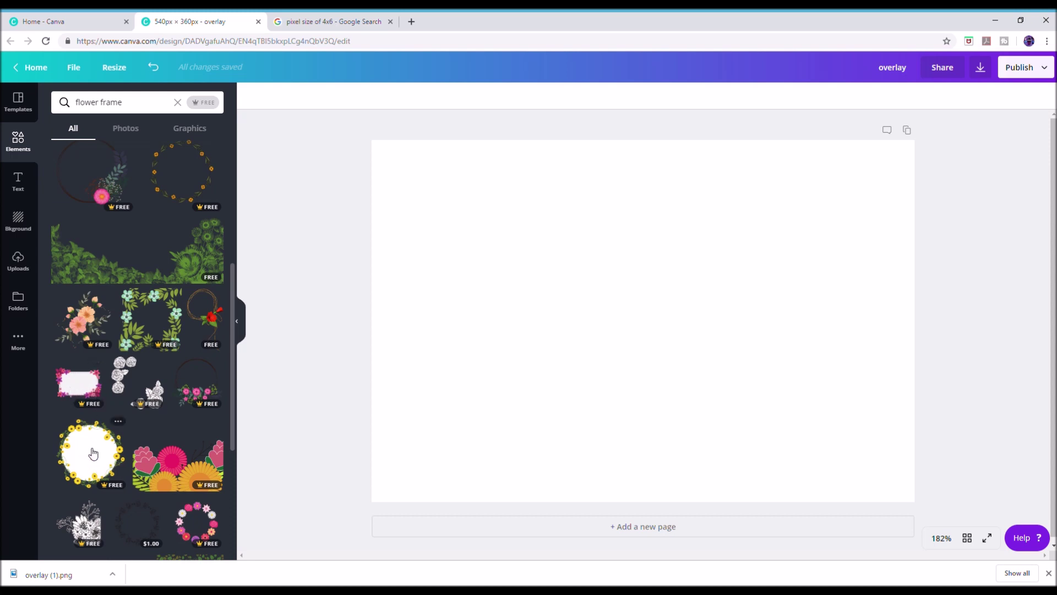
click(69, 385)
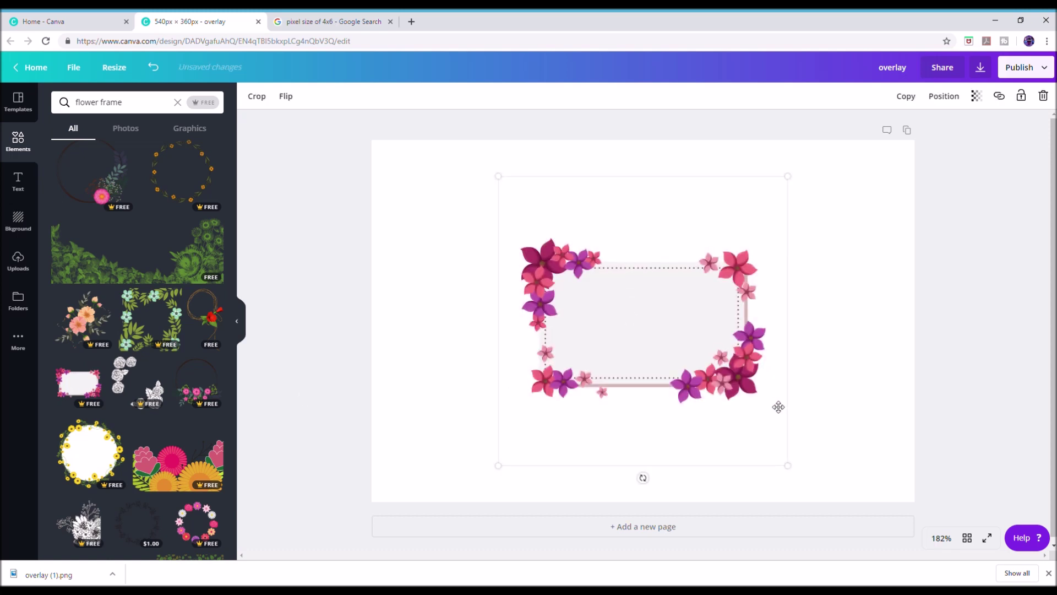
drag(785, 472, 685, 398)
drag(602, 266, 637, 306)
click(835, 390)
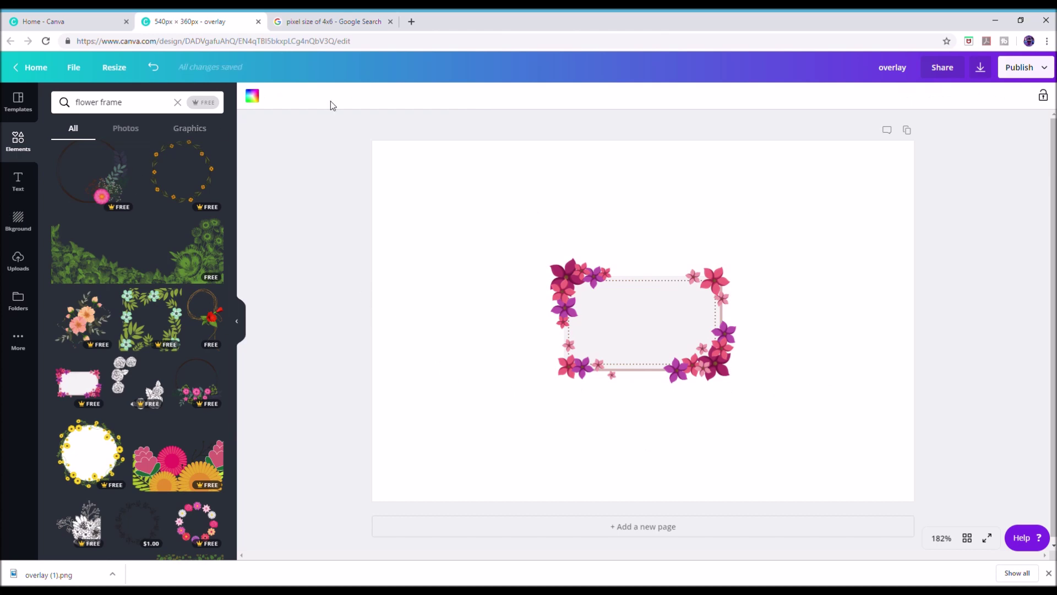
Step: Add a heading reading "Mr & Mrs" with the couple's surname on a second line
click(18, 181)
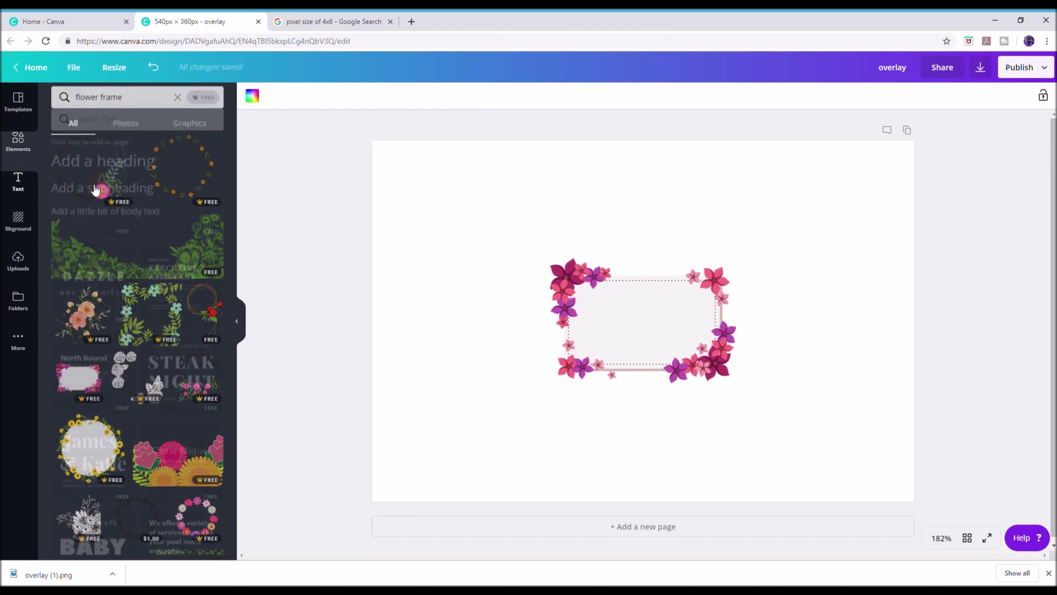
click(84, 147)
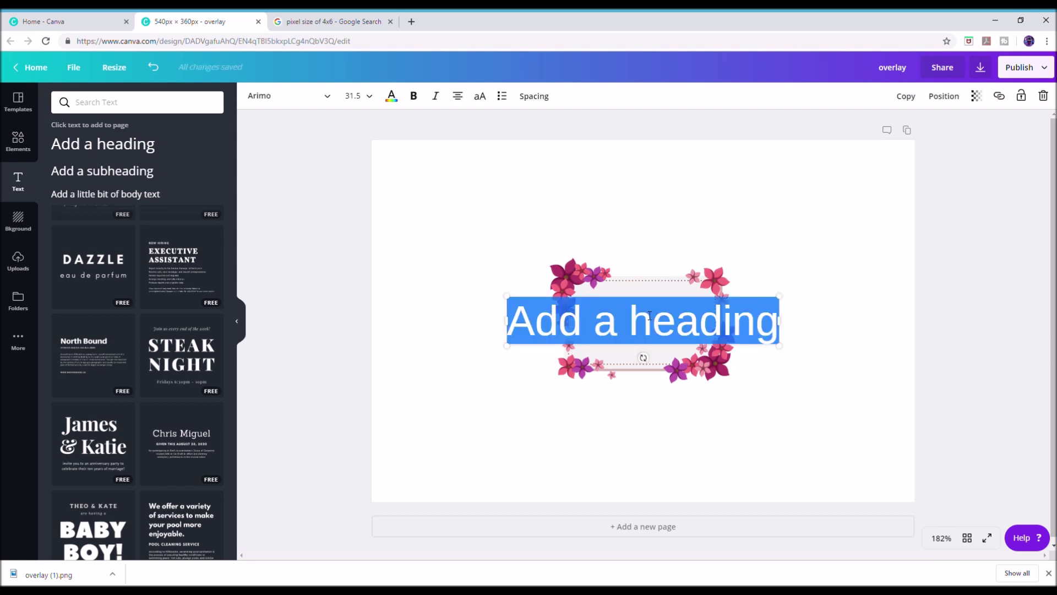
text(Mr & Mrs)
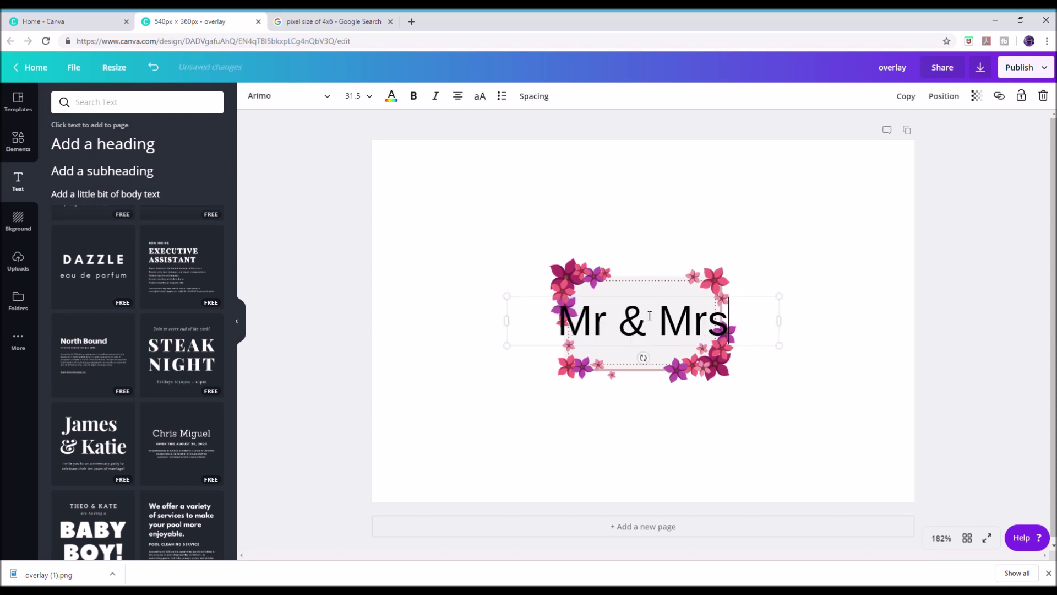
key(Return)
text(Lewis)
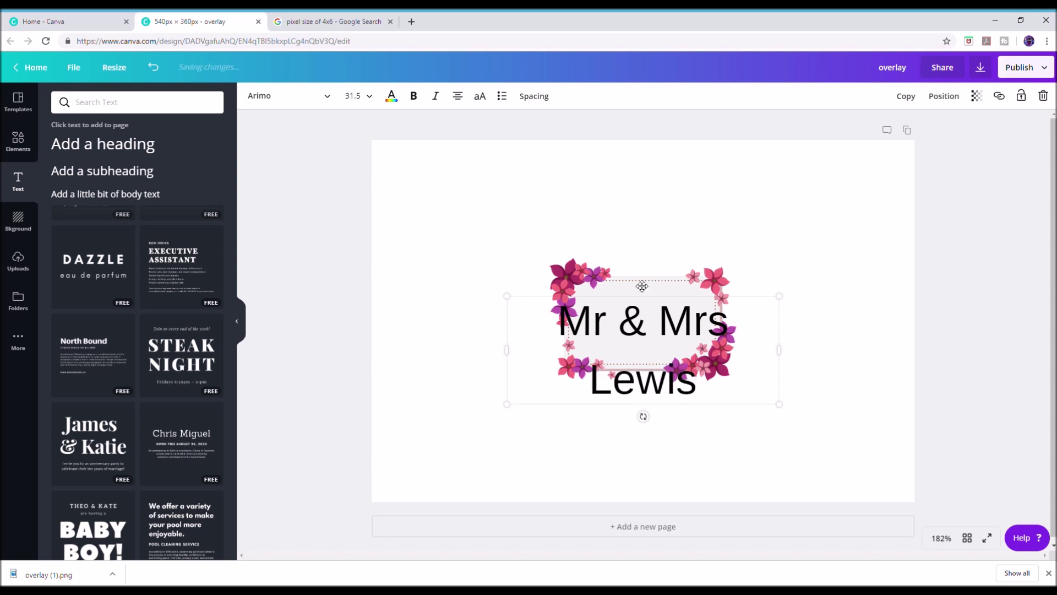
Step: Set the couple's heading to font size 16 and move it up inside the flower frame
key(ctrl+a)
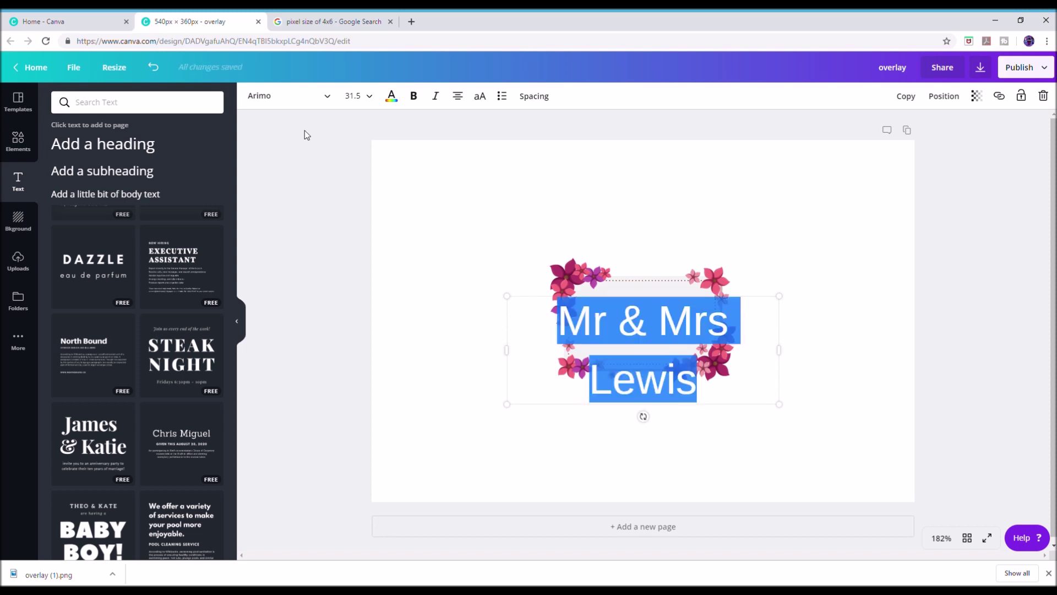
click(367, 96)
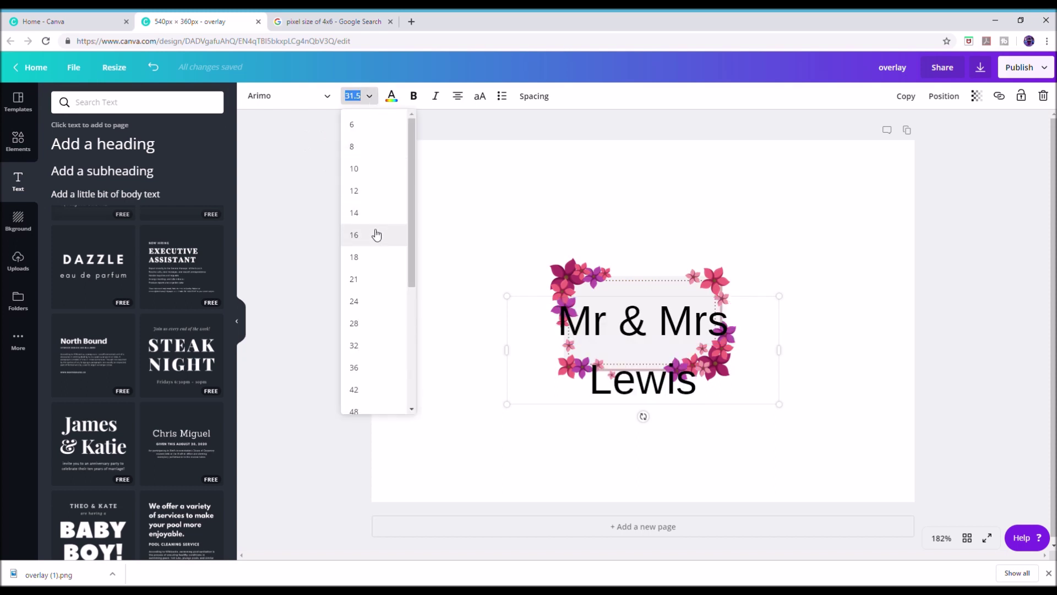
click(380, 257)
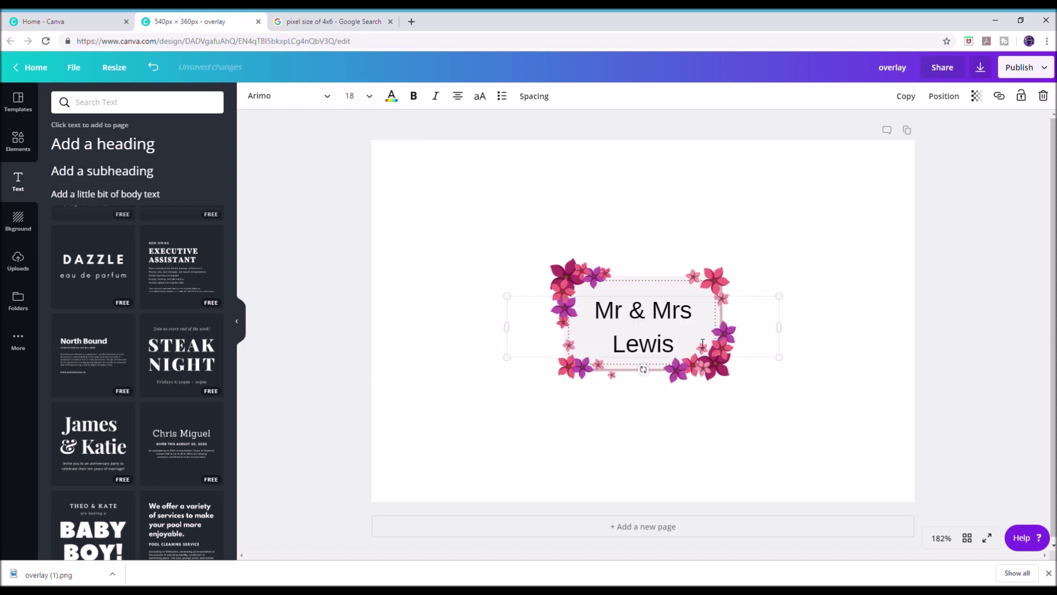
click(367, 100)
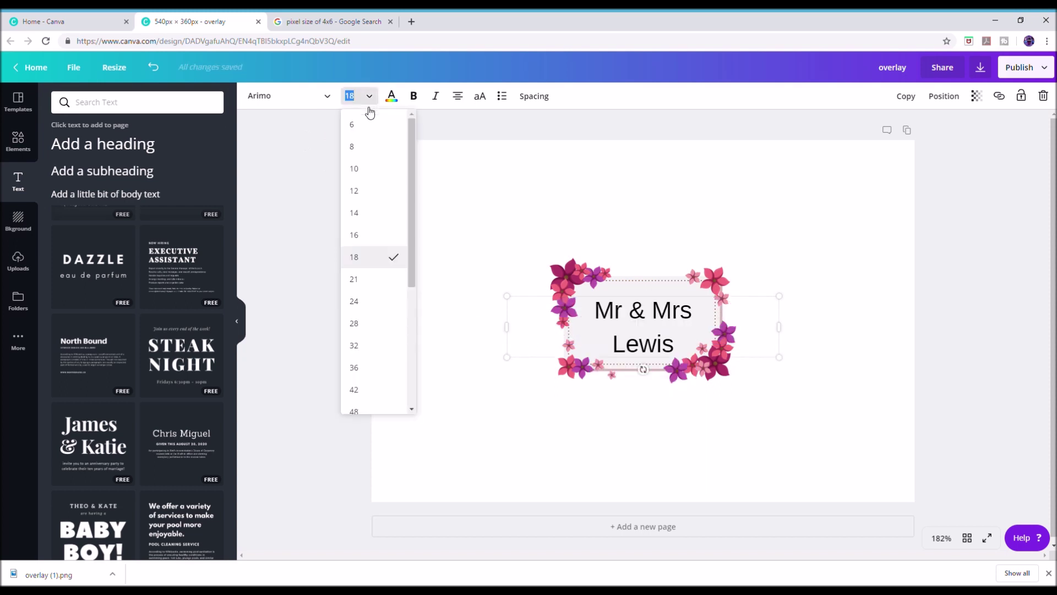
click(367, 236)
drag(670, 299, 670, 290)
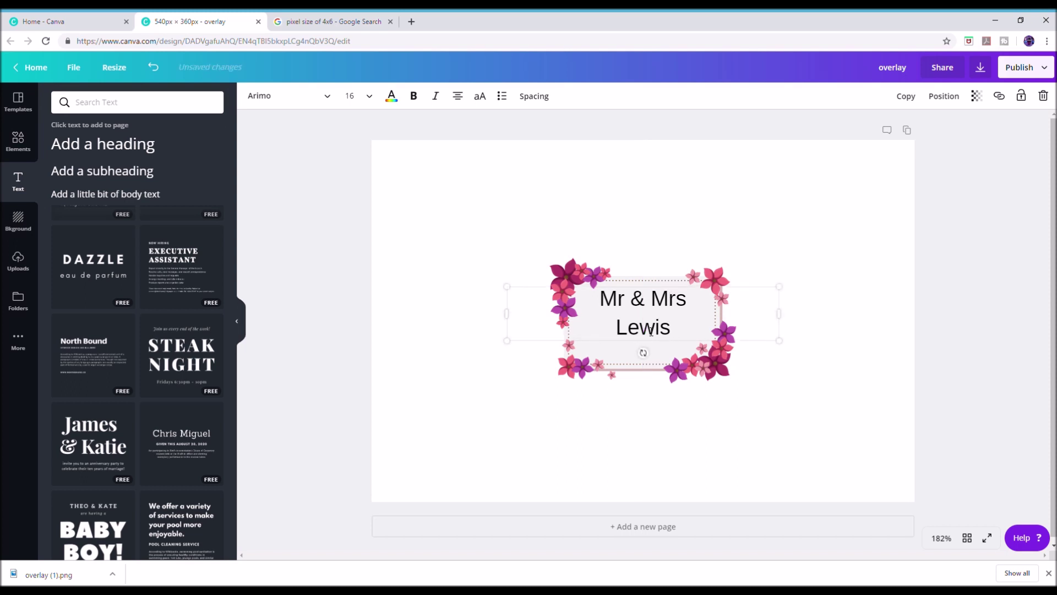
Step: Change the font of both lines of the couple's heading to Clicker Script
drag(680, 332, 613, 305)
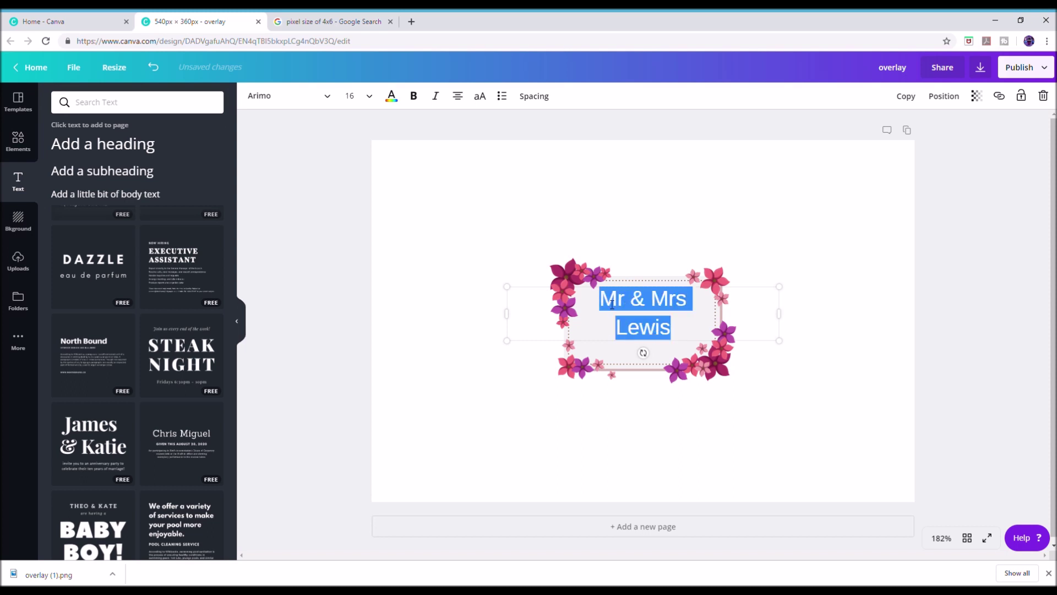
click(318, 98)
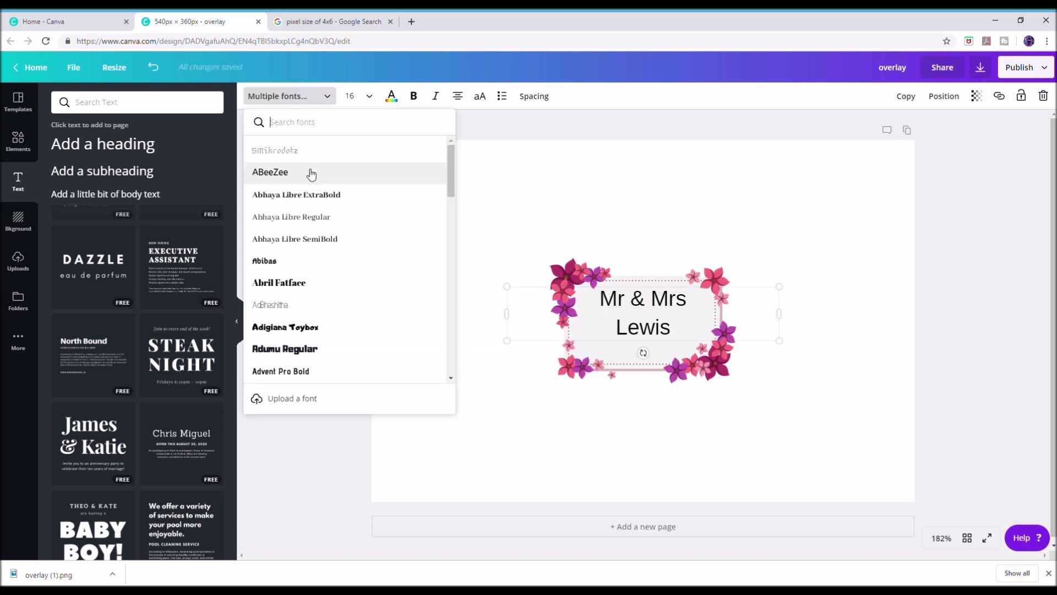
text(click)
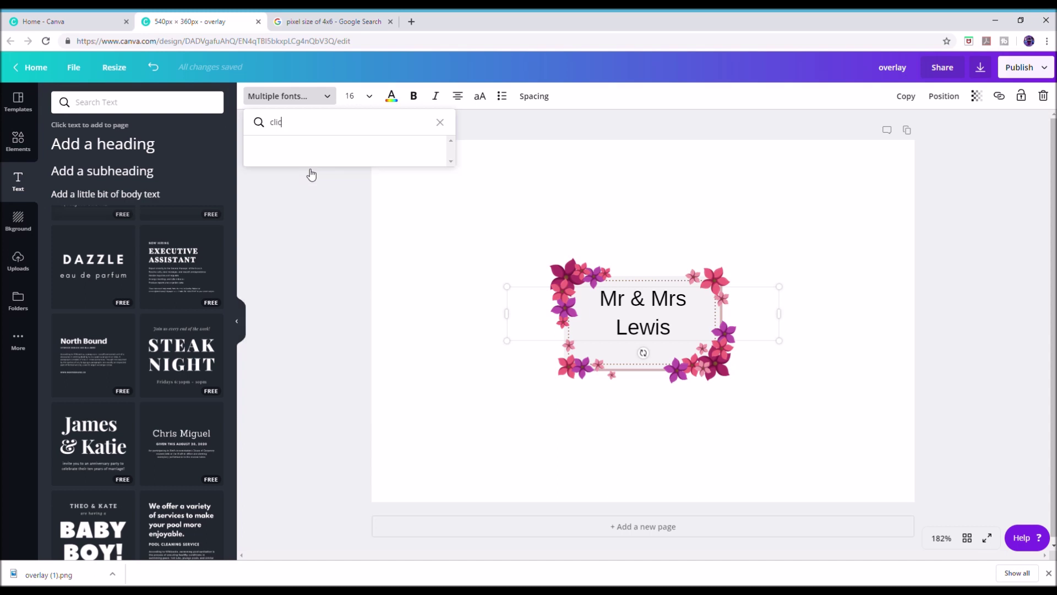
click(290, 157)
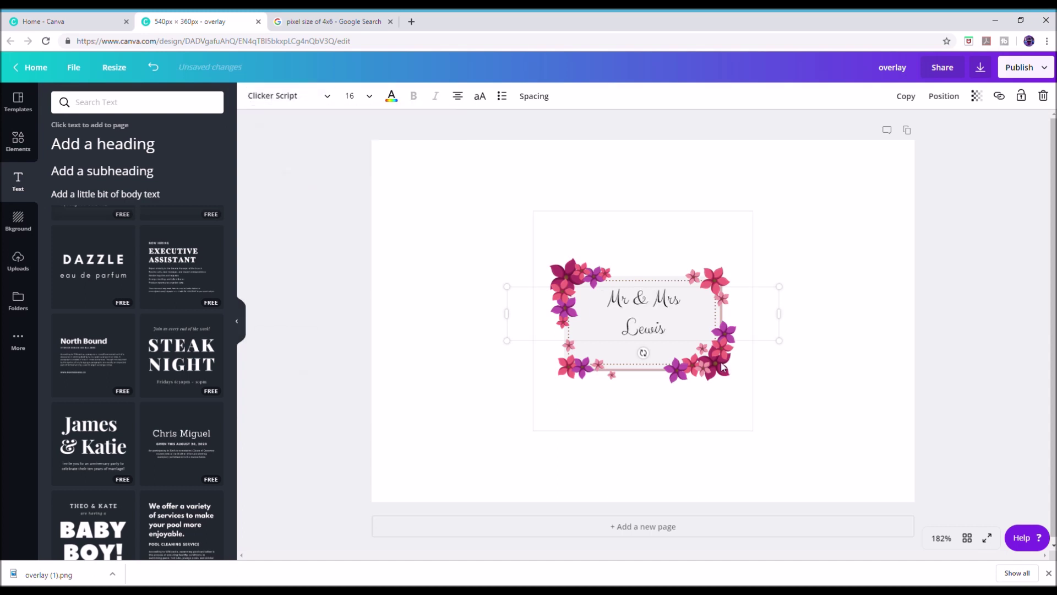
click(712, 466)
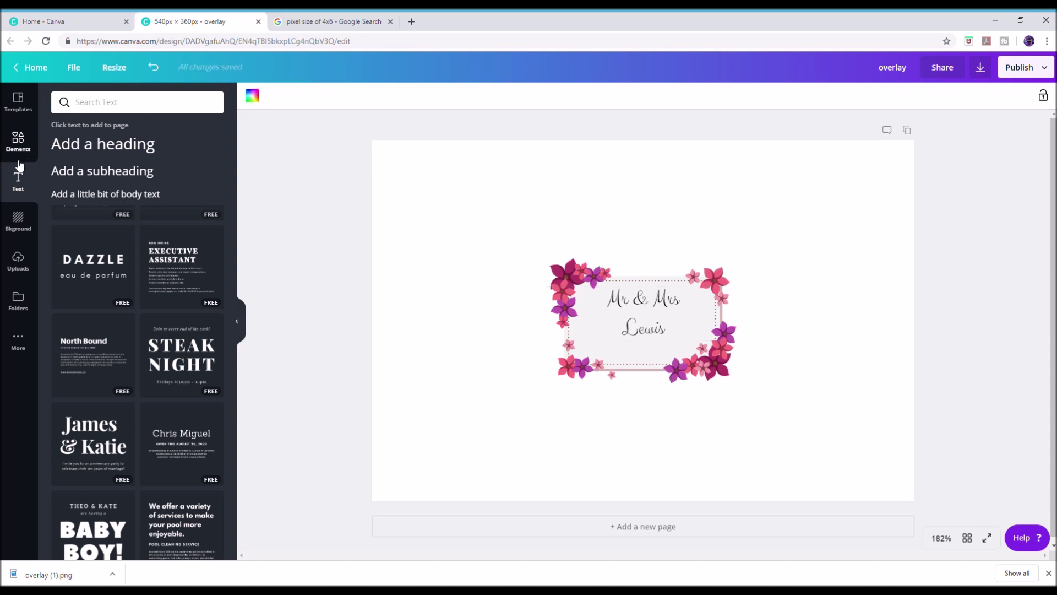
Step: Add a subheading reading "23rd March 2019" in the lower part of the flower frame
click(110, 172)
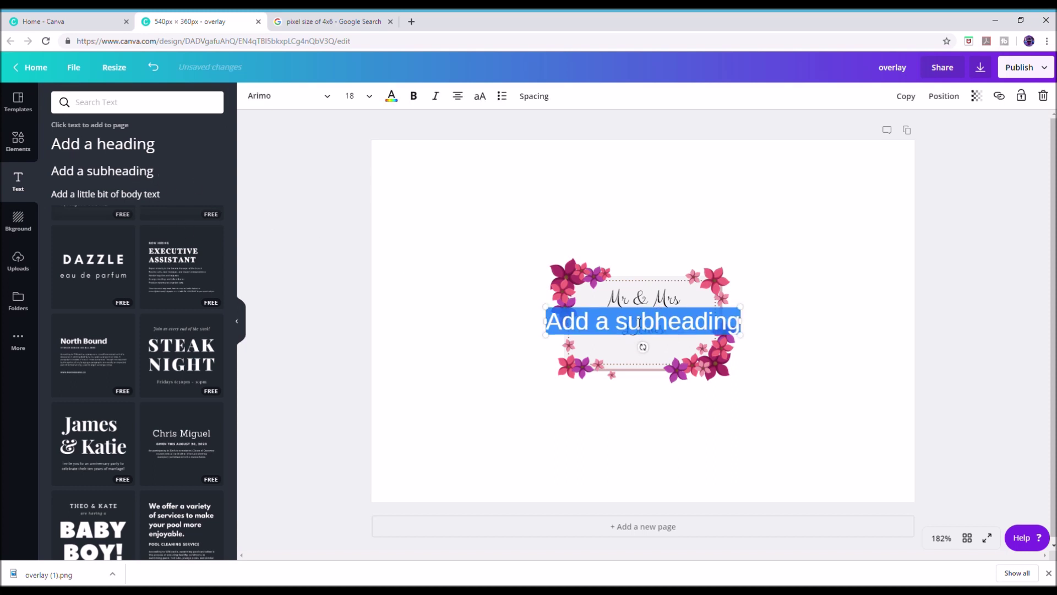
drag(643, 312, 643, 337)
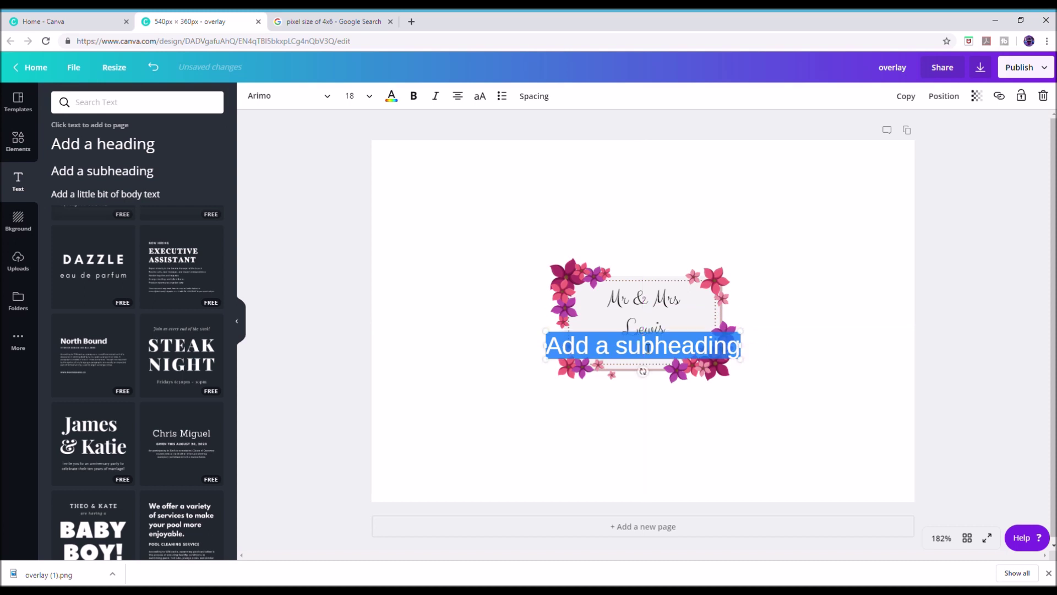
click(655, 352)
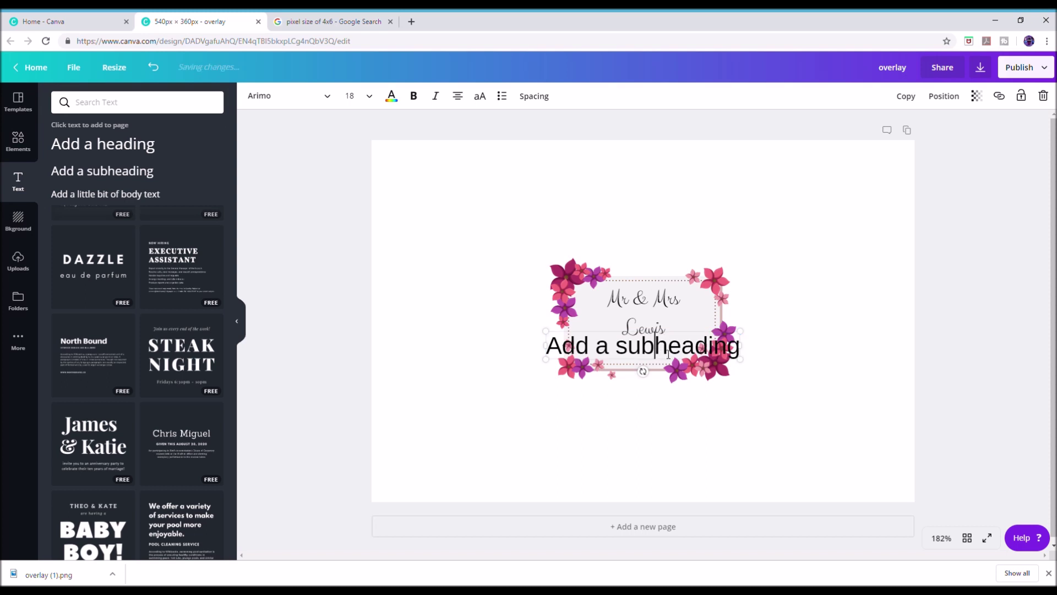
triple_click(676, 353)
text(23)
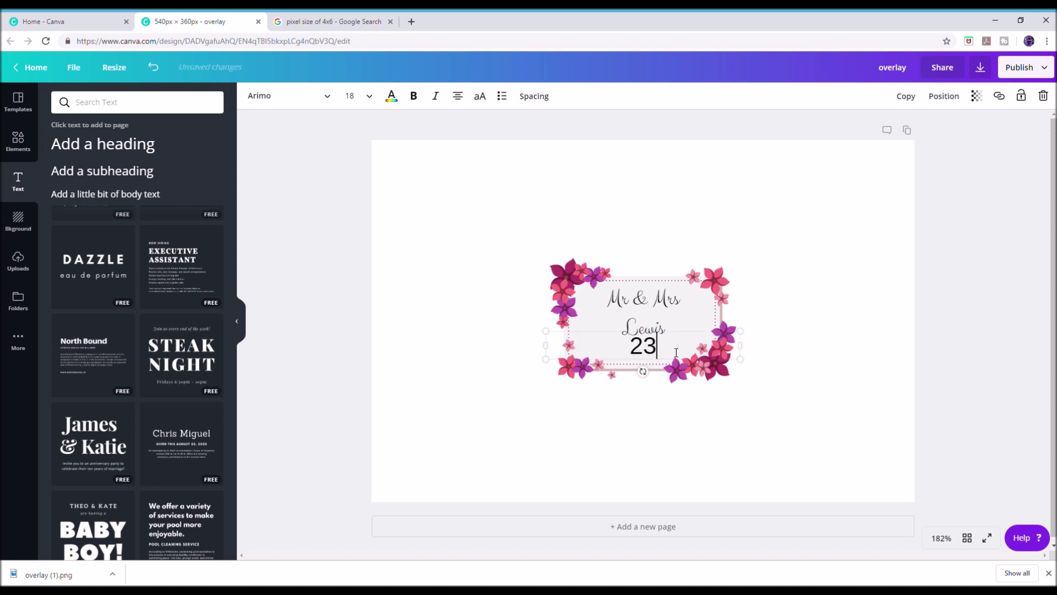
text(rd March)
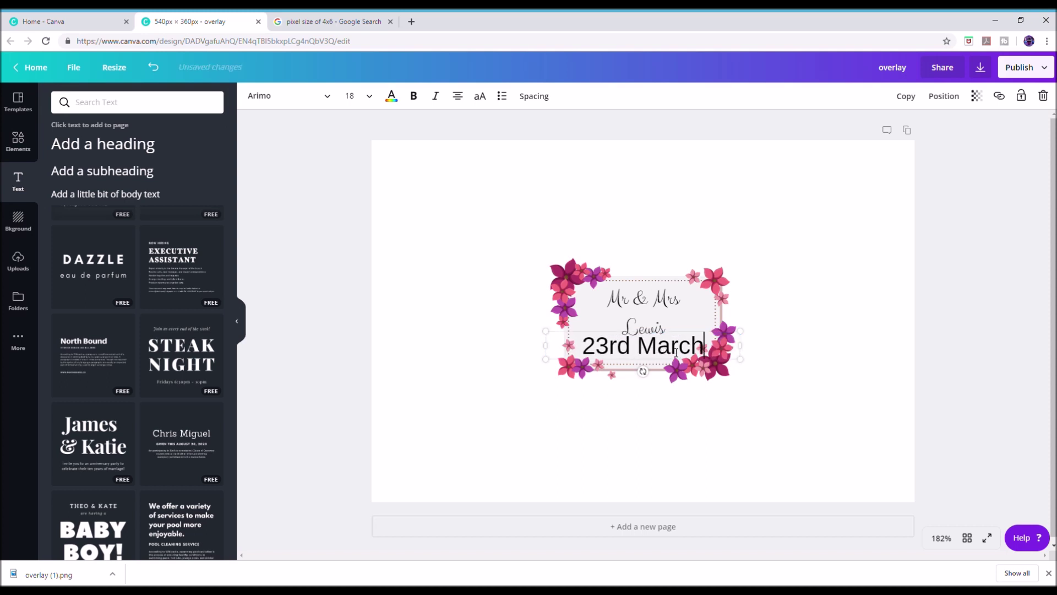
text( 2019)
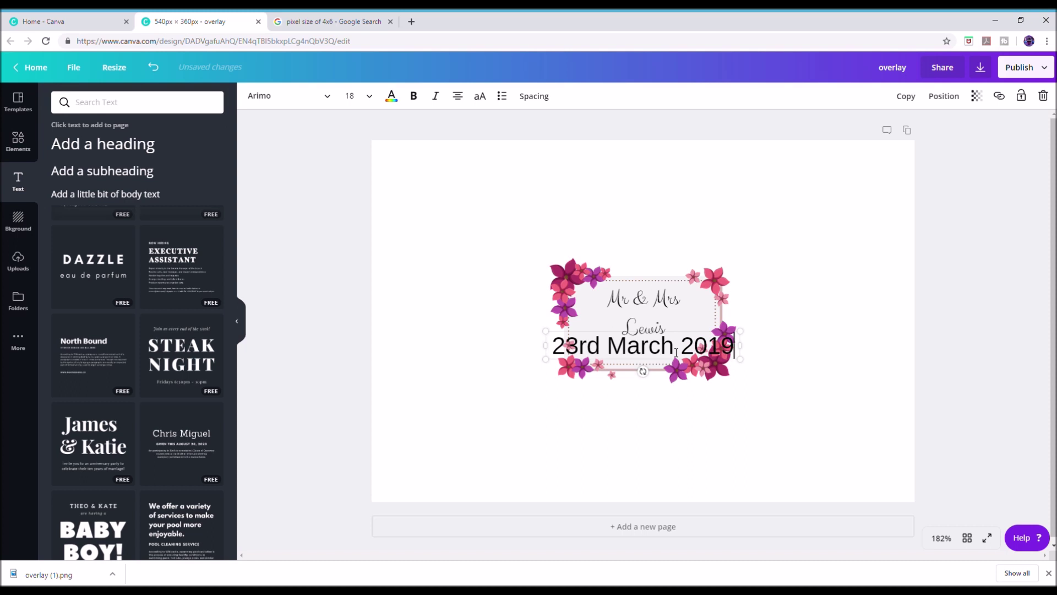
Step: Set the font size of the date line to 12
key(ctrl+a)
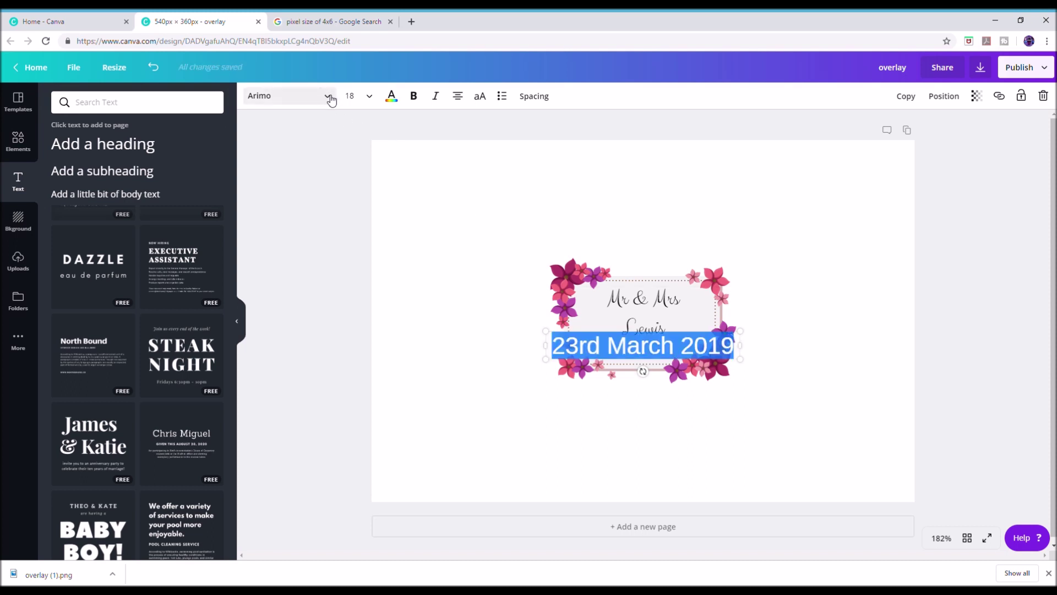
click(369, 96)
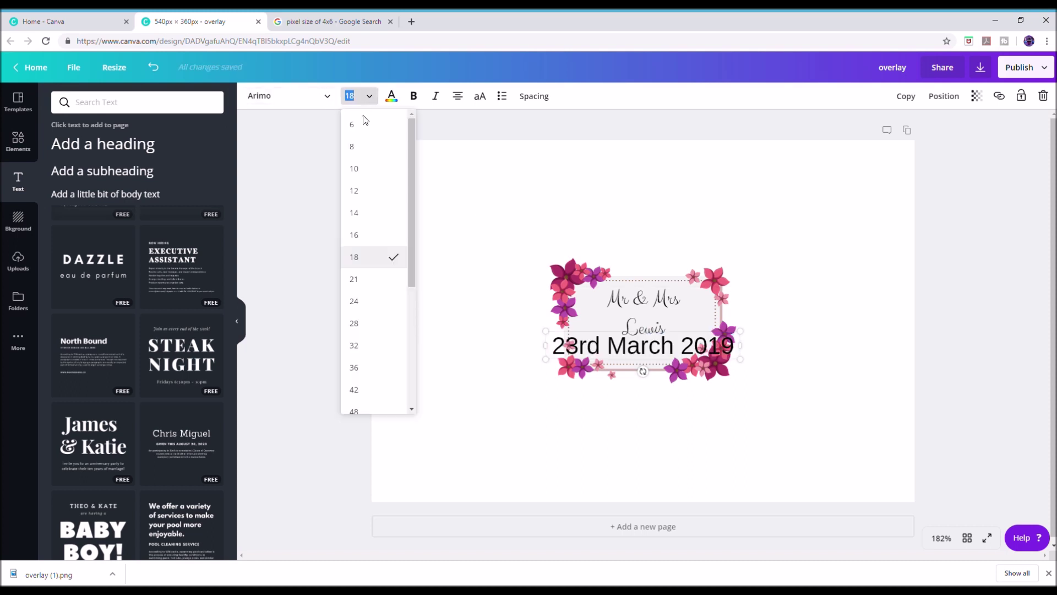
click(368, 214)
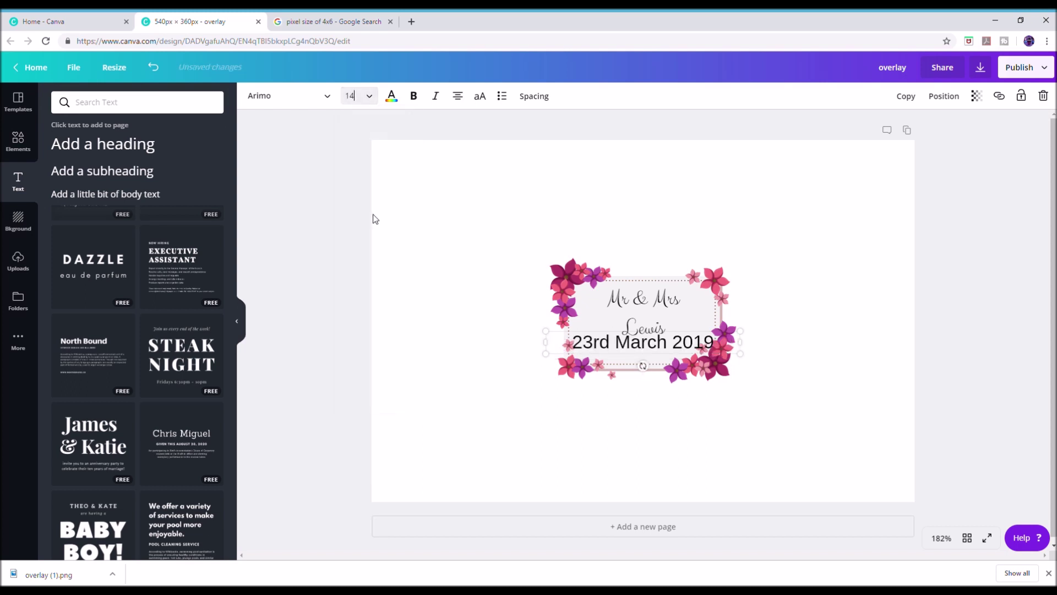
click(369, 100)
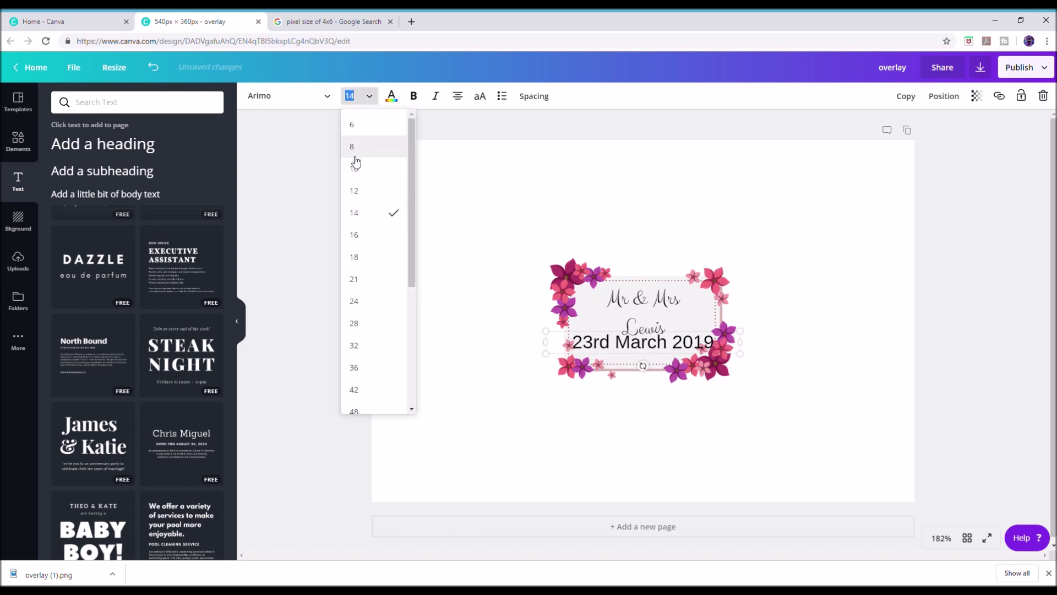
click(356, 190)
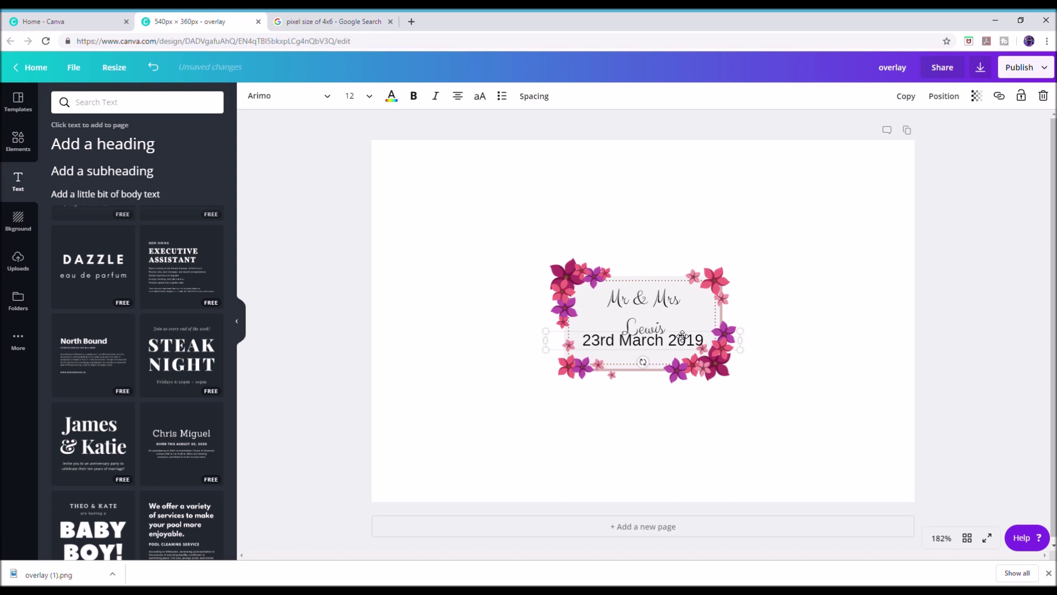
Step: Move the date line down slightly inside the flower frame and change its font to Clicker Script
drag(681, 338, 680, 343)
click(322, 102)
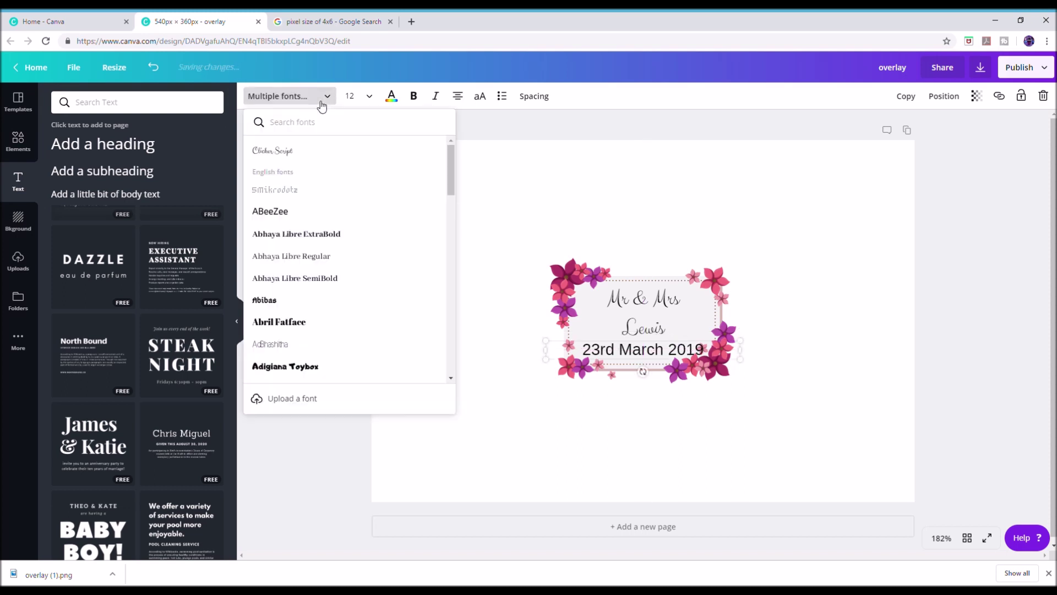
click(291, 152)
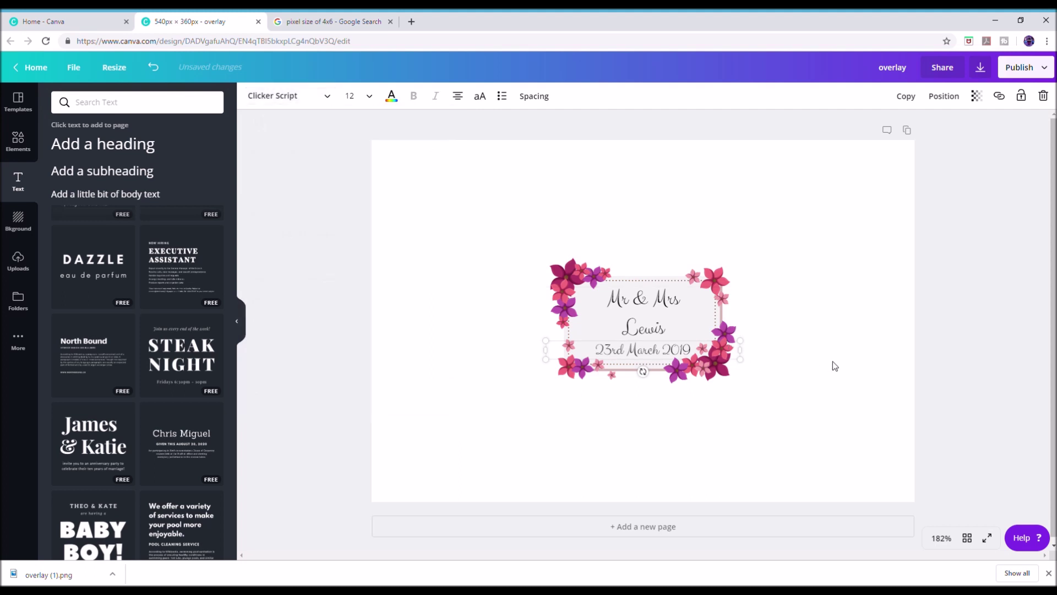
click(845, 389)
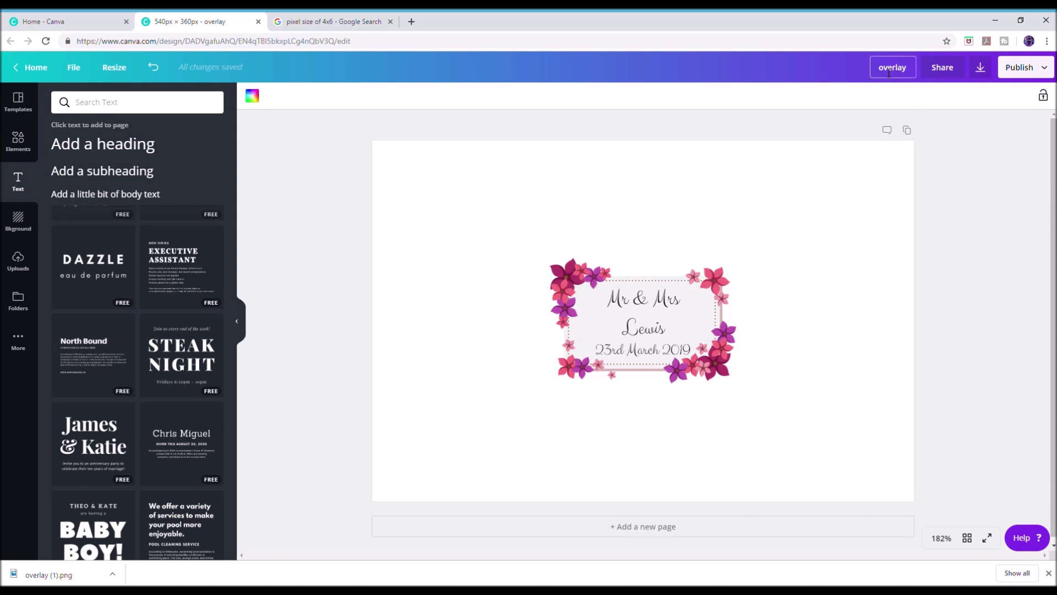
Step: Rename the design with the couple's names and download it as a PNG with a transparent background
text(mr mrs lewis)
click(811, 207)
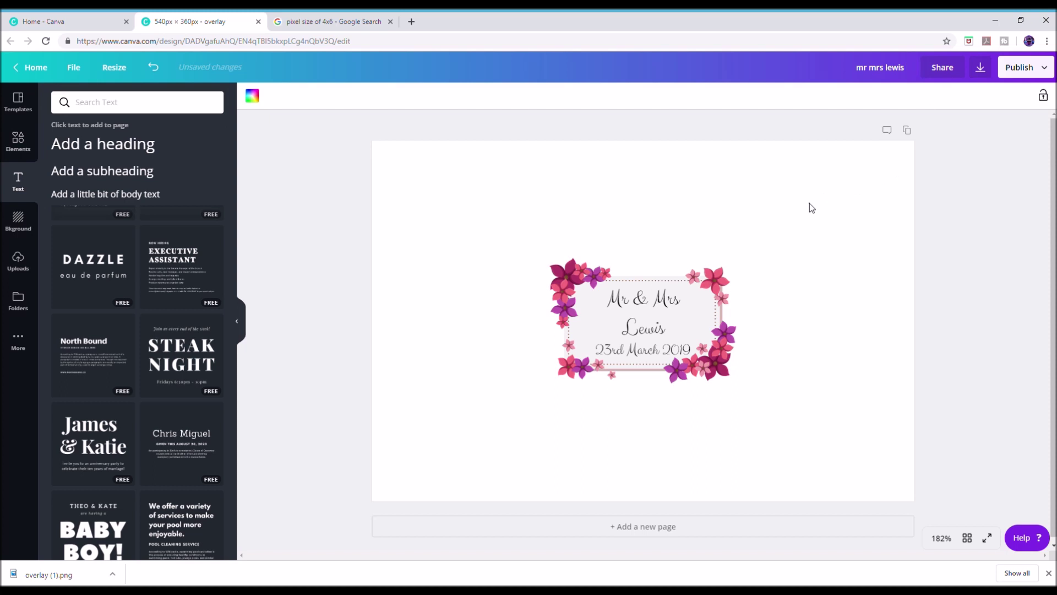
click(981, 67)
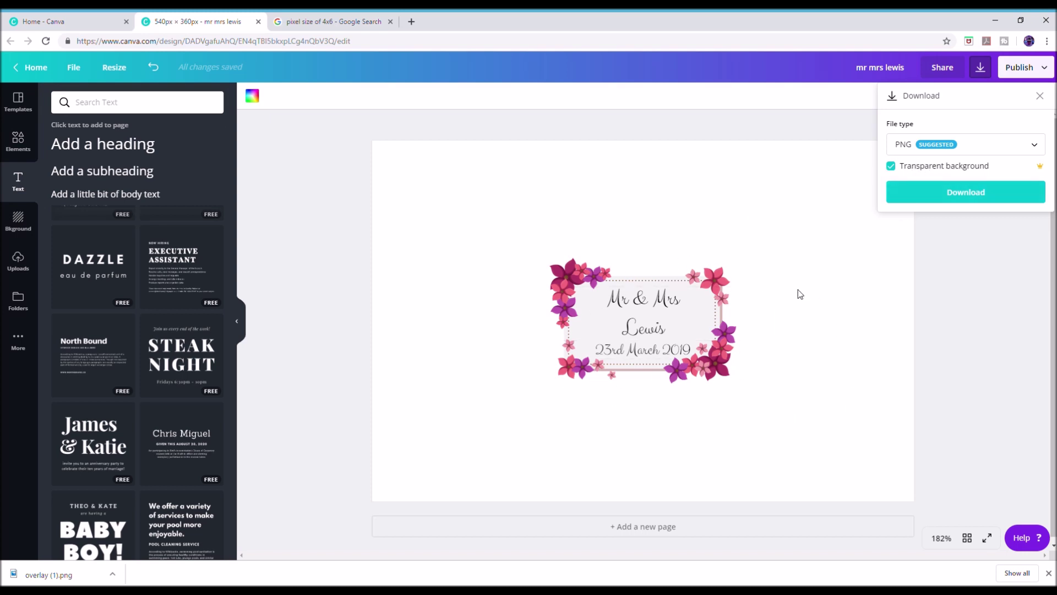
click(956, 193)
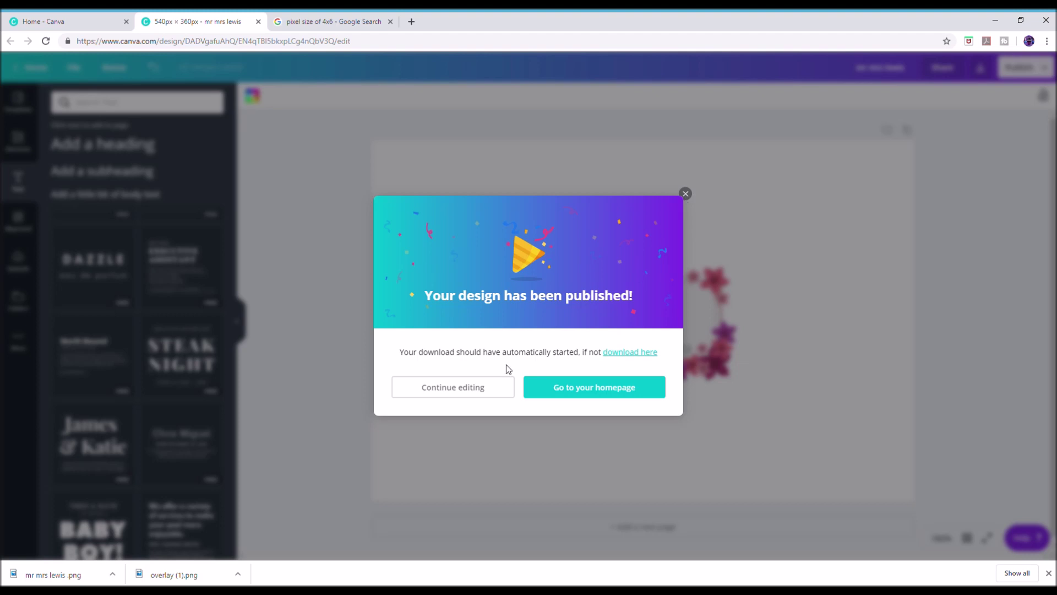
Step: Return to the homepage and create a new design with custom dimensions of 360 x 540 px
click(593, 391)
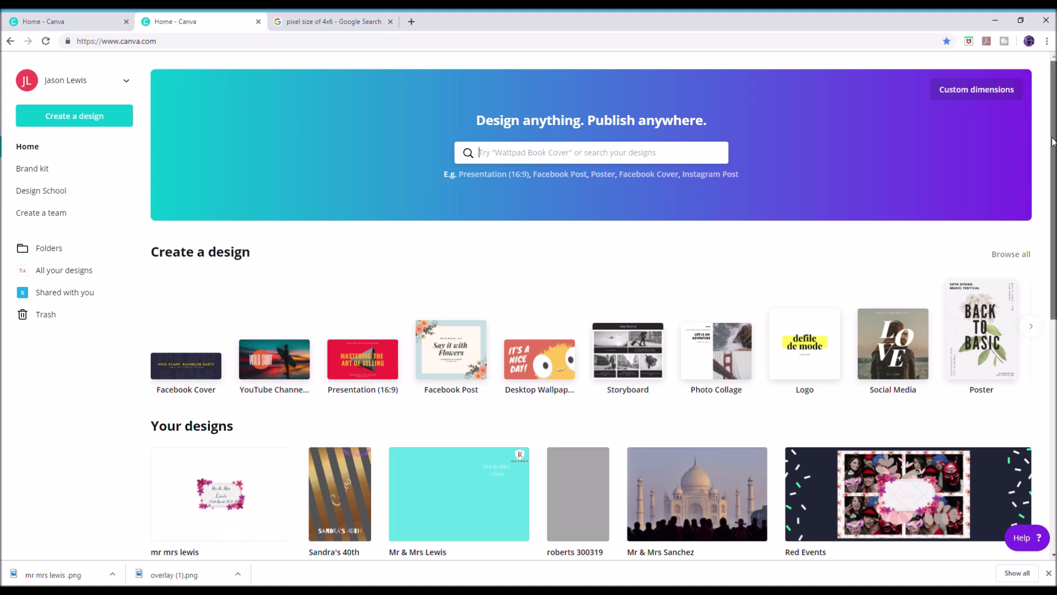
drag(1054, 172, 1054, 172)
scroll(1054, 172, down, 1)
scroll(1035, 138, up, 1)
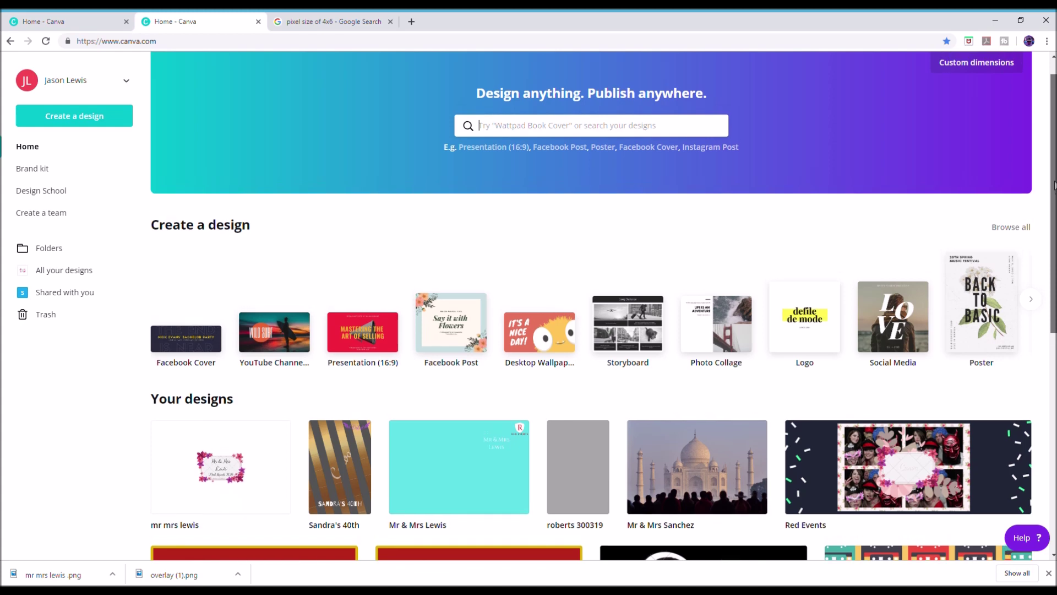
click(967, 62)
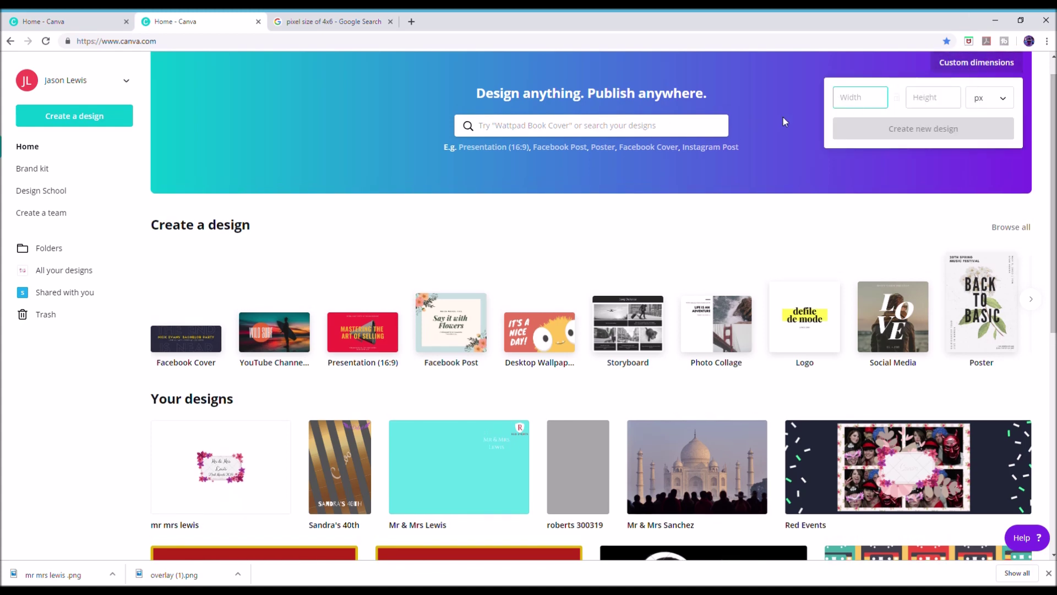
text(360)
key(Tab)
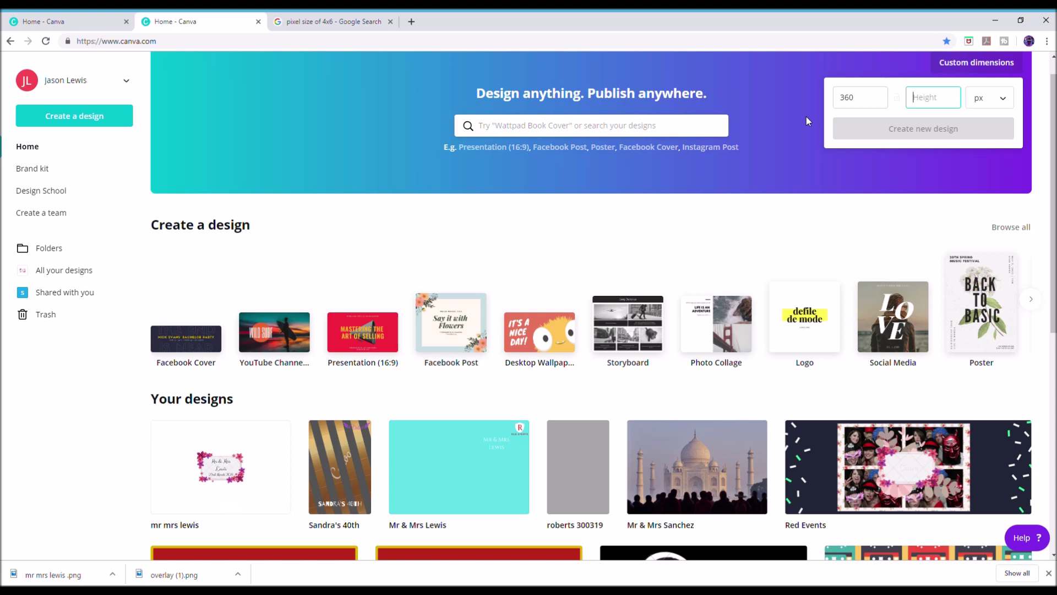
text(540)
click(931, 135)
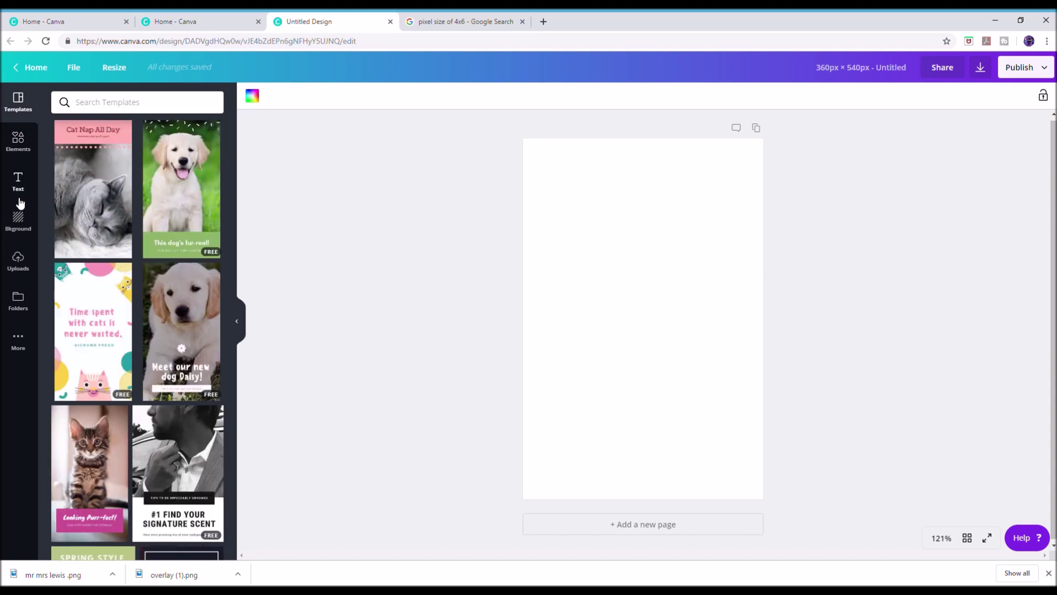
Step: Apply the free turquoise rippling pool water photo as the page background
click(18, 219)
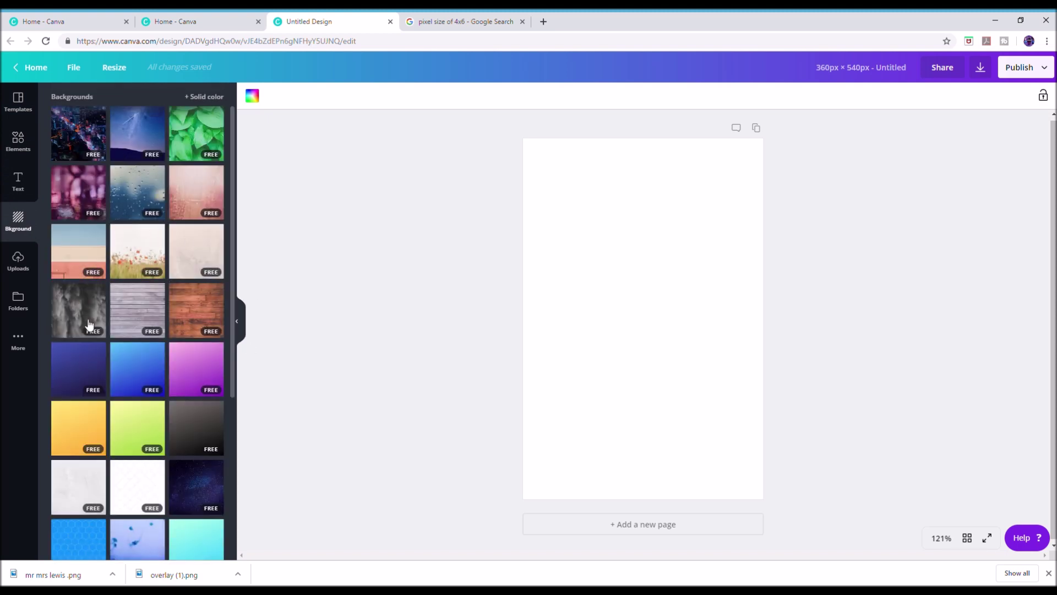
scroll(141, 370, down, 2)
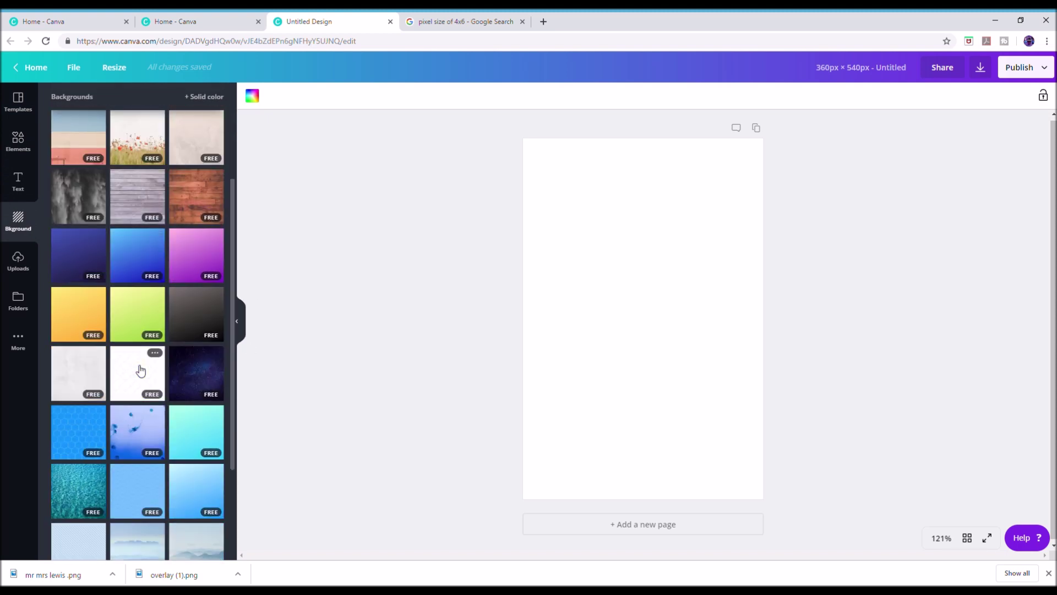
scroll(141, 370, down, 3)
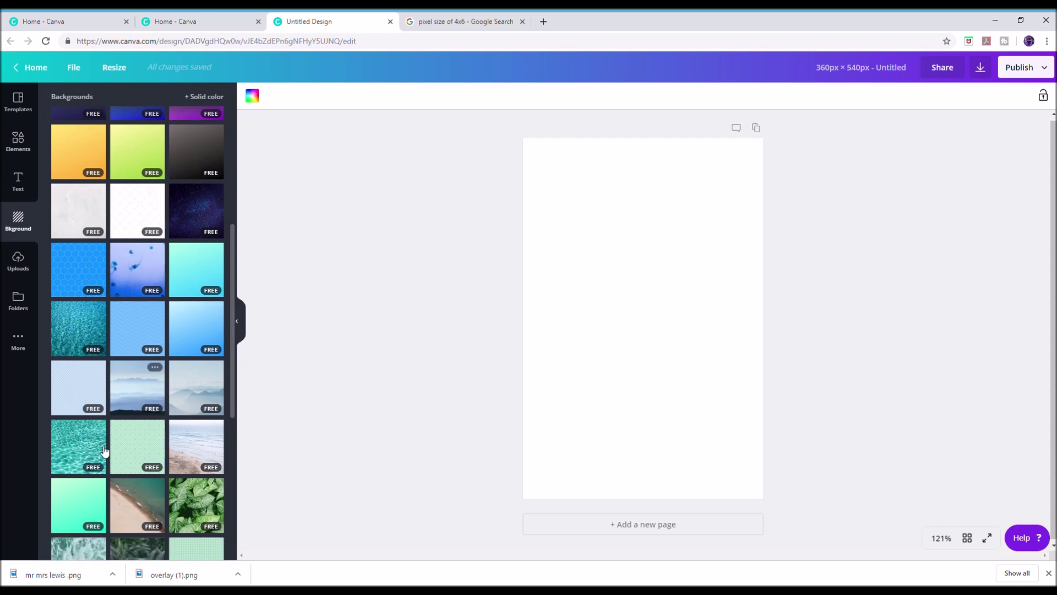
click(80, 454)
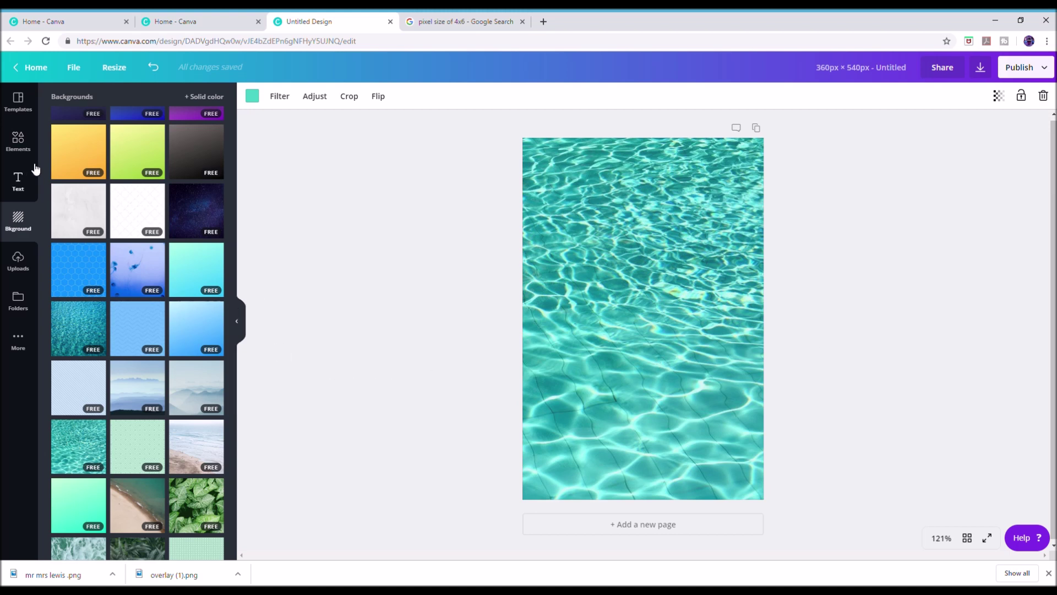
Step: Add a heading with the birthday person's name followed by "40th" and move it near the page's lower edge
click(22, 185)
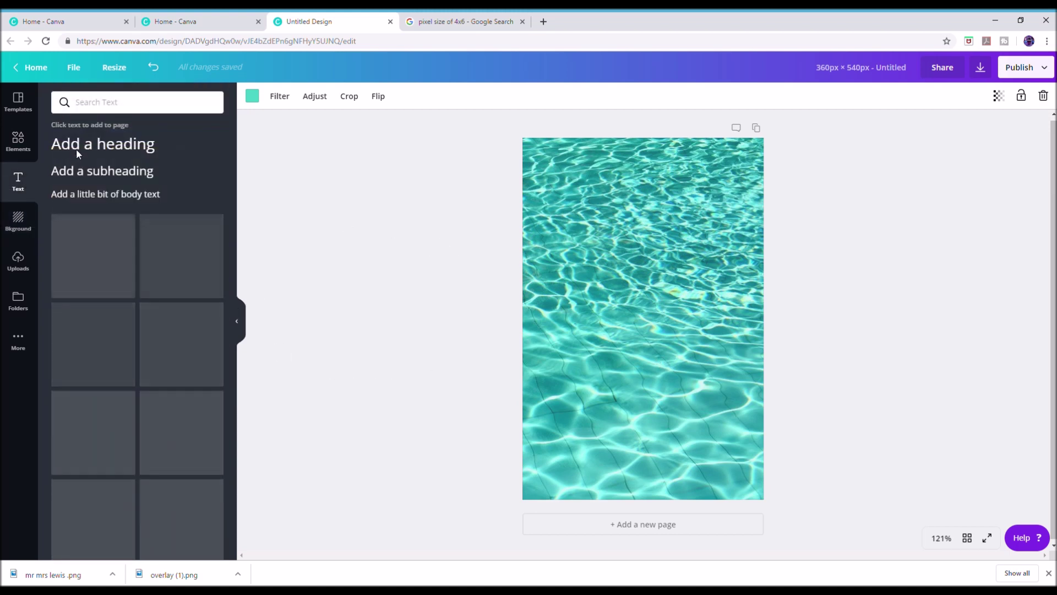
key(t)
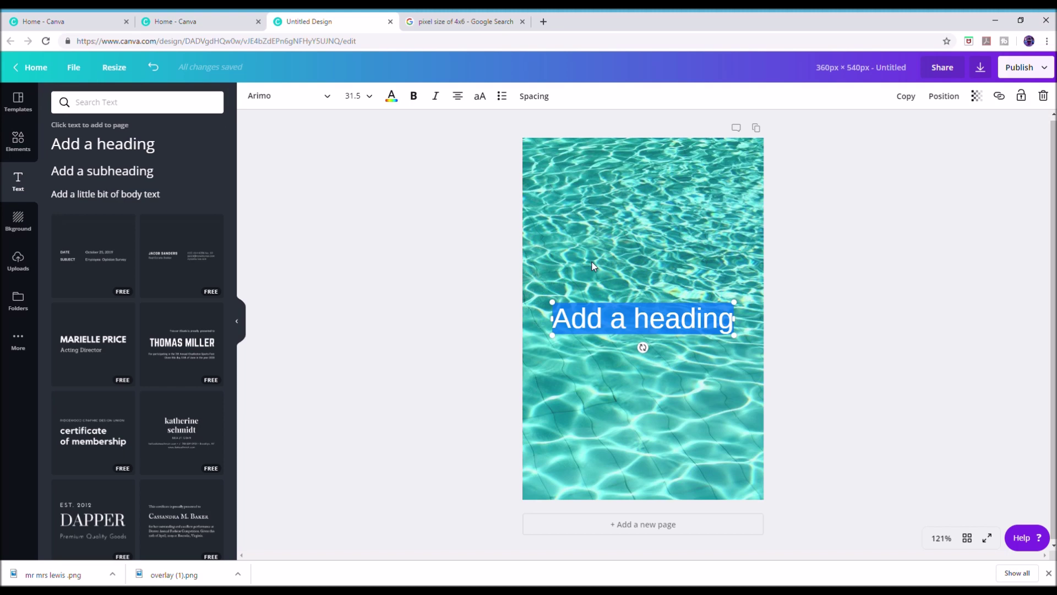
text(Amanda's 40th)
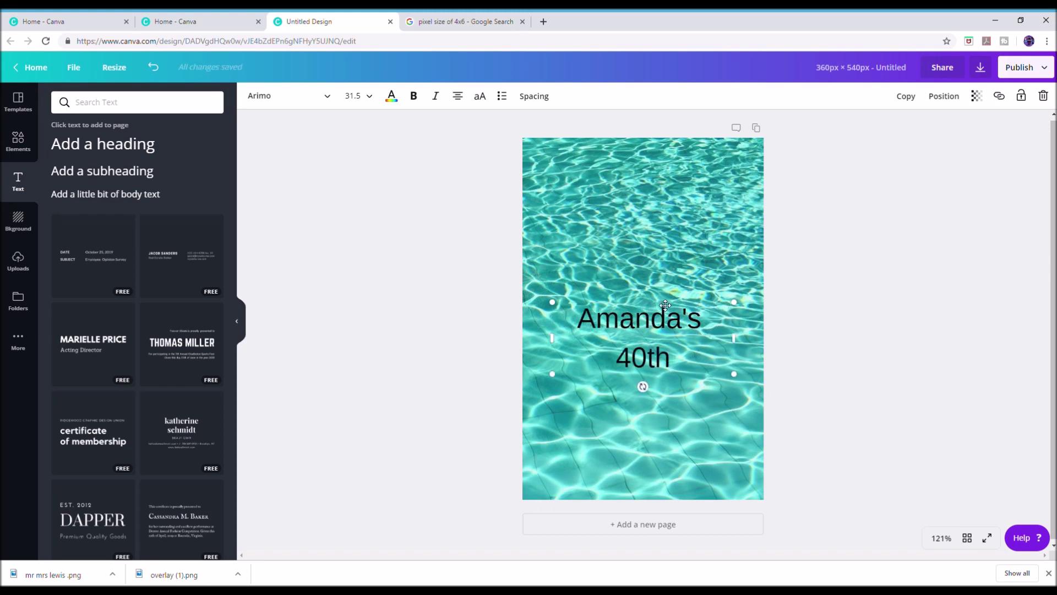
drag(664, 302, 664, 417)
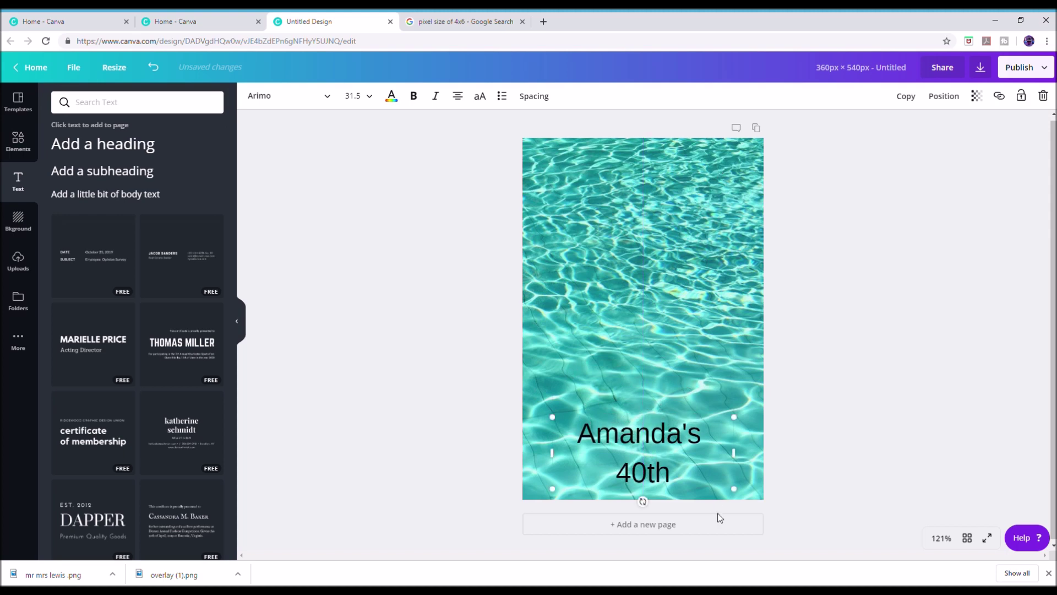
Step: Set the birthday heading's font size to 24 and place it in the lower-left area of the page
drag(670, 475, 576, 435)
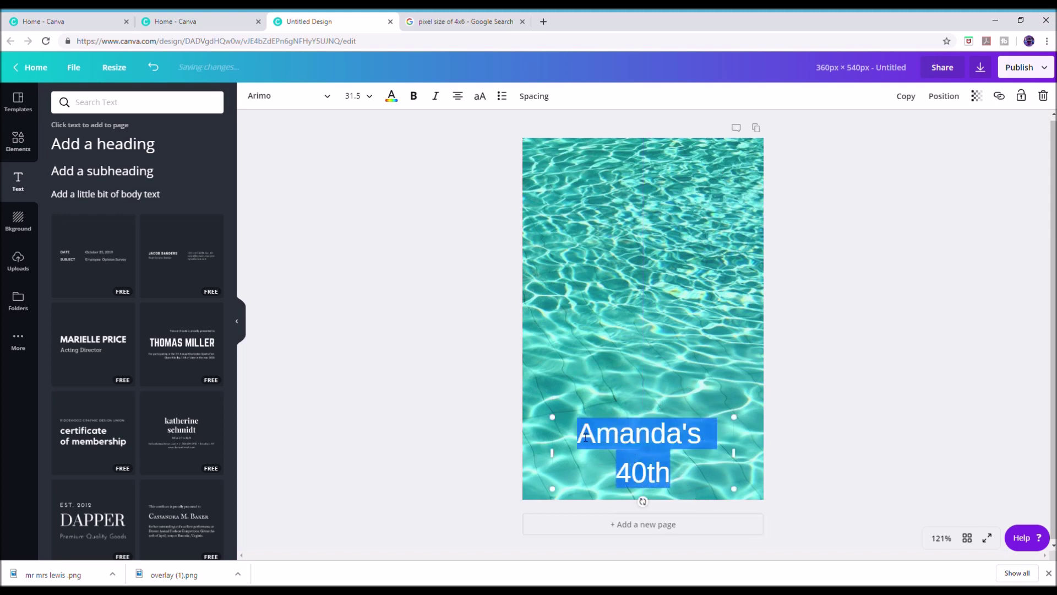
click(355, 96)
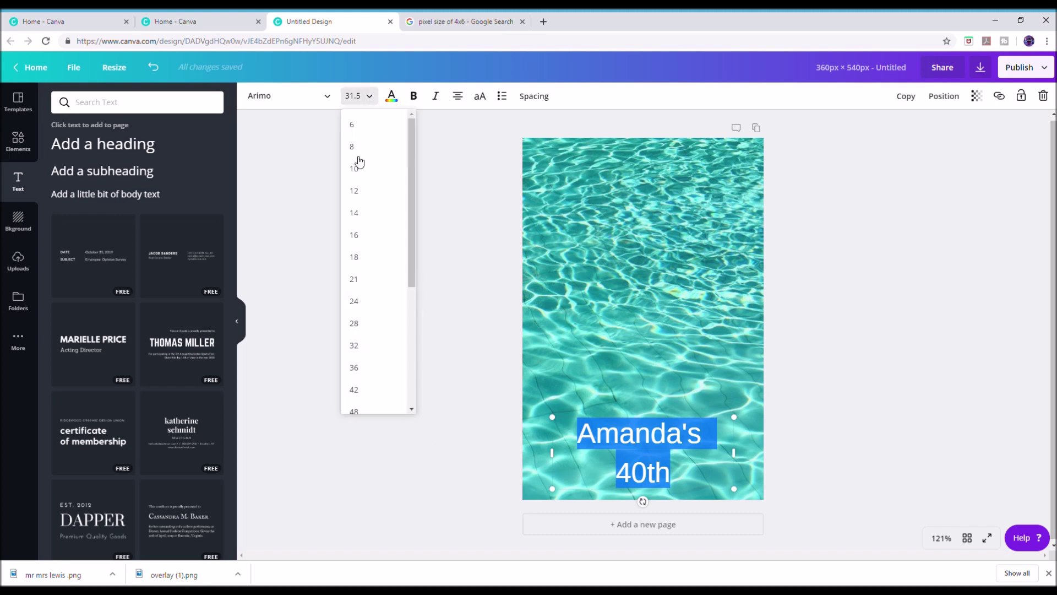
click(363, 301)
drag(681, 422, 549, 477)
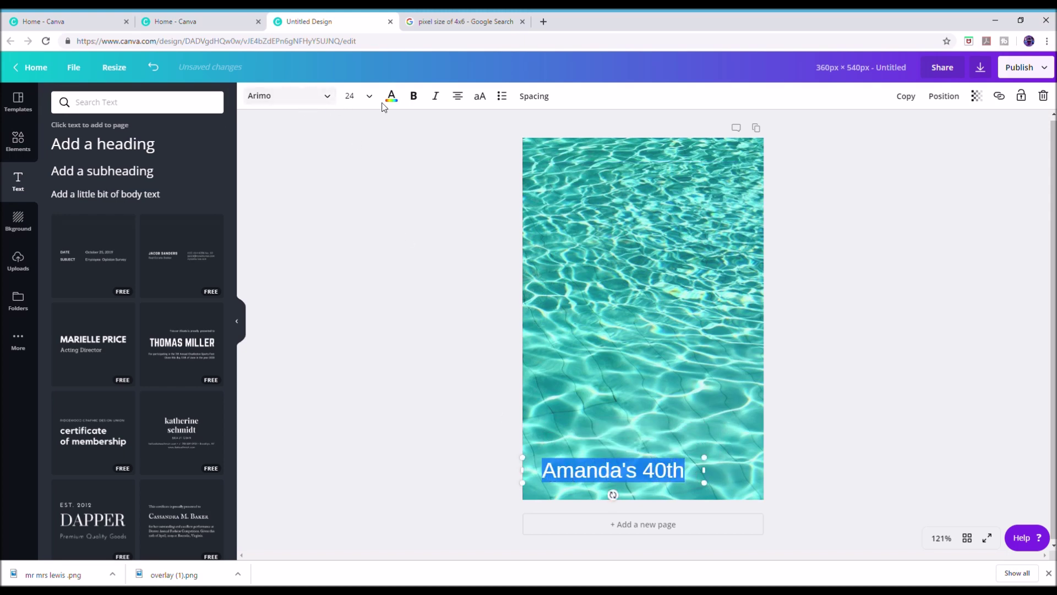
Step: Make the birthday heading bold and colour its text white
click(413, 97)
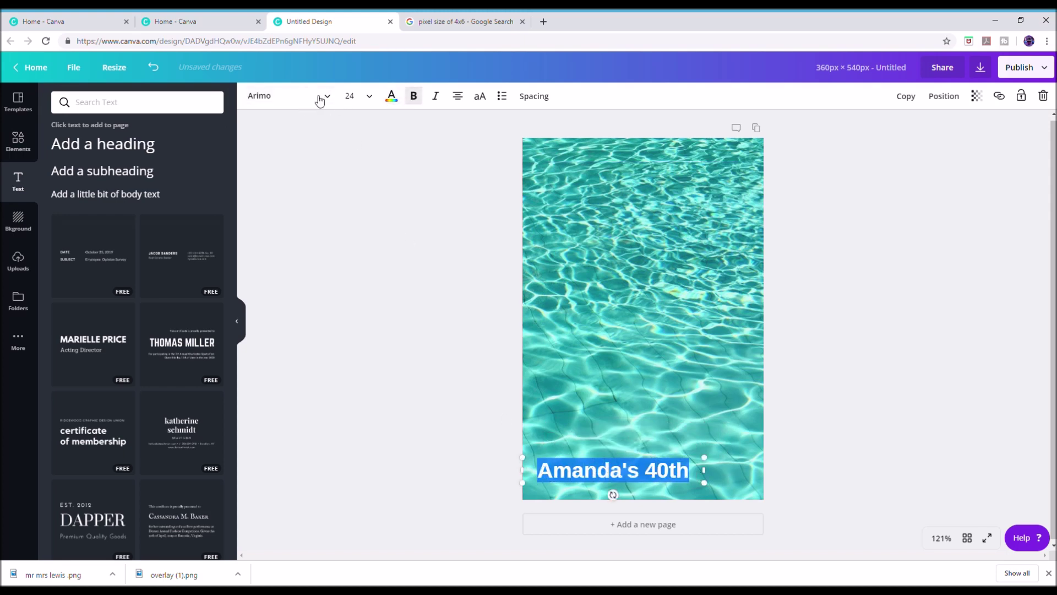
click(391, 97)
click(212, 176)
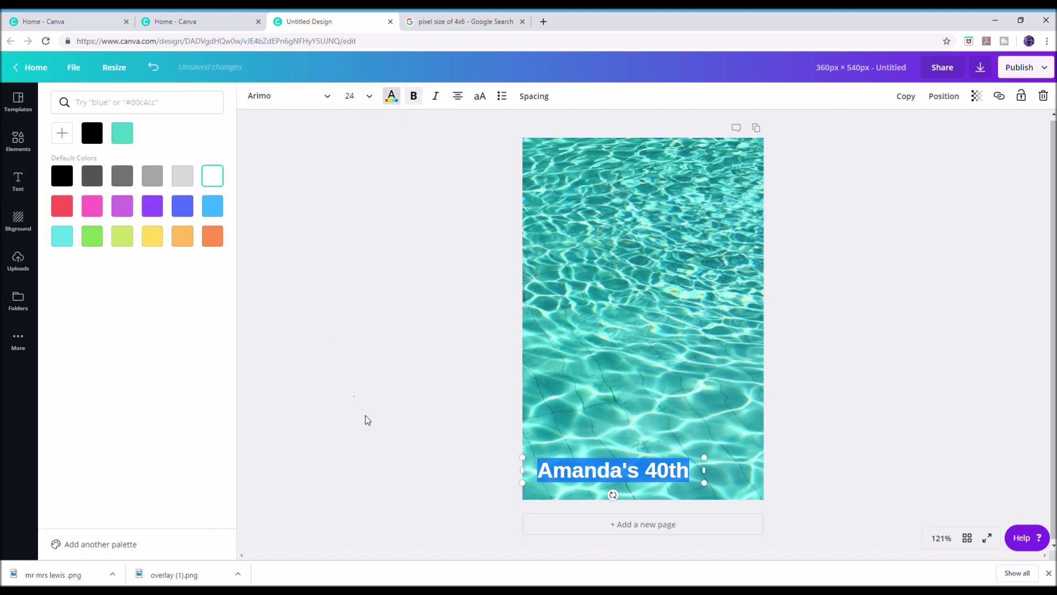
click(372, 427)
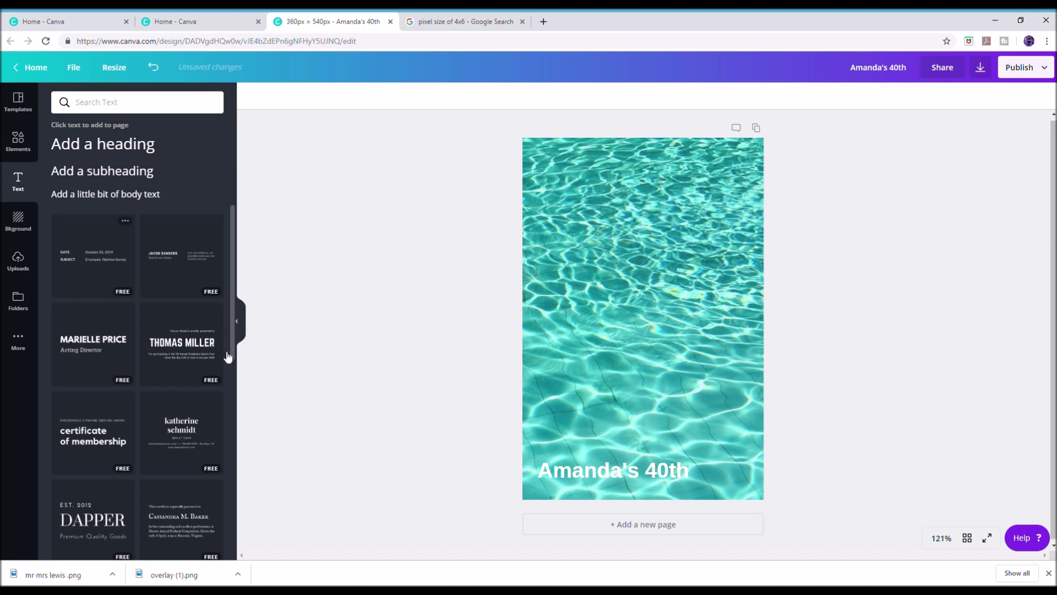
Step: Change the text colour of the birthday heading to medium-dark grey
click(695, 474)
drag(691, 472, 546, 475)
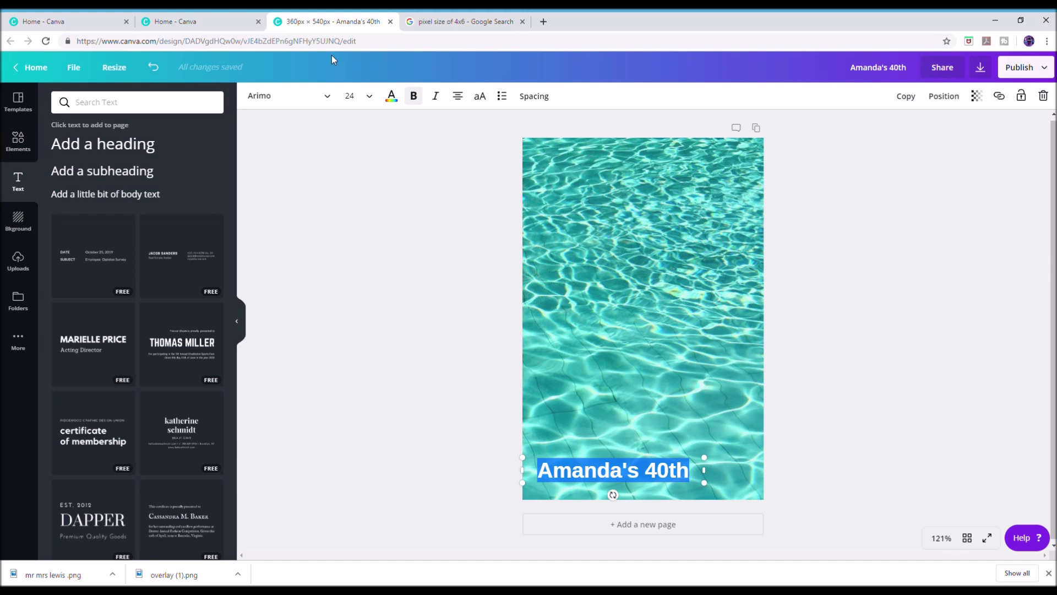
click(393, 100)
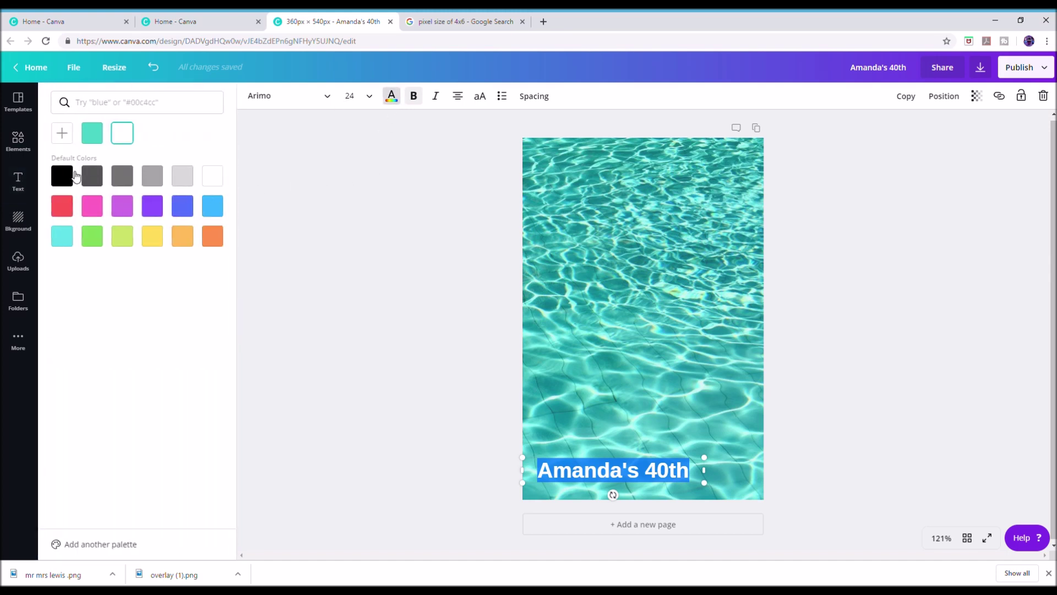
click(127, 180)
click(358, 296)
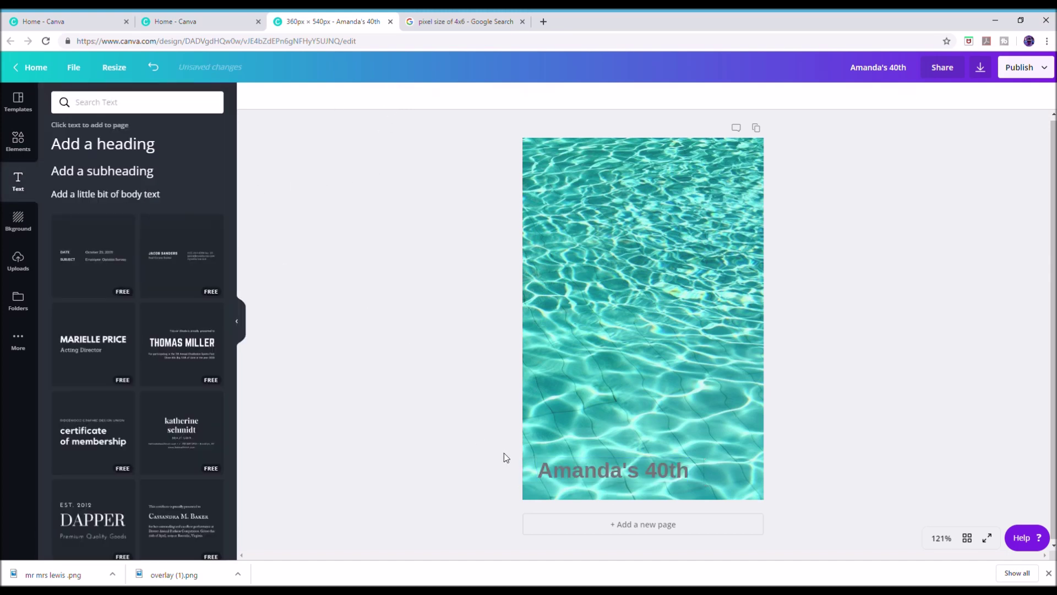
Step: Move the heading up and add a white square shape flattened into a banner below it, near the page's lower edge
drag(691, 472, 688, 388)
click(25, 142)
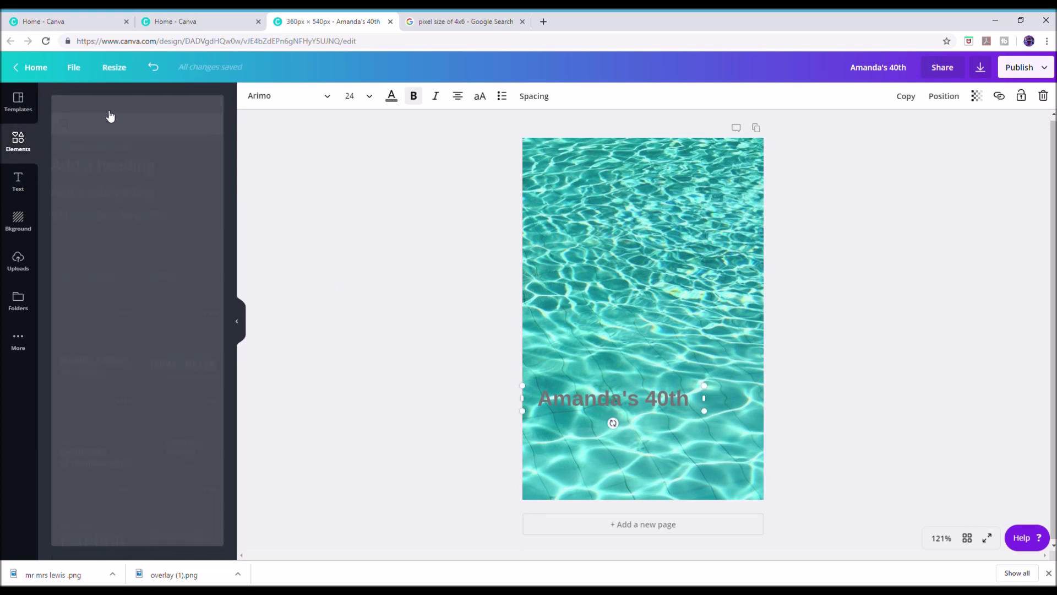
click(112, 104)
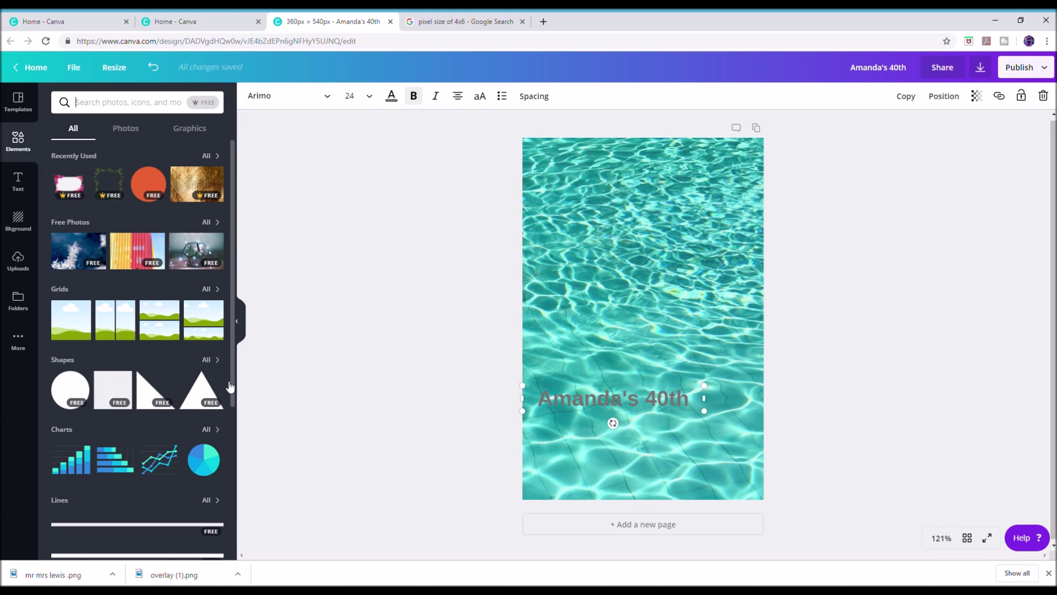
click(207, 359)
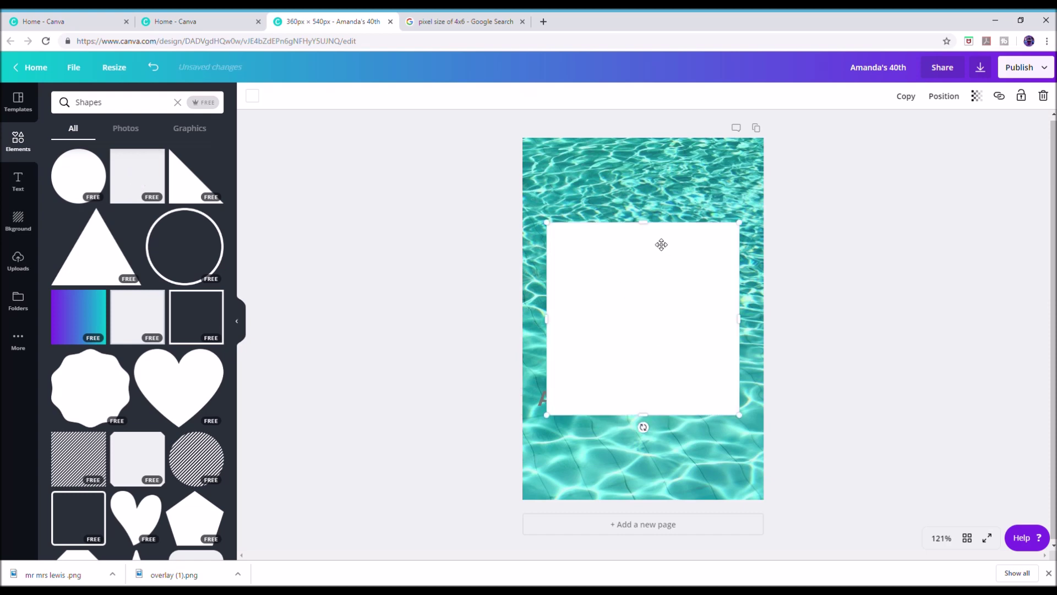
drag(647, 221, 648, 377)
drag(590, 403, 581, 472)
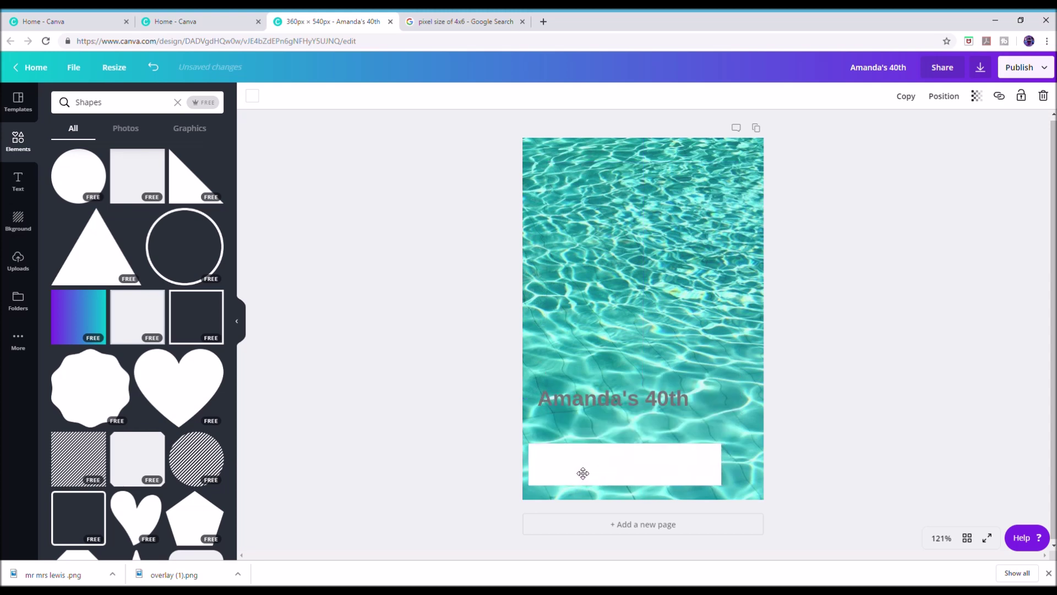
Step: Move the heading onto the white banner and send the banner backward behind the text
click(625, 402)
drag(699, 405, 605, 449)
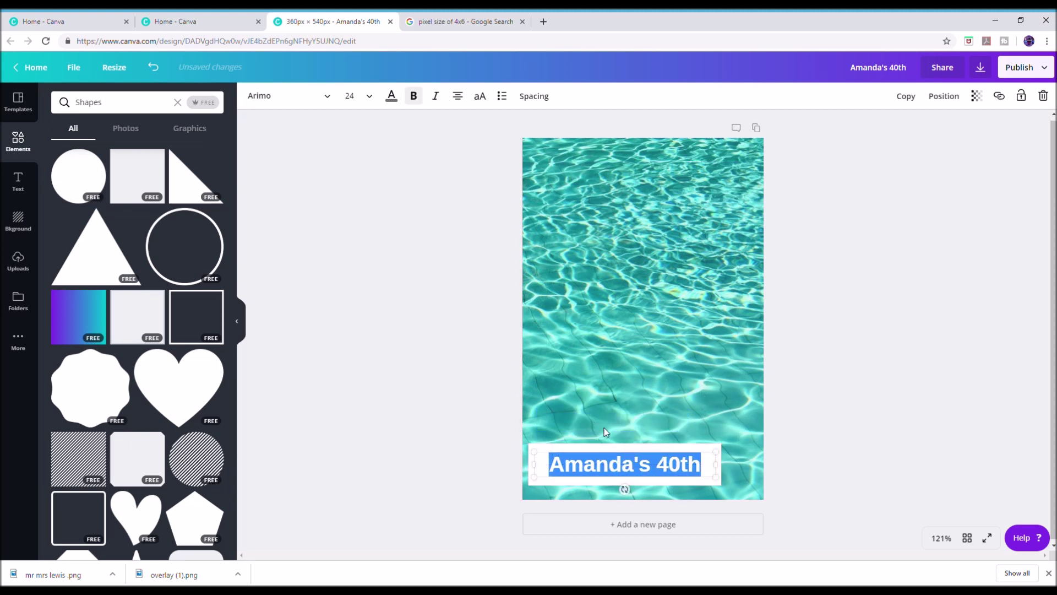
click(701, 460)
click(701, 462)
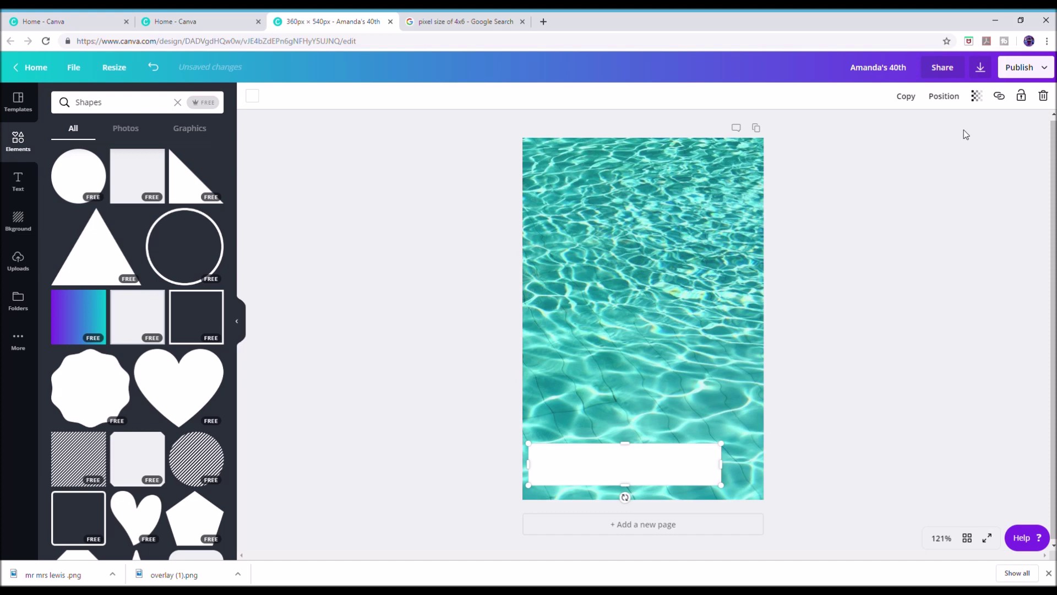
click(943, 96)
click(911, 145)
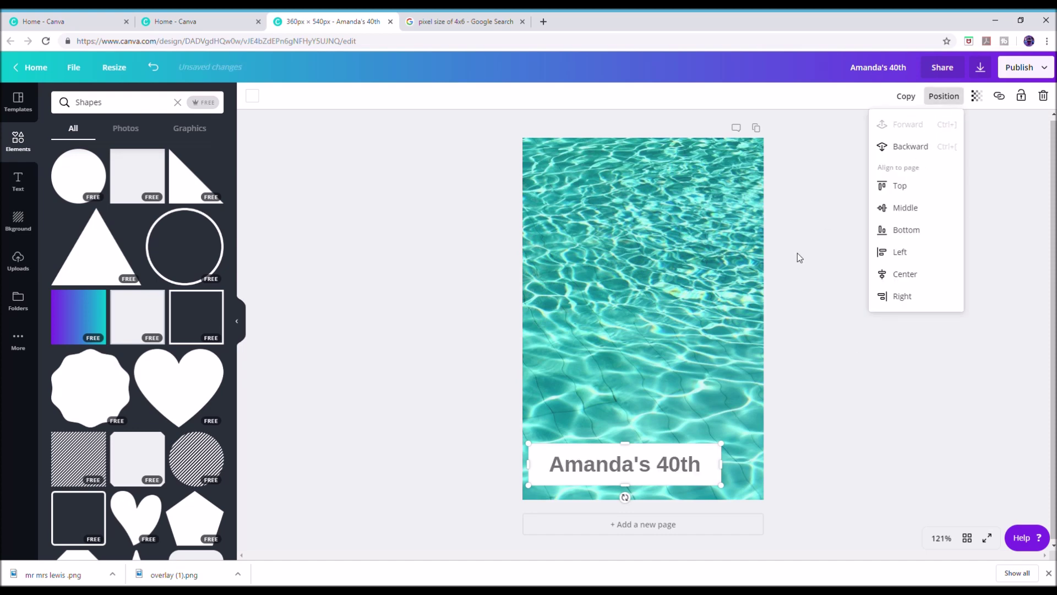
Step: Add the uploaded red-text Red Events shield logo, shrink it to about 117 x 117 px and place it just above the white banner
click(825, 533)
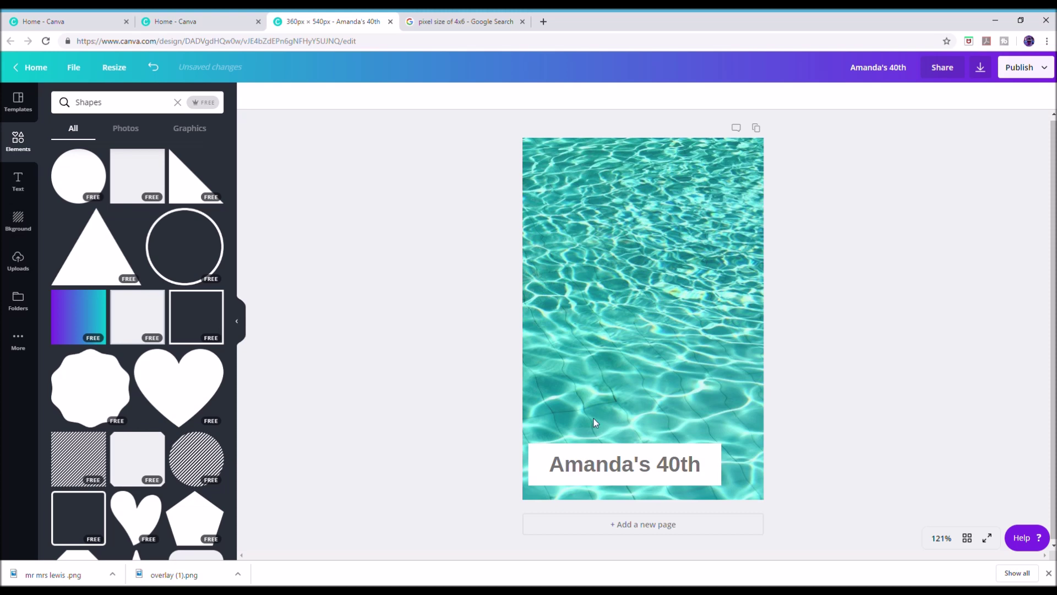
click(18, 261)
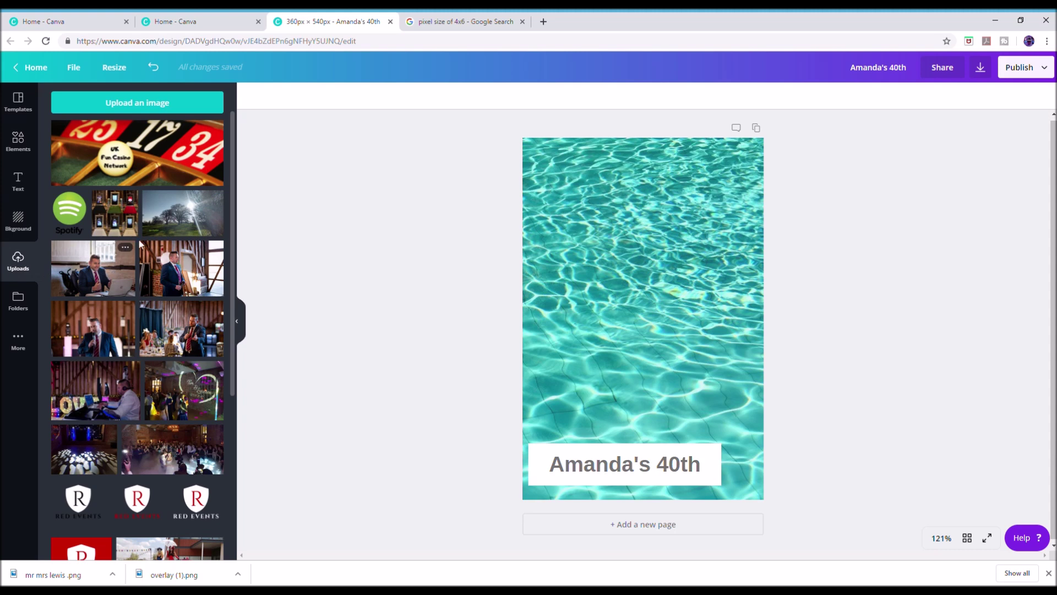
scroll(185, 290, down, 4)
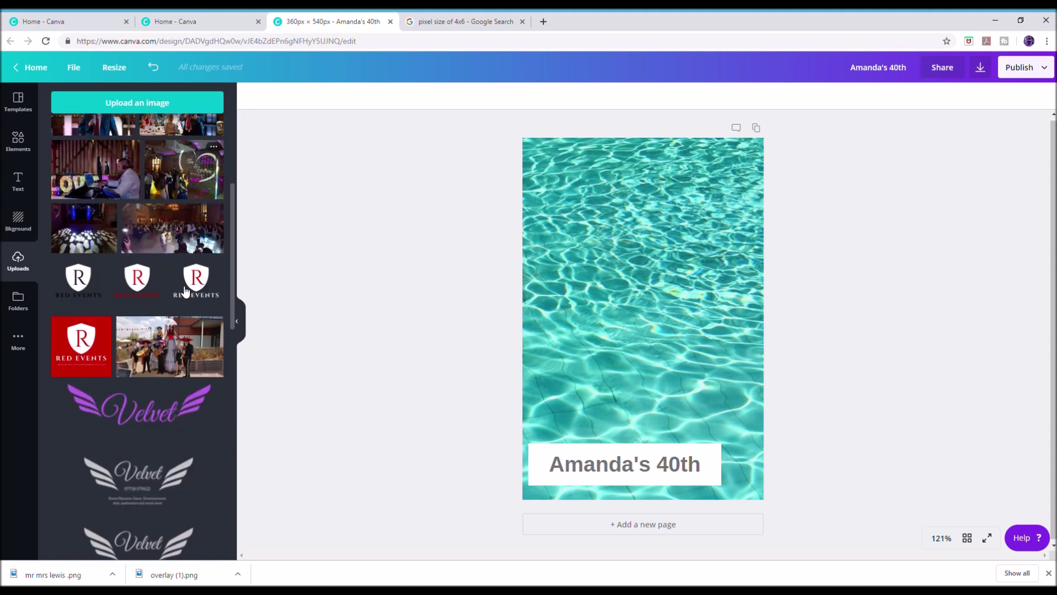
click(141, 286)
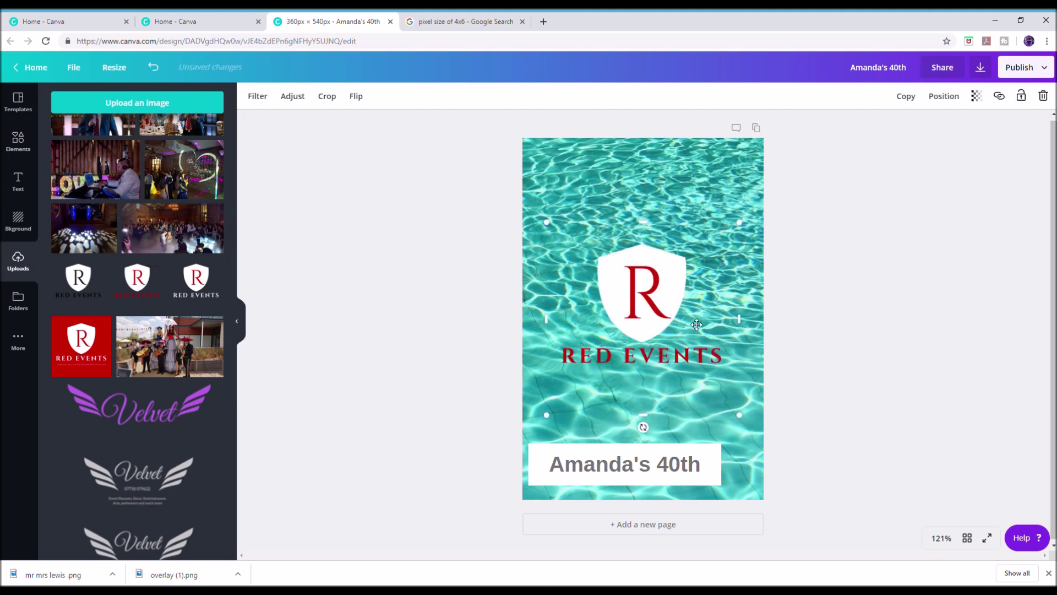
drag(575, 255, 674, 340)
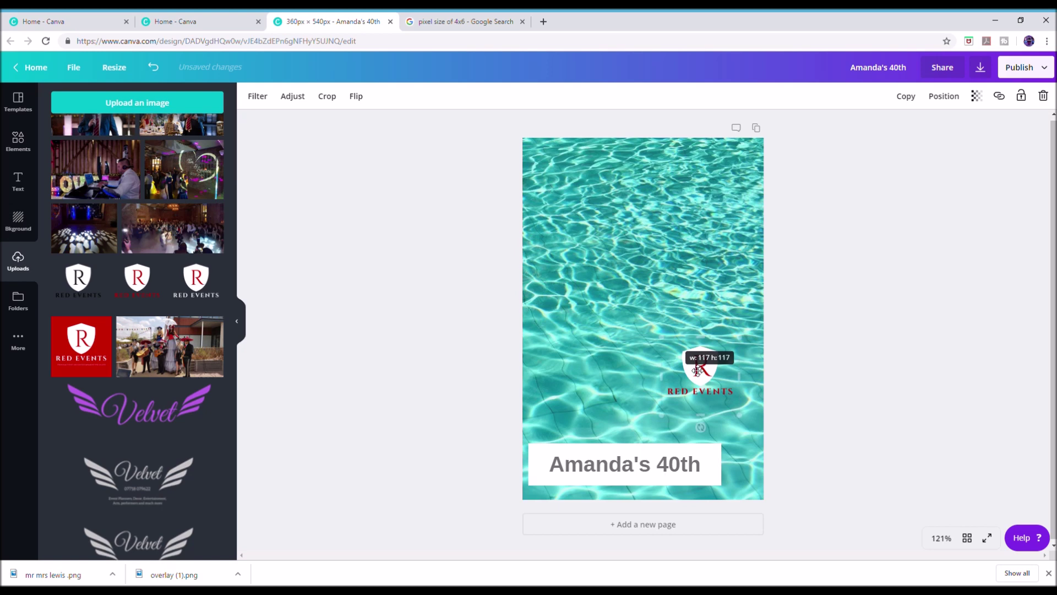
drag(720, 385, 599, 427)
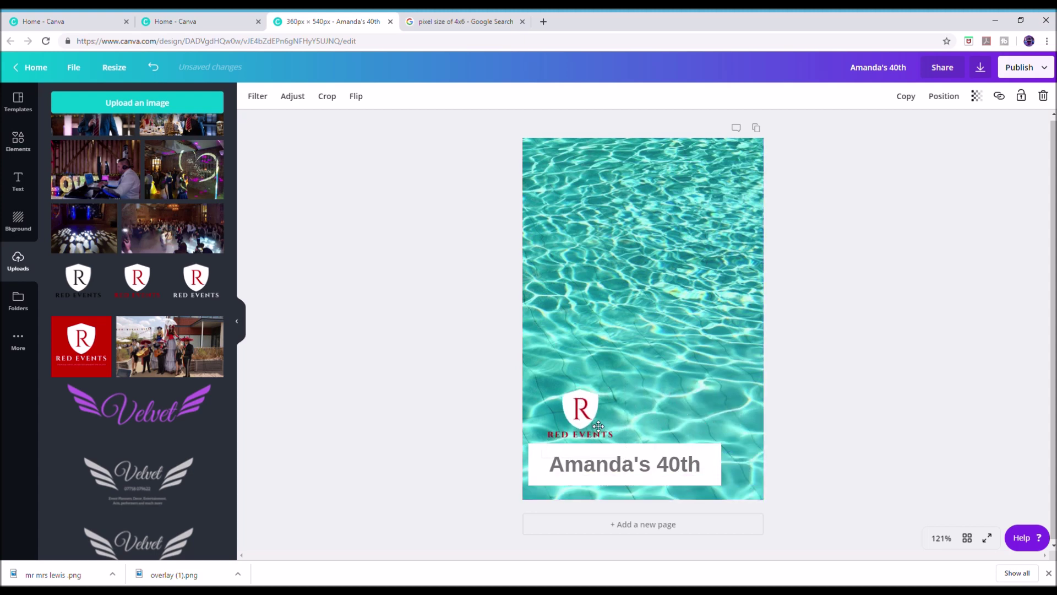
Step: Delete the water background photo and the white banner behind the heading
click(688, 369)
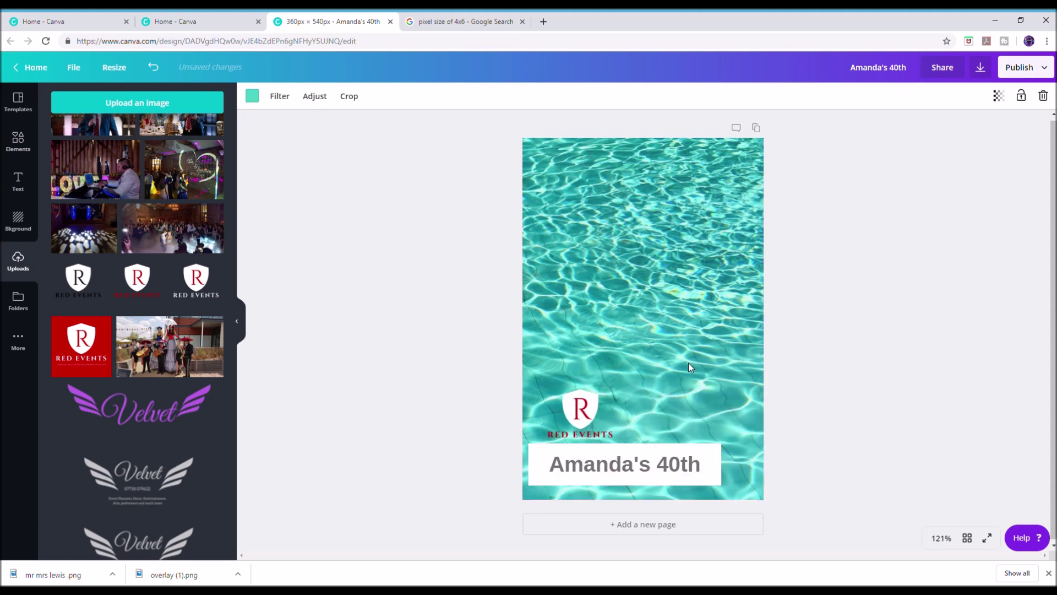
key(Delete)
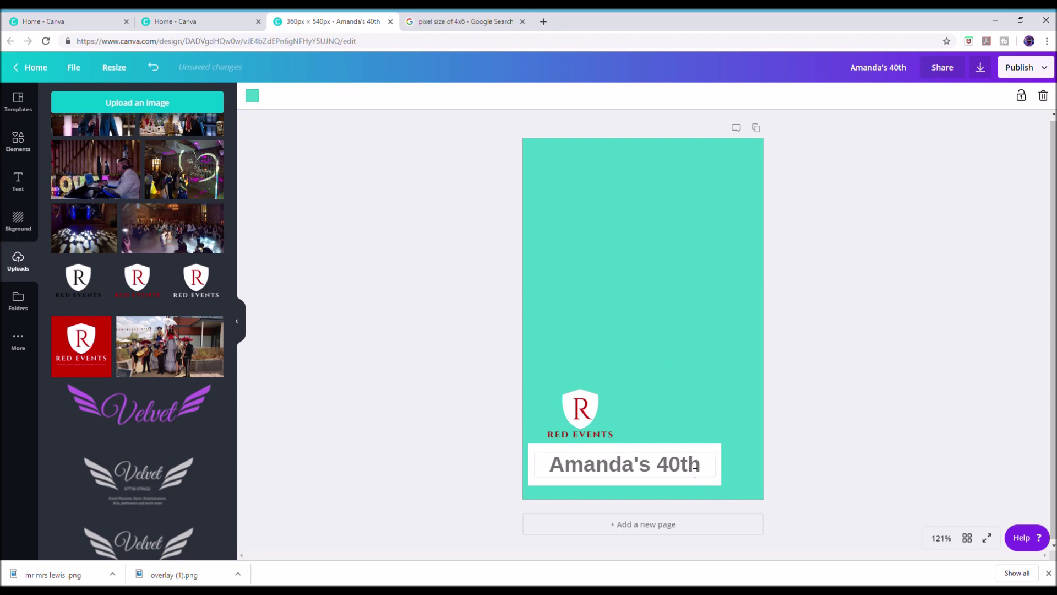
click(715, 482)
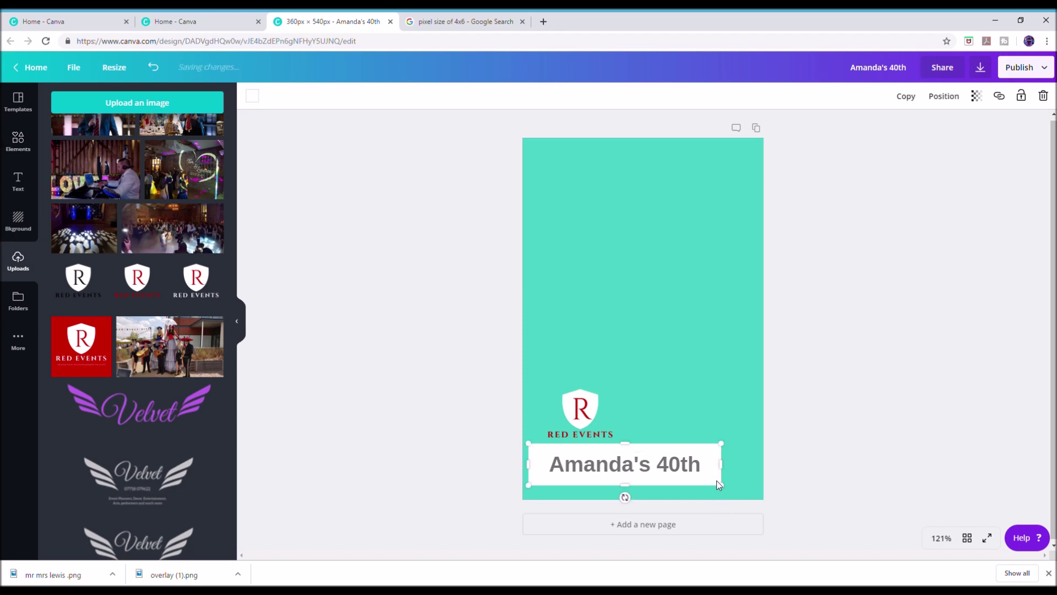
key(Delete)
Step: Move the logo into the page's lower-right corner and place the heading beside it near the lower-left edge
drag(553, 404, 723, 458)
click(608, 451)
drag(605, 454, 593, 458)
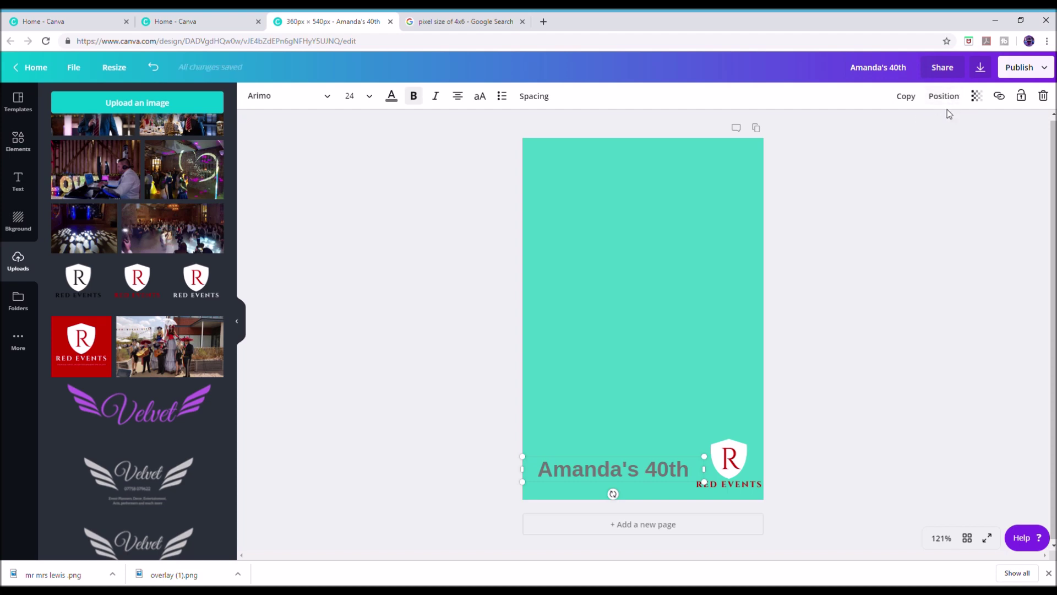
Step: Choose JPG as the download file type and close the download options
click(980, 68)
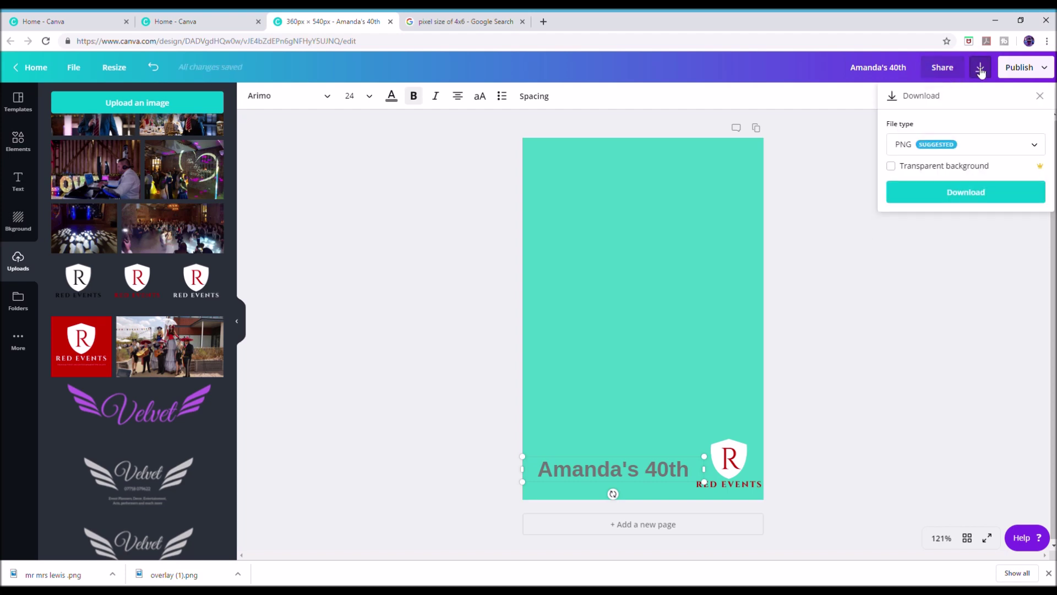
click(1034, 147)
click(909, 174)
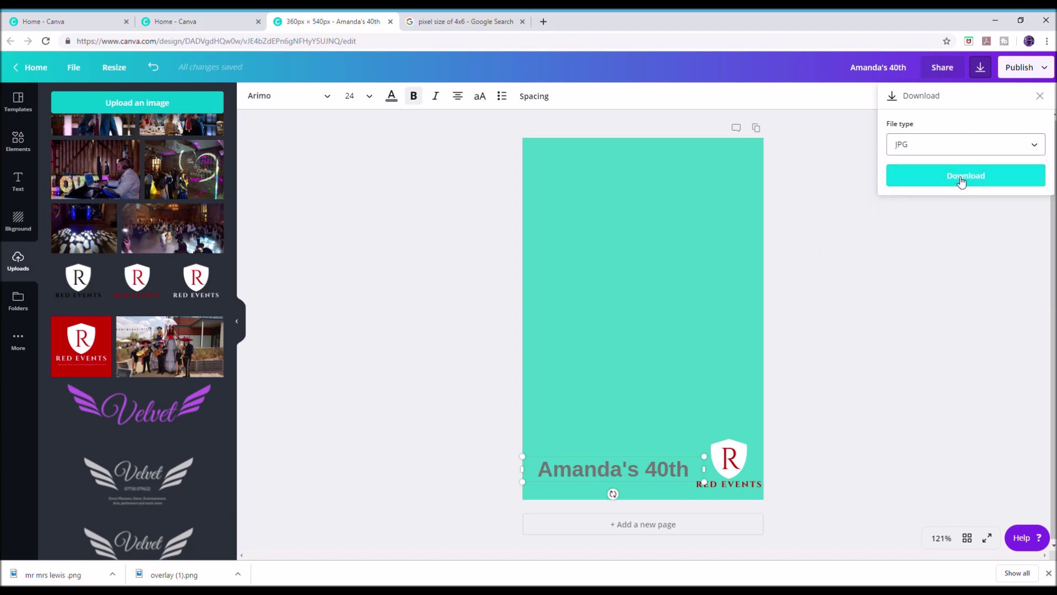
click(962, 181)
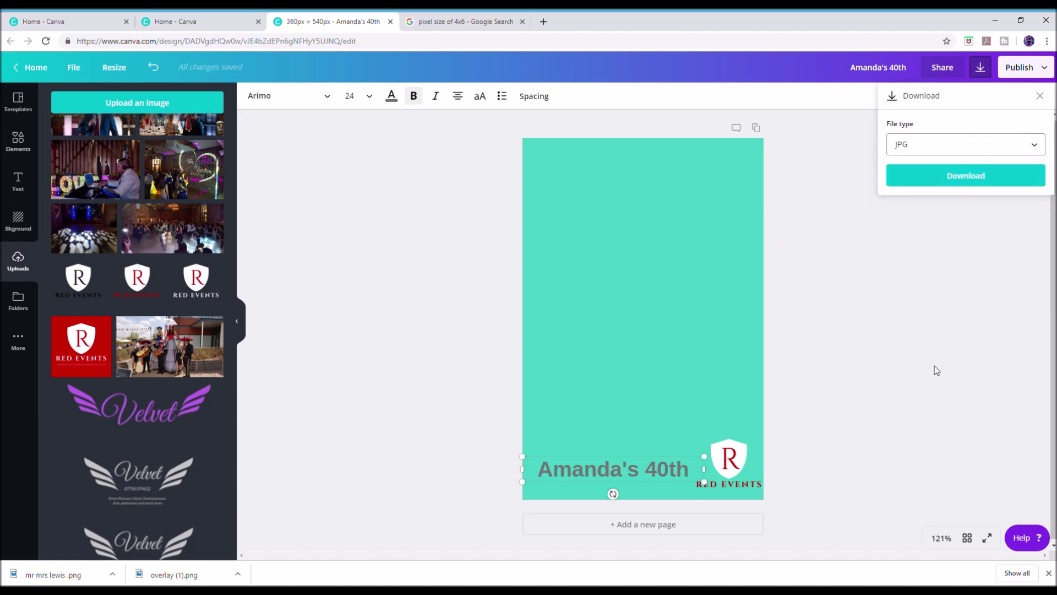
click(931, 364)
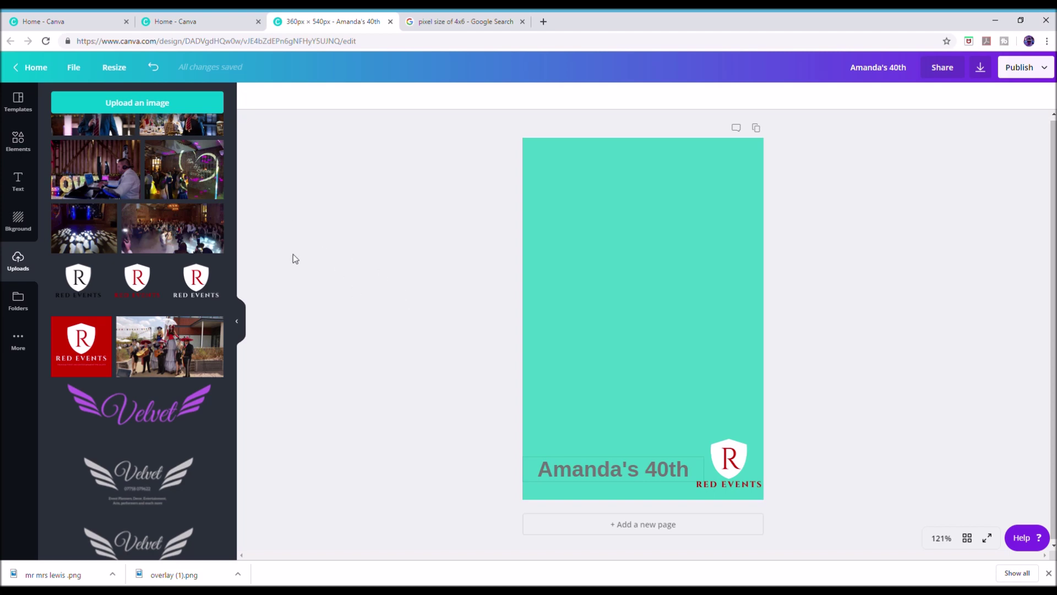
Step: Clear the birthday heading and delete the Red Events logo, leaving only the plain teal page
click(693, 258)
drag(692, 468, 742, 380)
double_click(742, 379)
key(BackSpace)
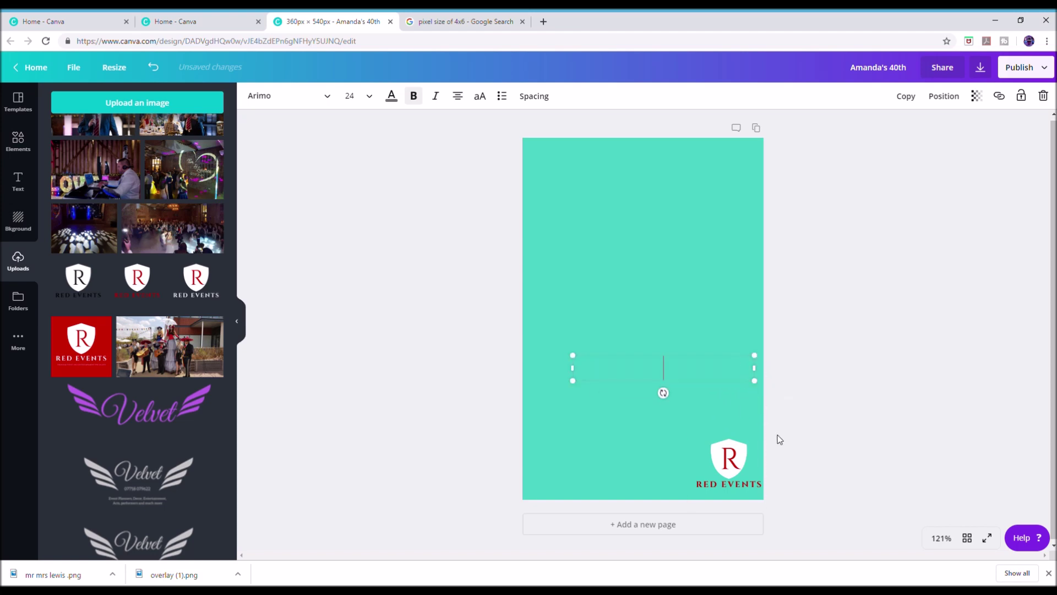
click(713, 460)
key(Delete)
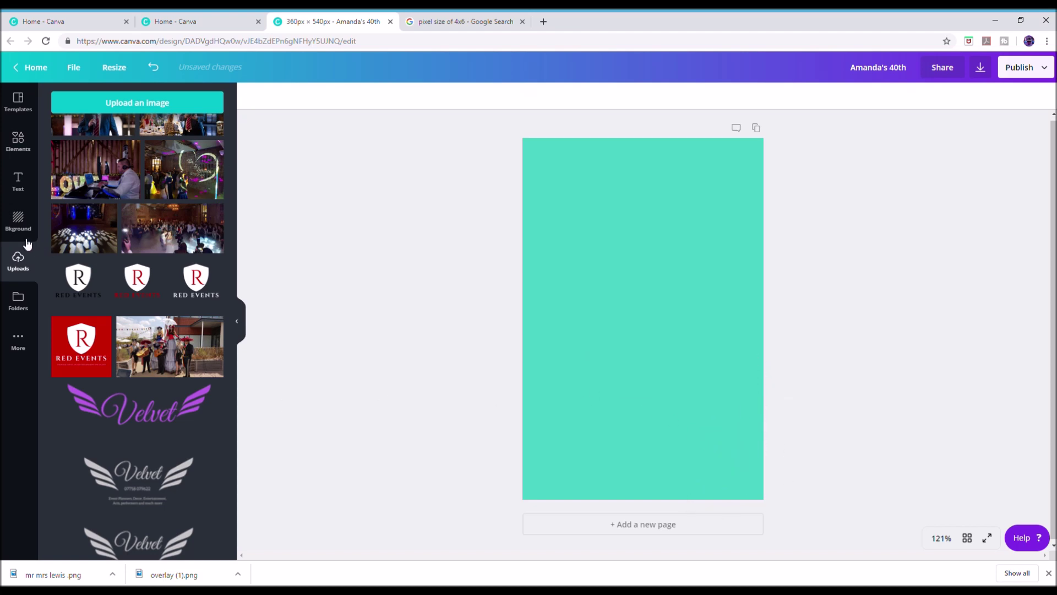
Step: Browse the background gallery and the suggested templates for a new design
click(19, 221)
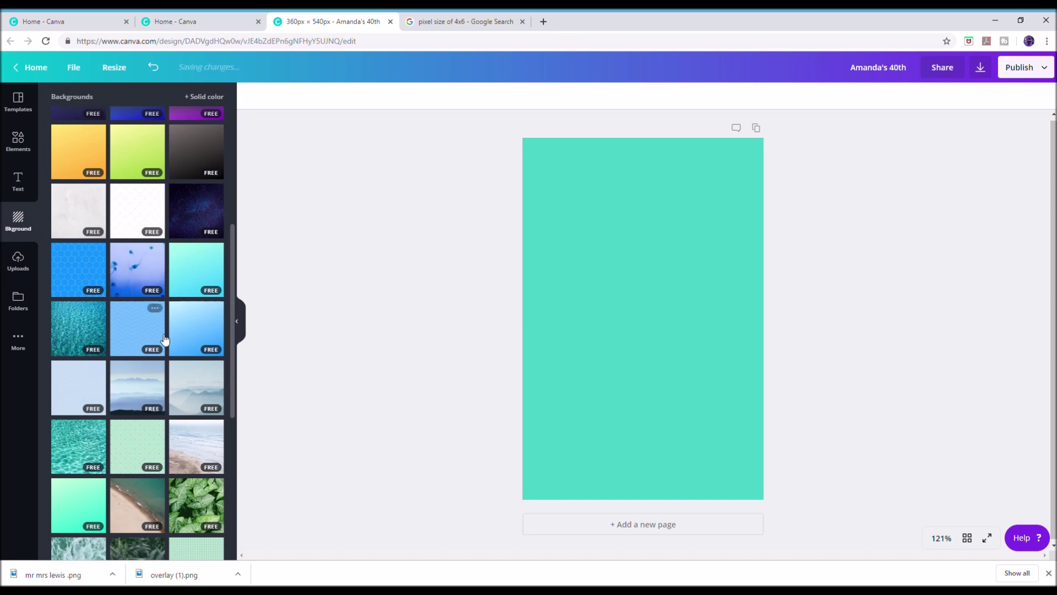
scroll(164, 339, down, 5)
scroll(161, 347, down, 5)
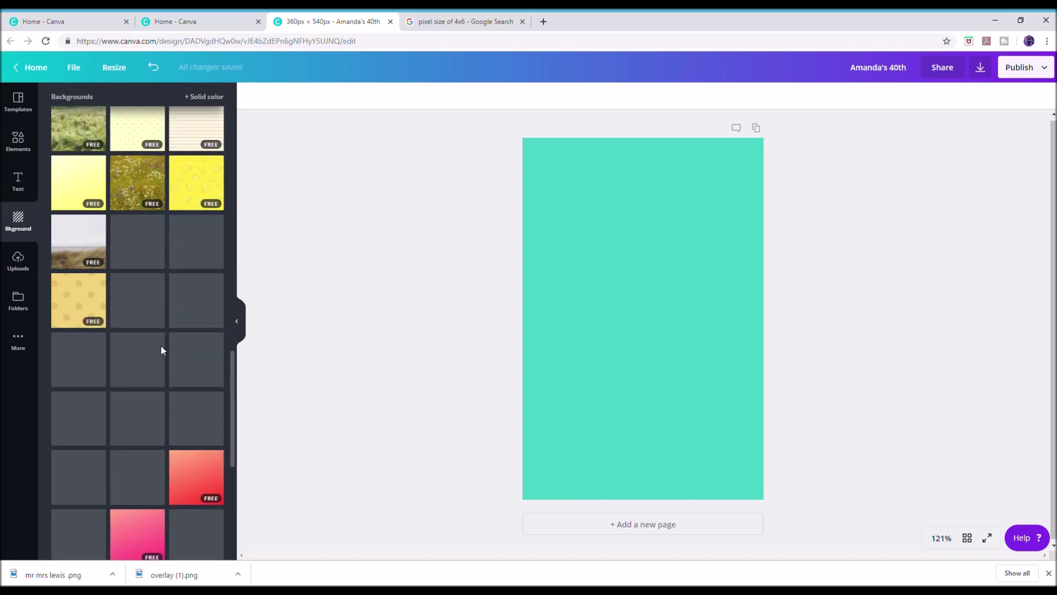
scroll(161, 346, down, 3)
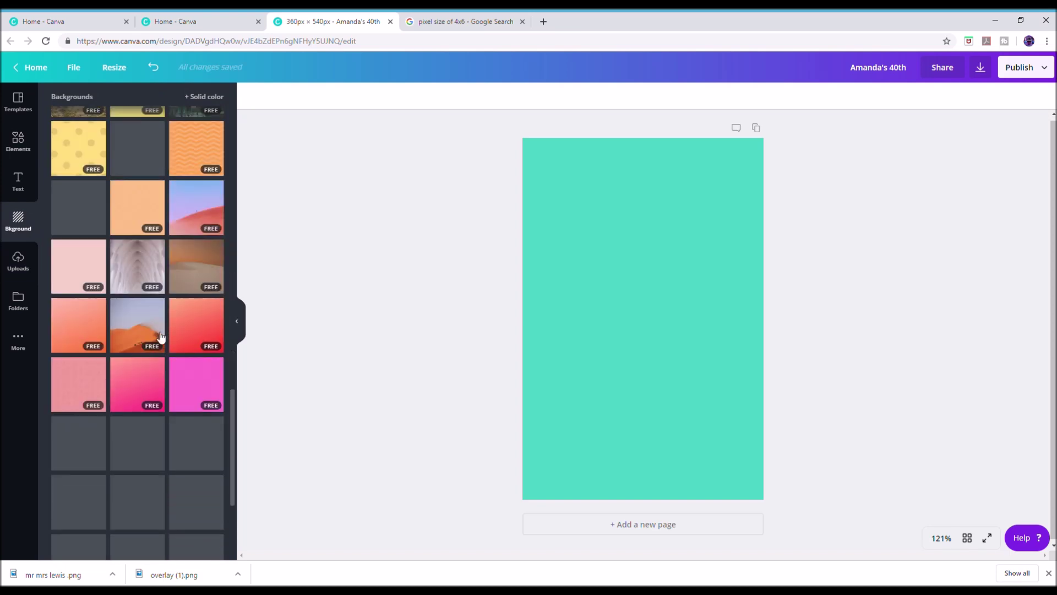
scroll(154, 336, down, 1)
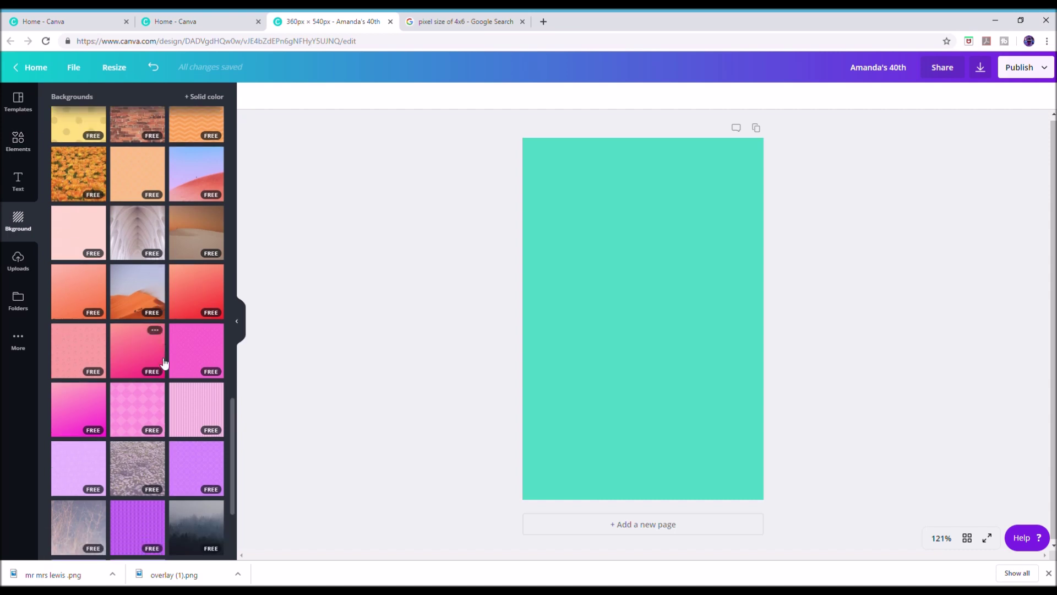
scroll(163, 358, down, 6)
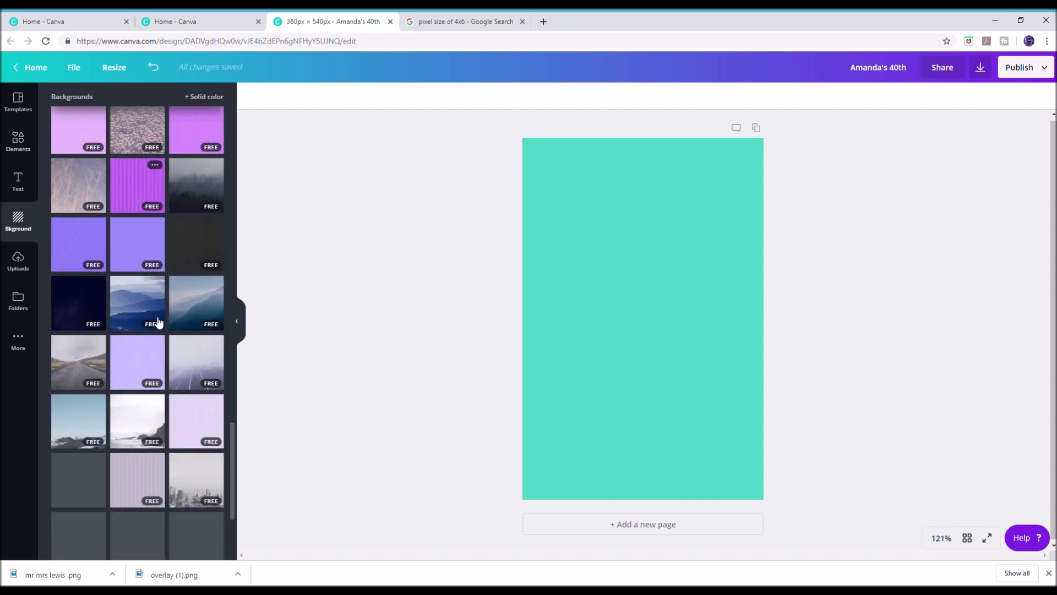
scroll(158, 322, down, 7)
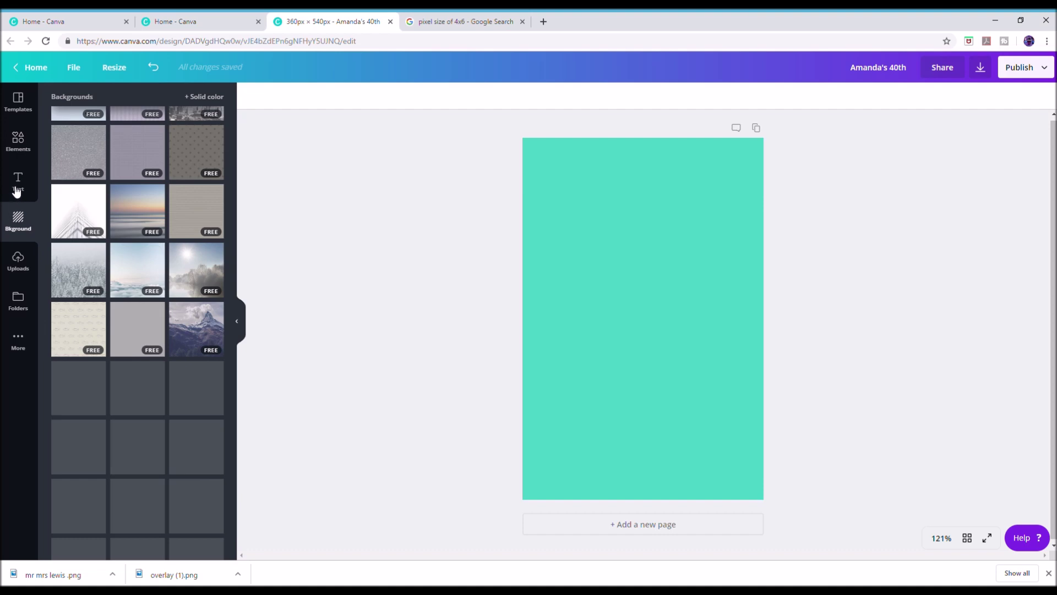
click(17, 140)
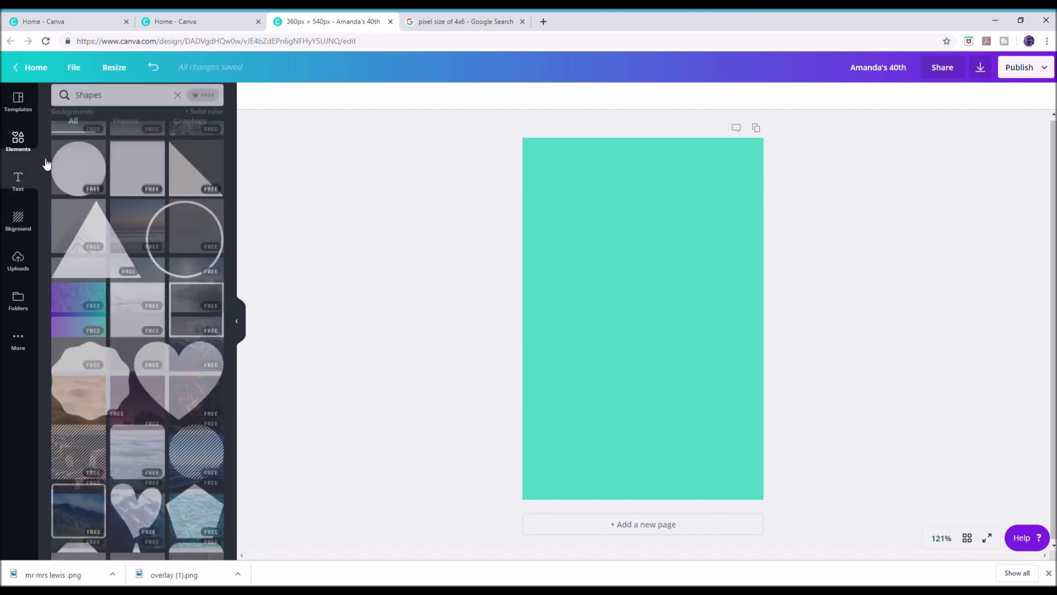
click(24, 108)
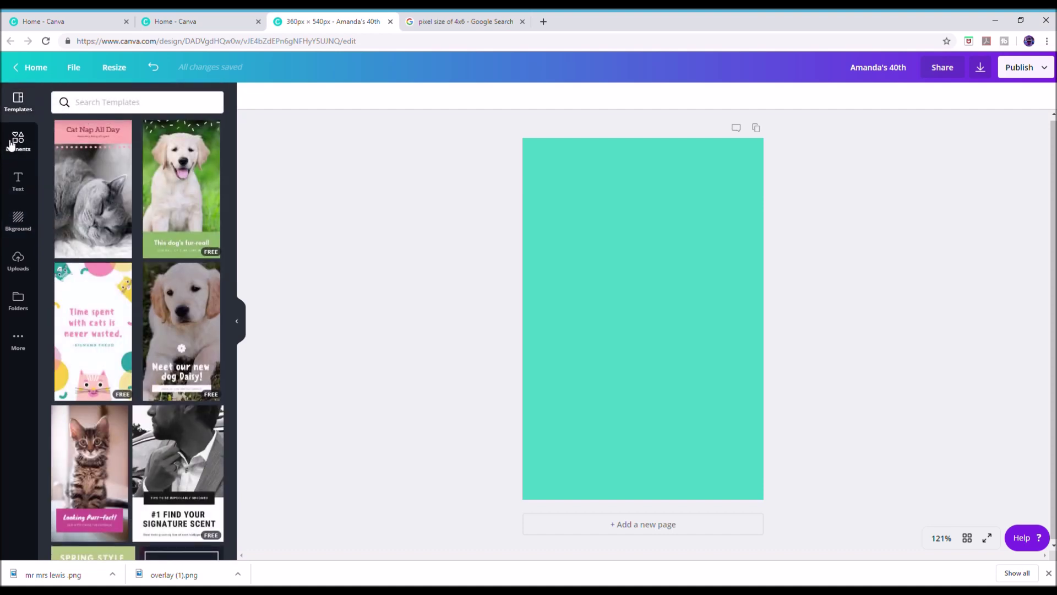
Step: Search the elements for "rose background" and add the free pastel pink rose image to the page
click(35, 136)
drag(110, 110, 64, 106)
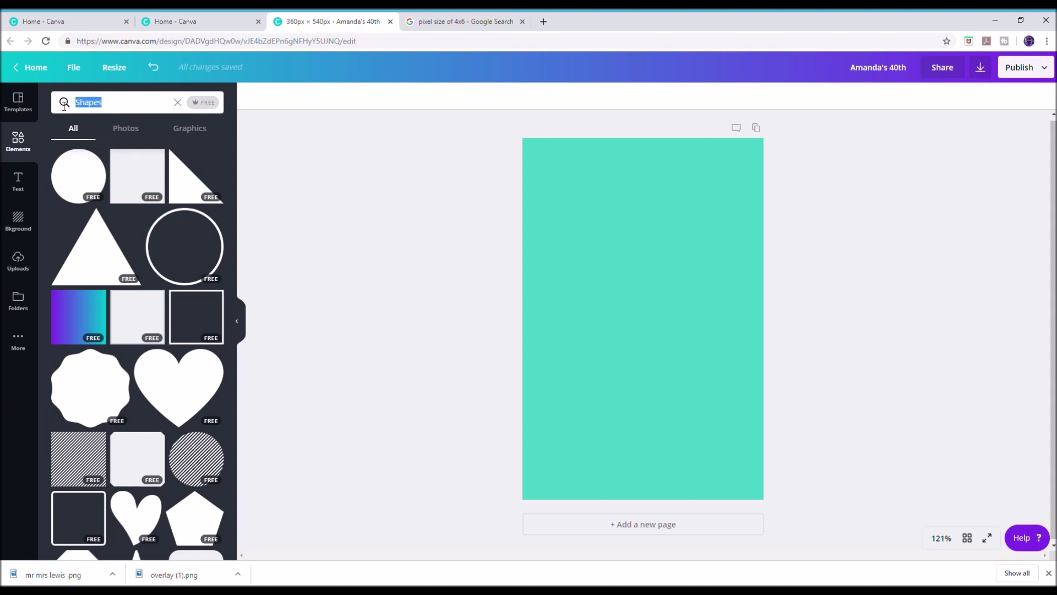
text(r)
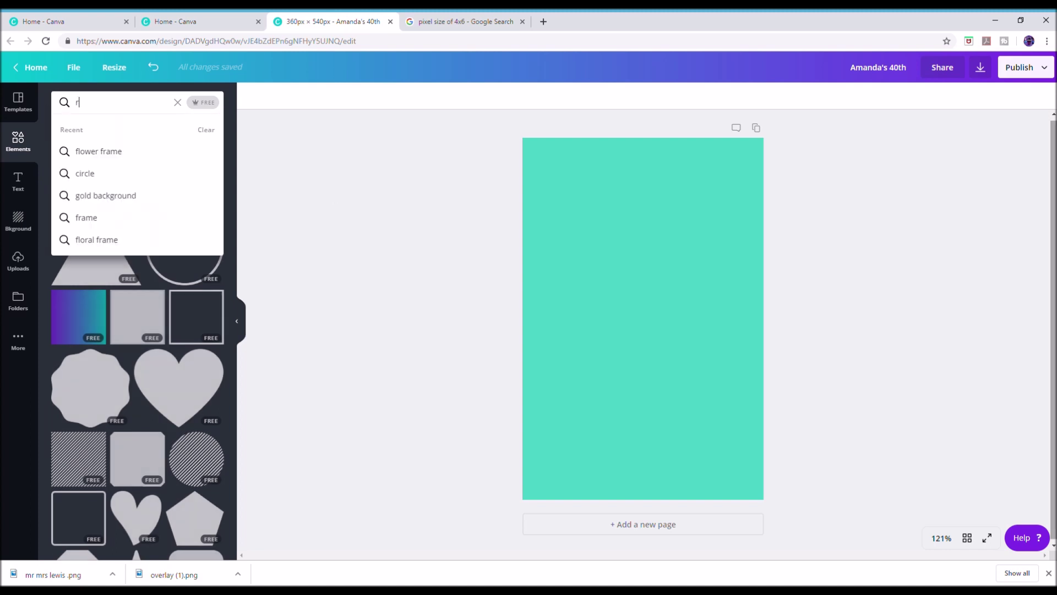
text(ose background)
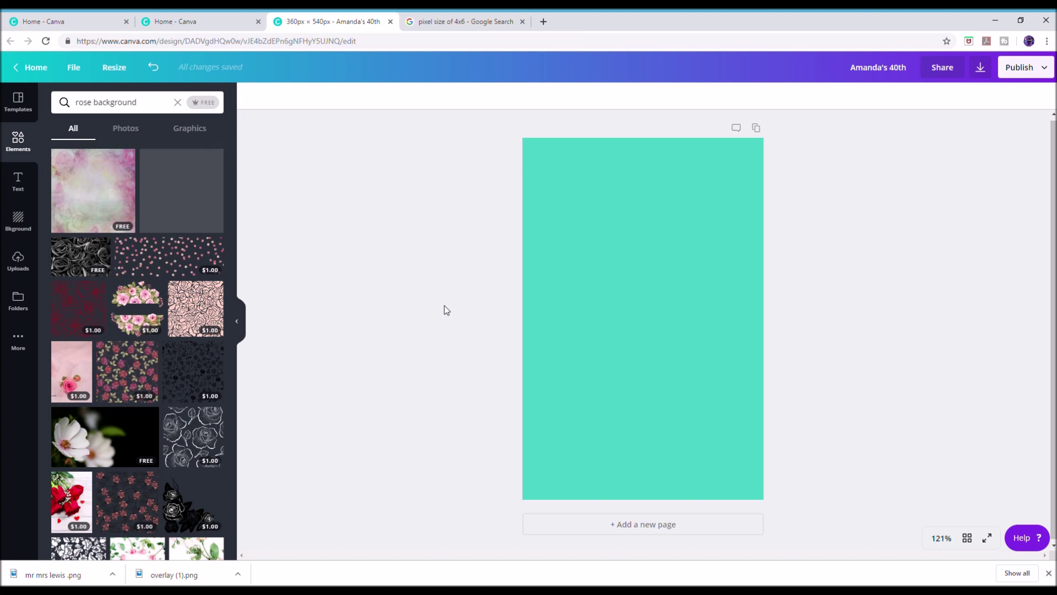
click(87, 197)
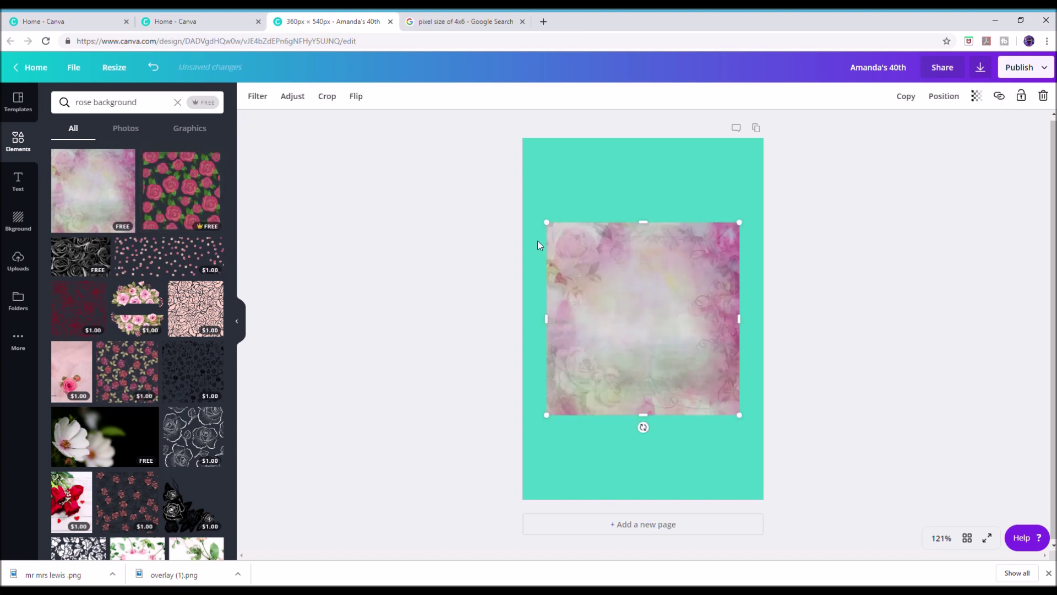
Step: Enlarge the rose image and position it to cover the whole page
drag(532, 198, 500, 138)
drag(743, 417, 860, 535)
drag(662, 272, 659, 243)
drag(704, 392, 704, 400)
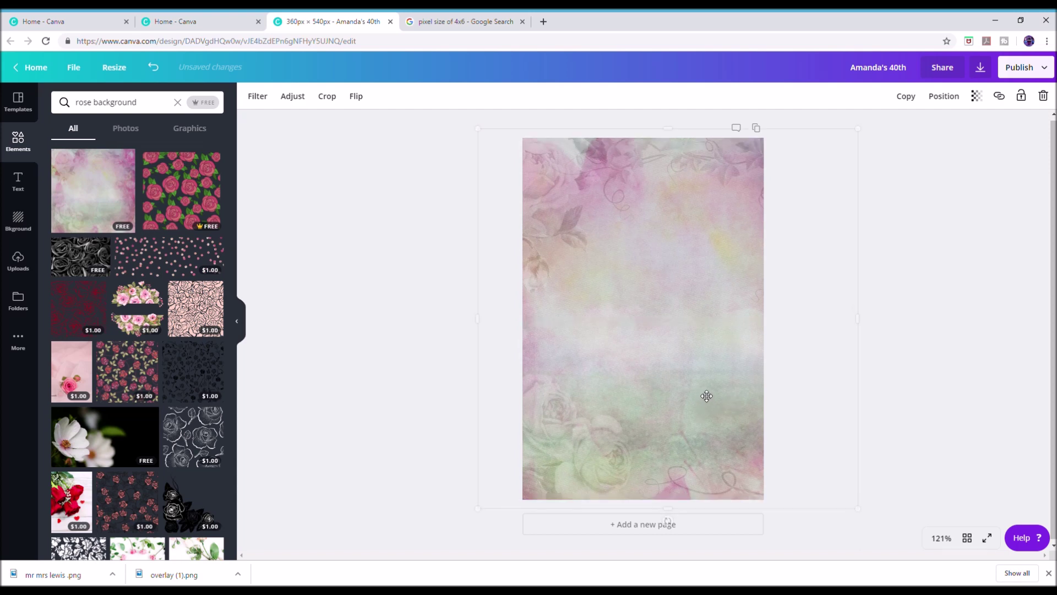
click(979, 378)
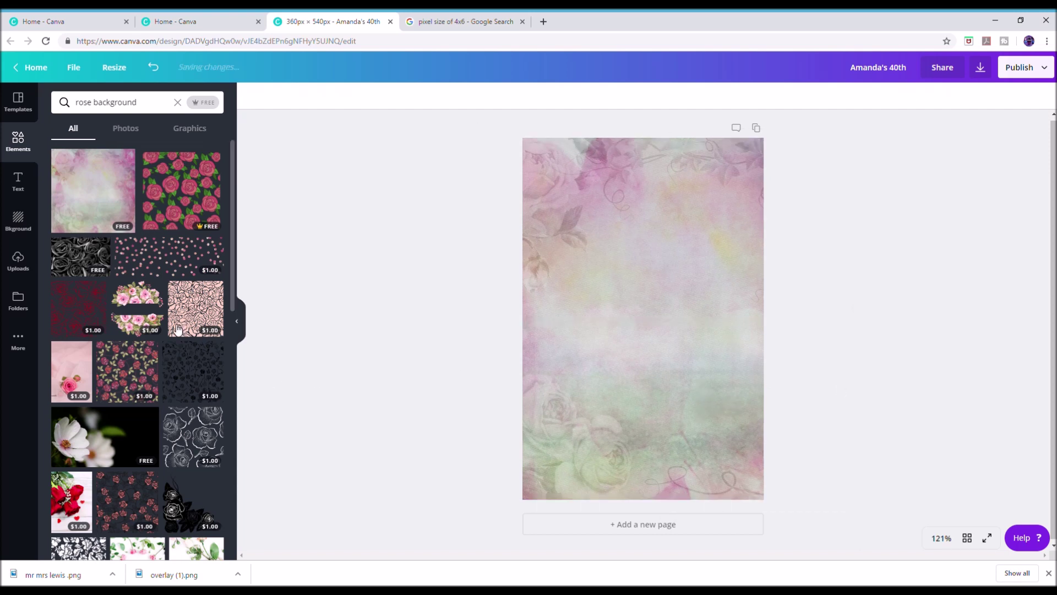
Step: Add a heading with the celebrant's first name in possessive form followed by "Birthday", placed near the page's lower edge
click(20, 179)
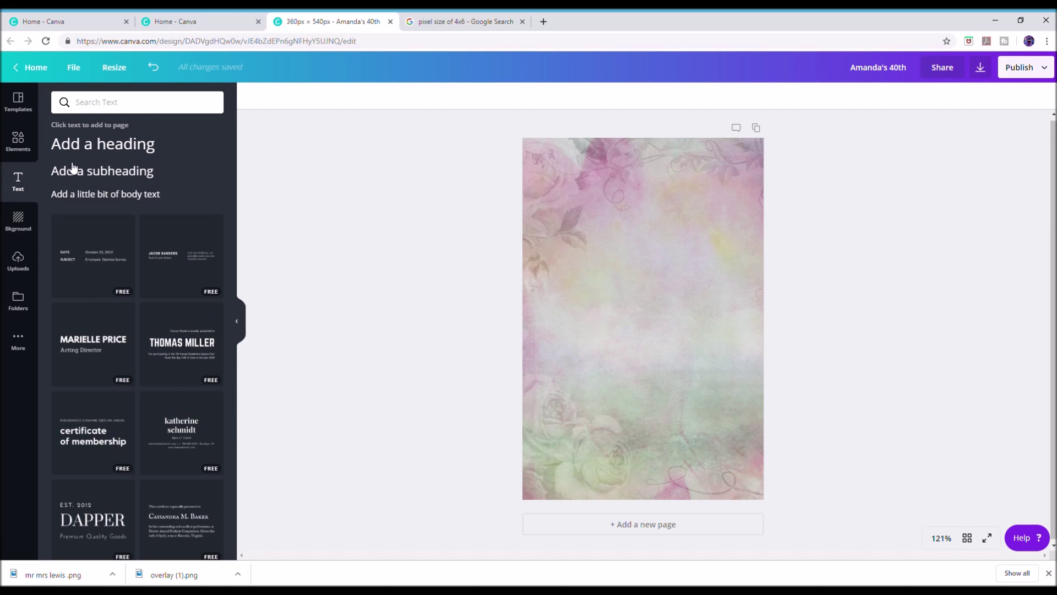
click(74, 145)
text(J)
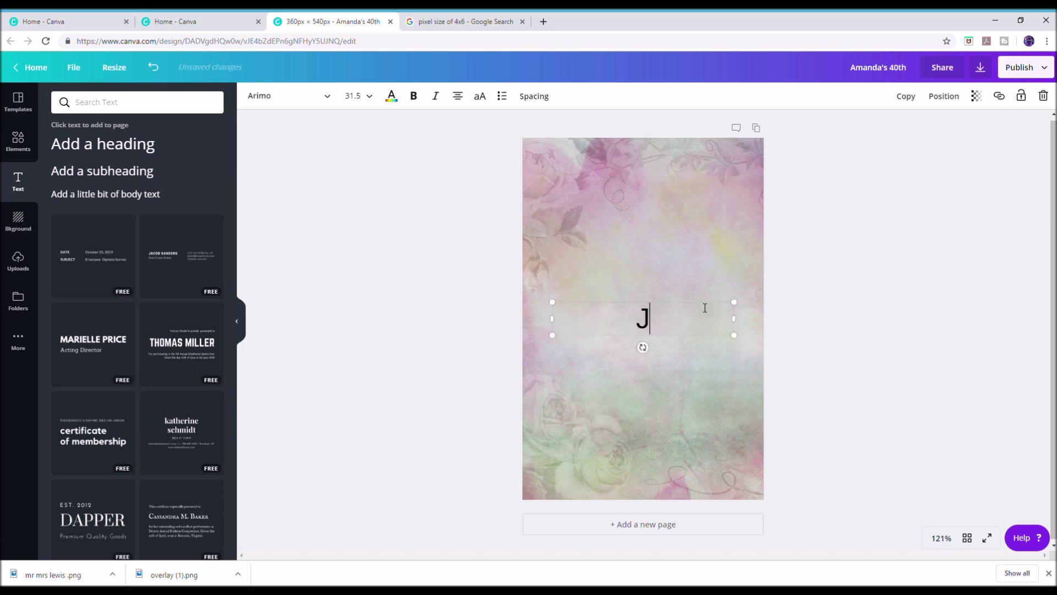
text(ay's Birthday)
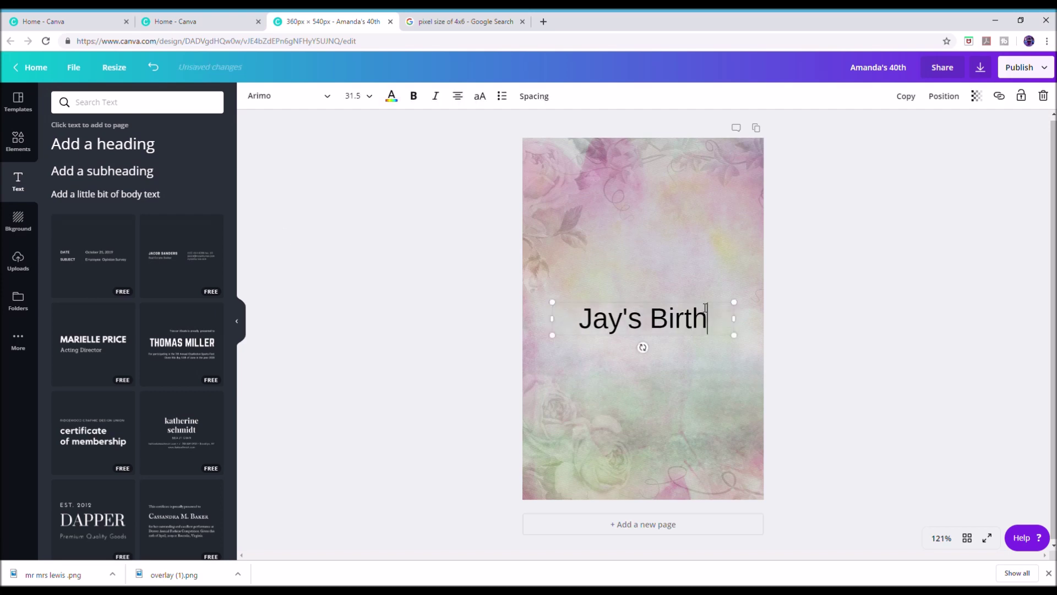
drag(661, 306, 642, 462)
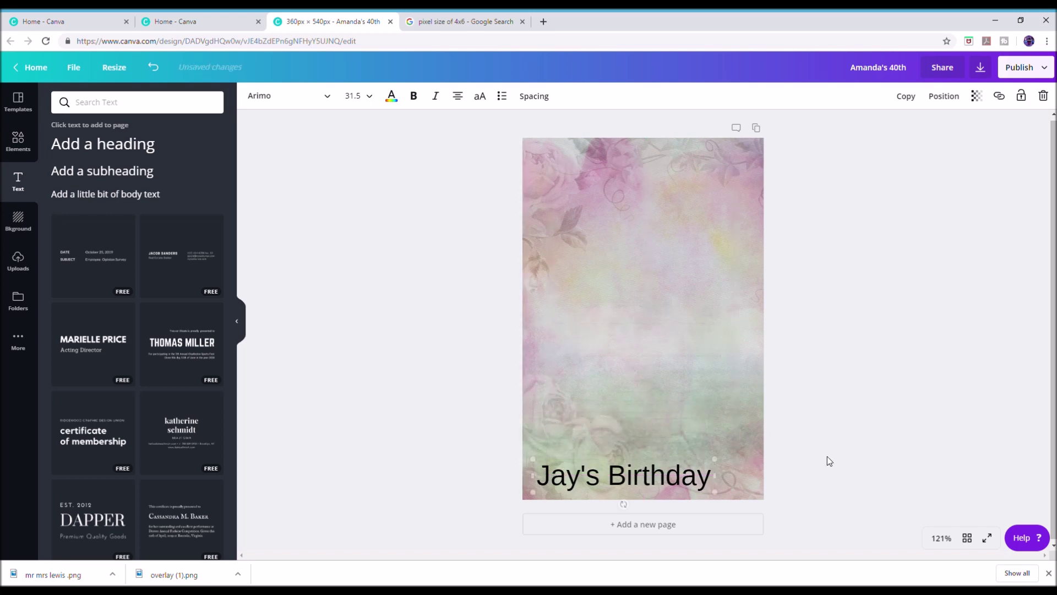
click(887, 420)
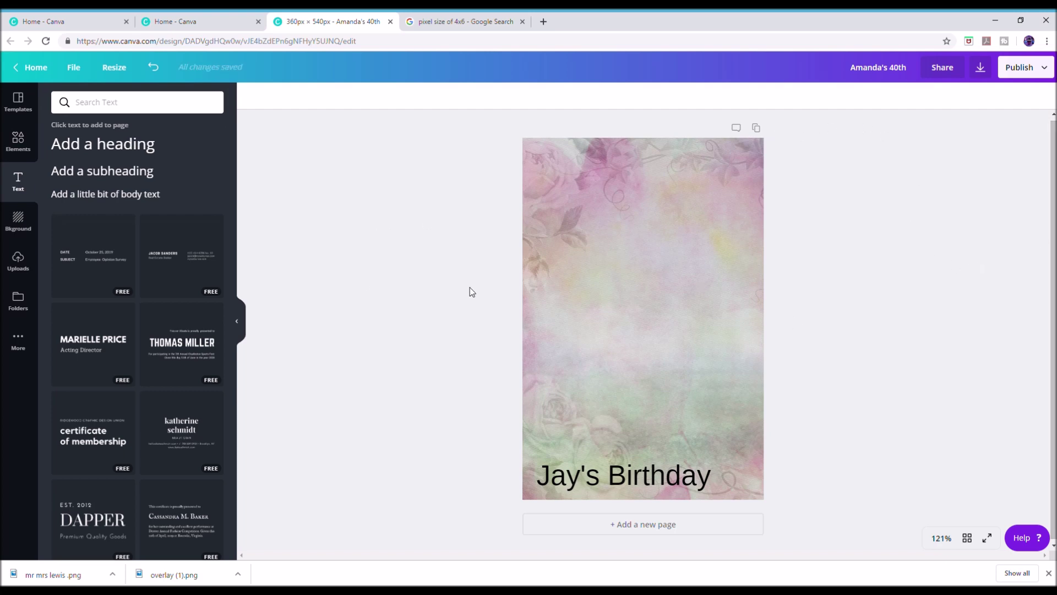
Step: Close the rose birthday design and open the overview of all saved designs
click(391, 22)
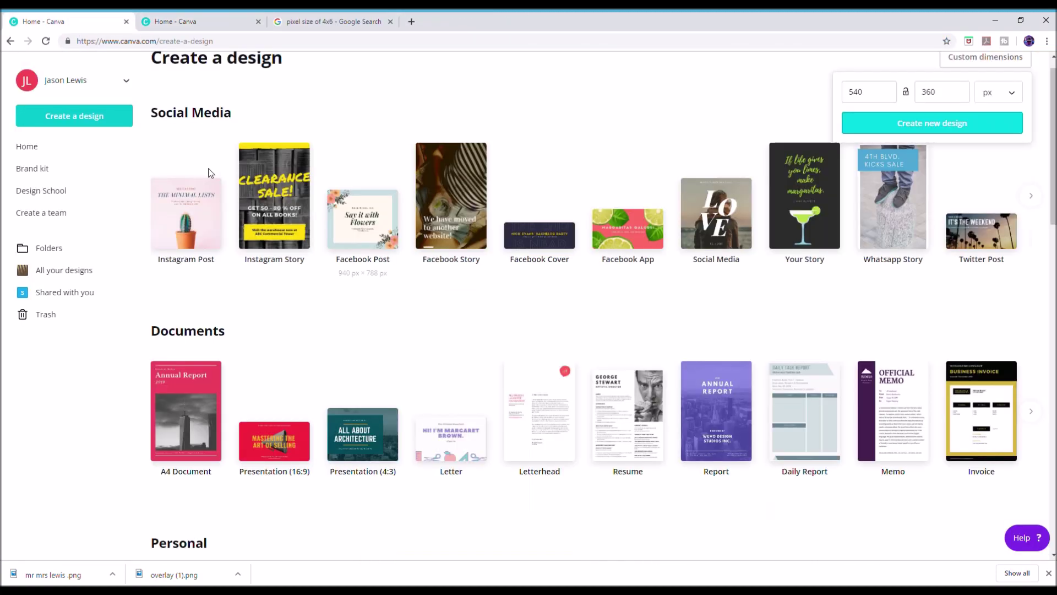
scroll(342, 298, down, 3)
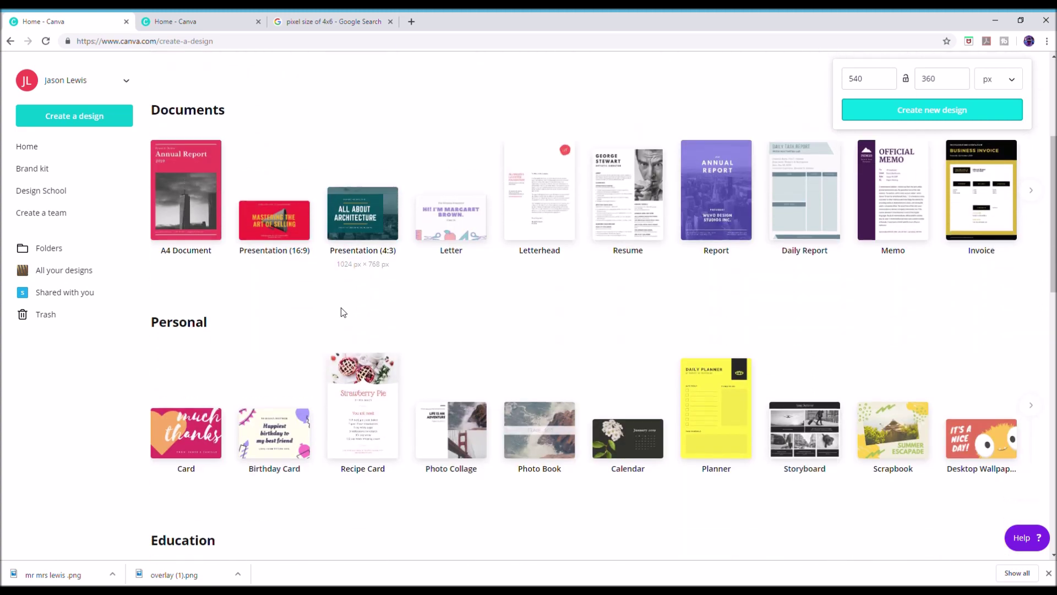
scroll(605, 379, down, 2)
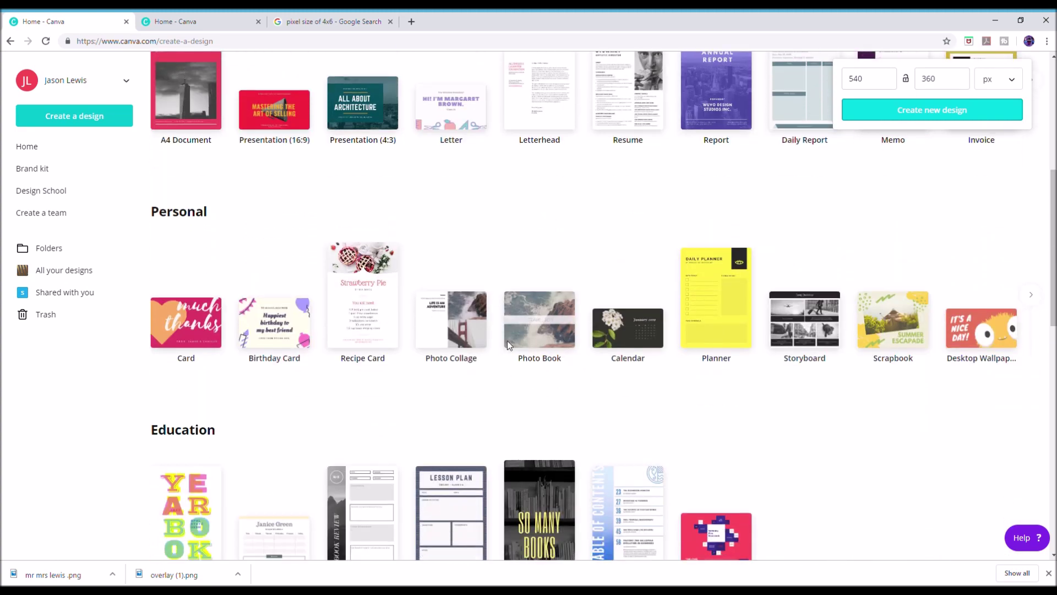
scroll(369, 378, up, 4)
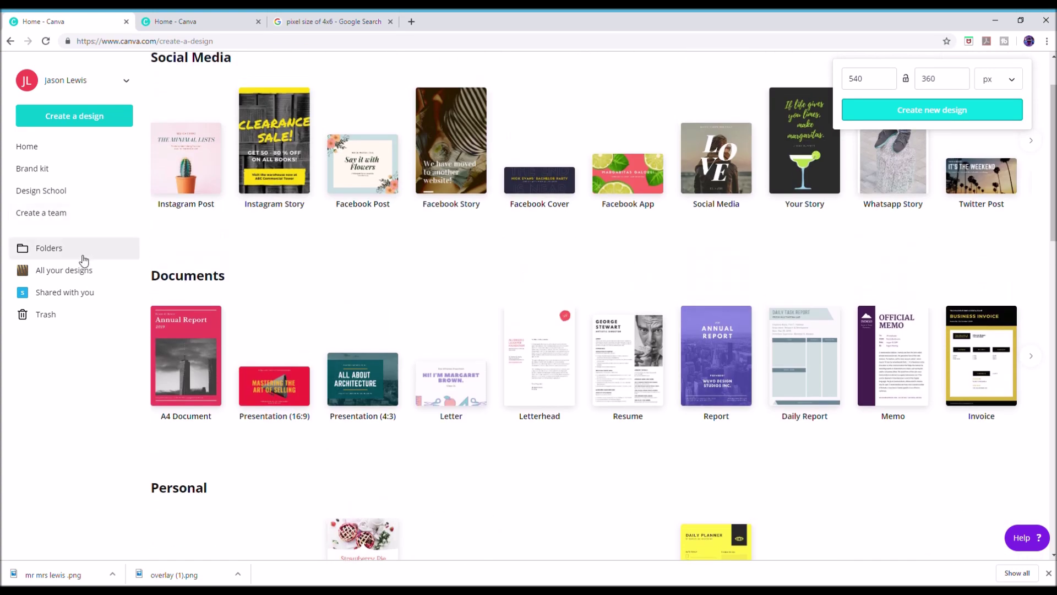
click(64, 271)
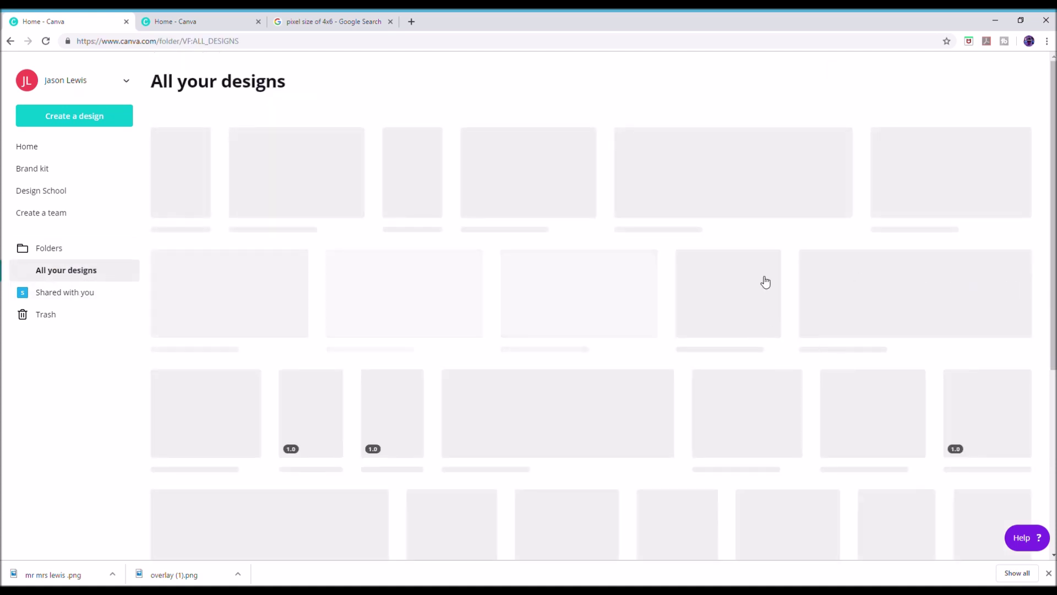
Step: Look through the complete collection of saved designs down to the oldest ones
scroll(541, 289, down, 1)
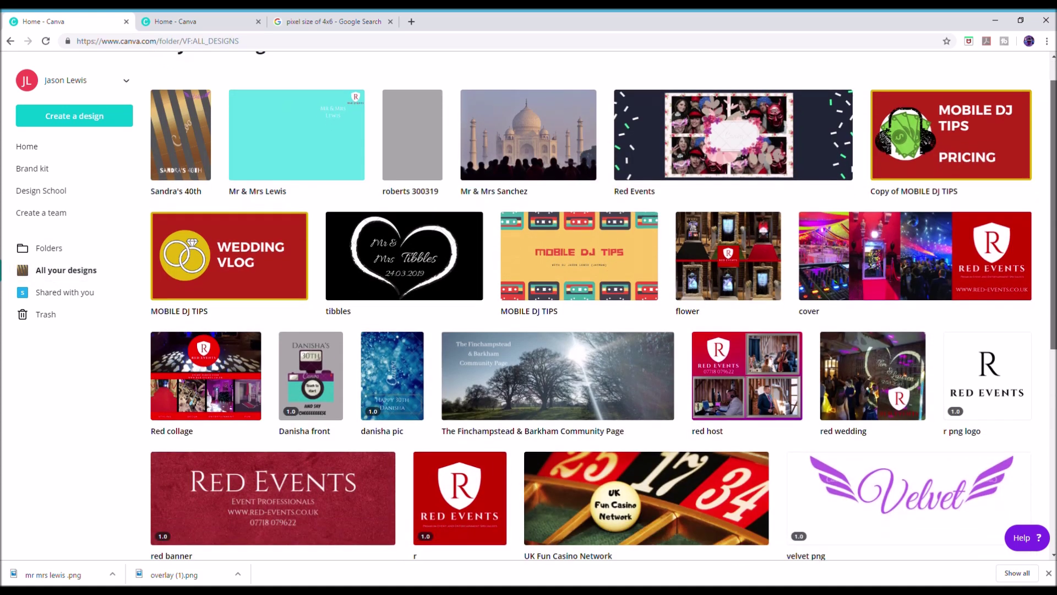
scroll(798, 227, down, 1)
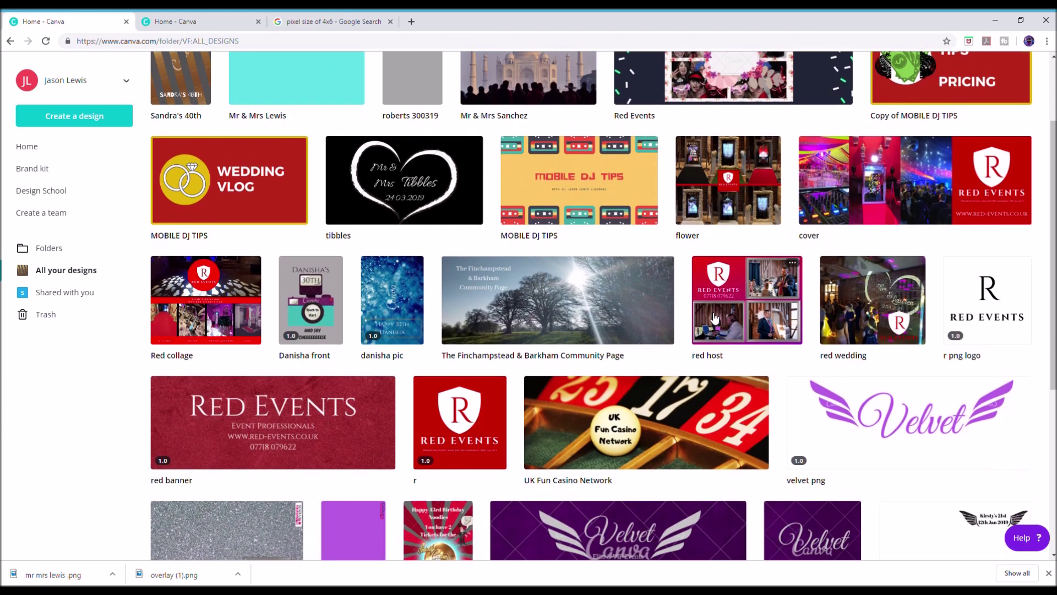
scroll(686, 331, down, 1)
scroll(564, 360, down, 2)
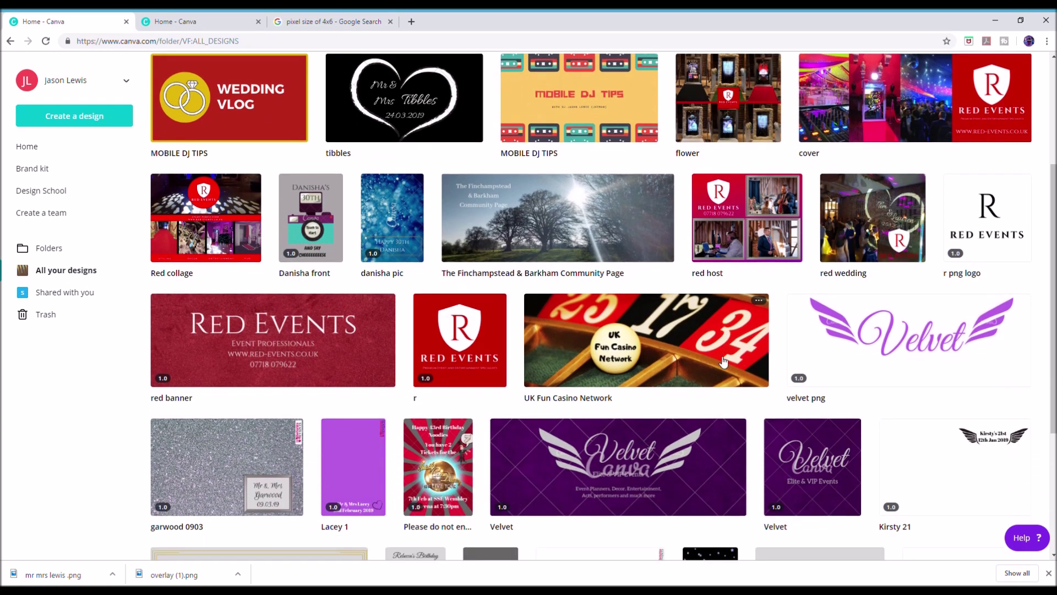
scroll(580, 217, down, 5)
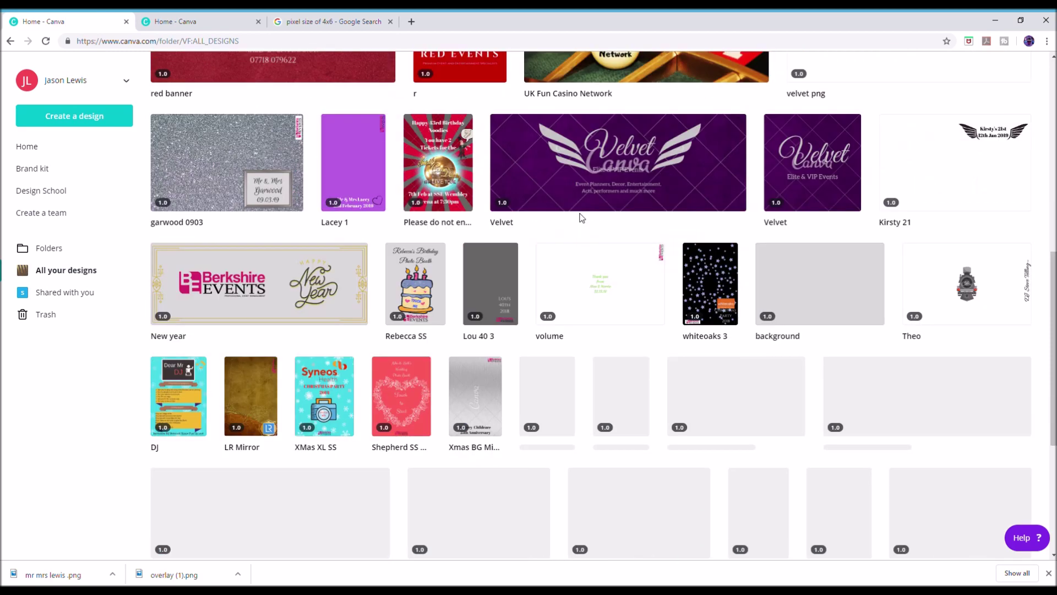
scroll(581, 217, down, 3)
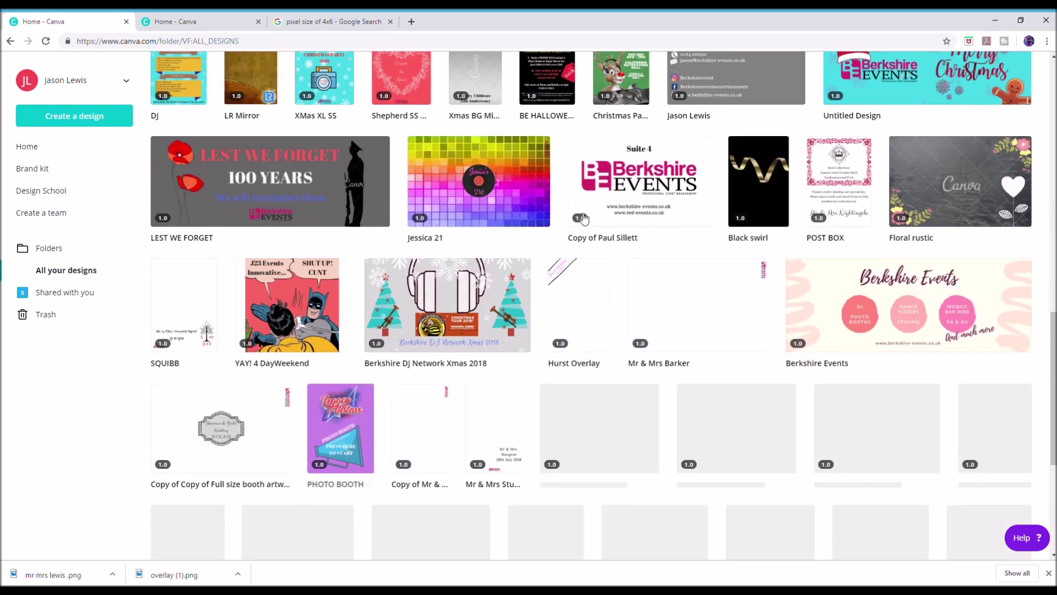
scroll(524, 216, down, 2)
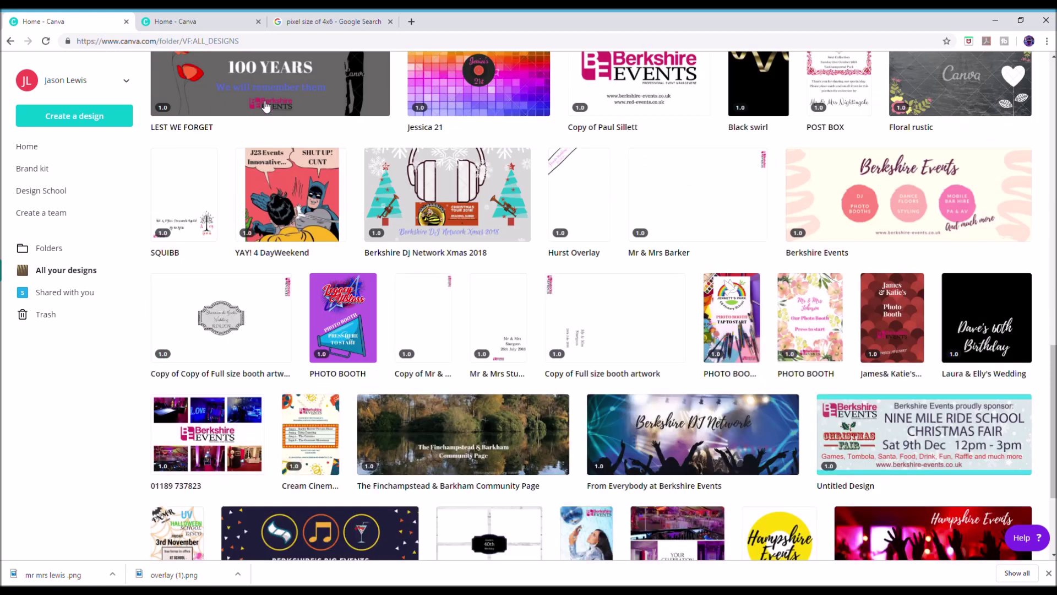
scroll(541, 251, down, 2)
scroll(542, 251, down, 1)
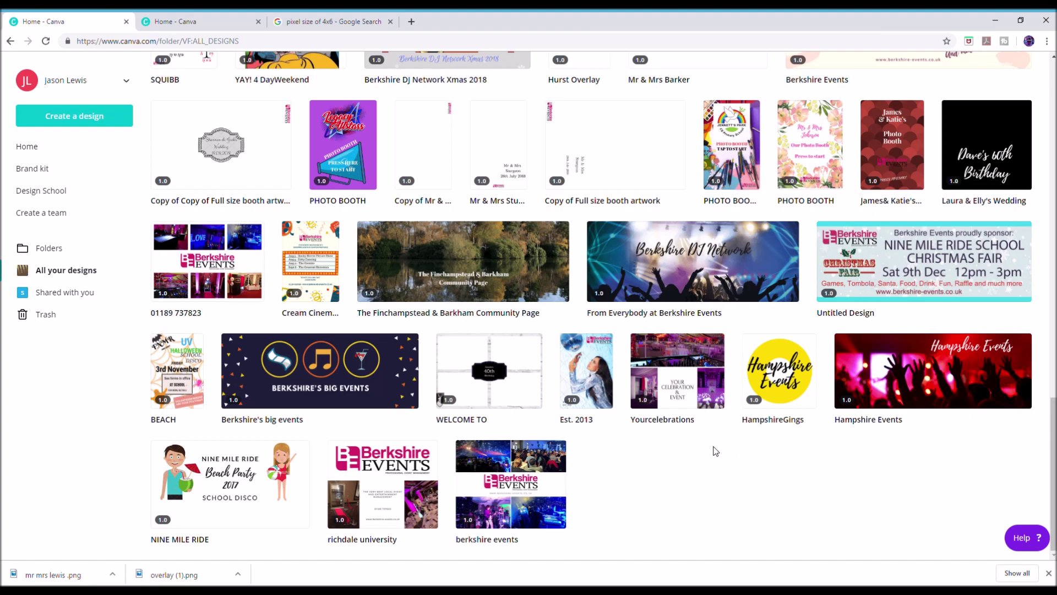
Step: Preview the gold-striped 40th birthday design among the newest saved designs, then close its preview
scroll(725, 420, up, 15)
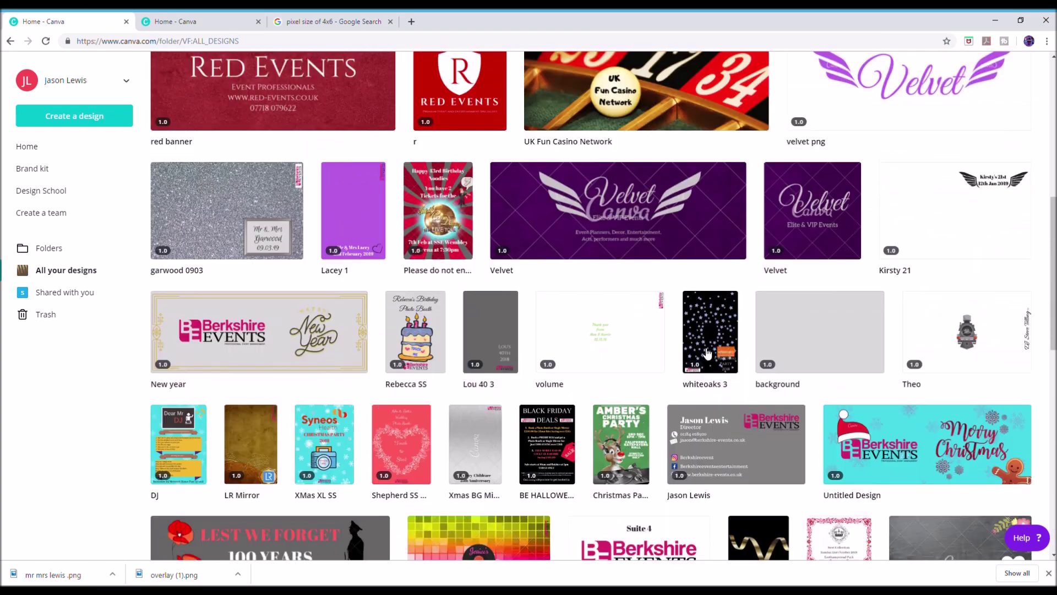
scroll(709, 348, up, 2)
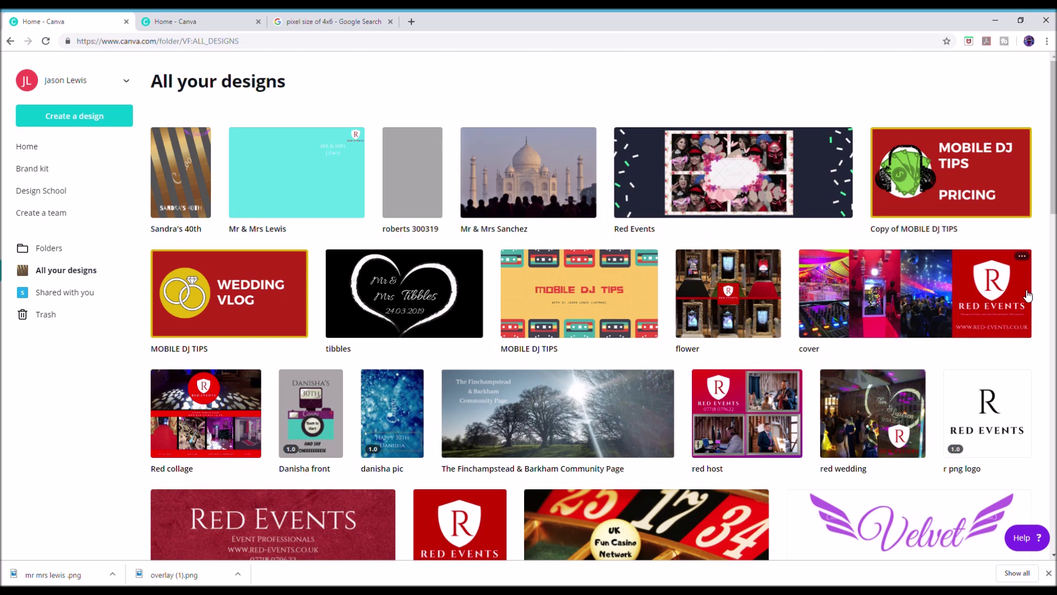
click(191, 180)
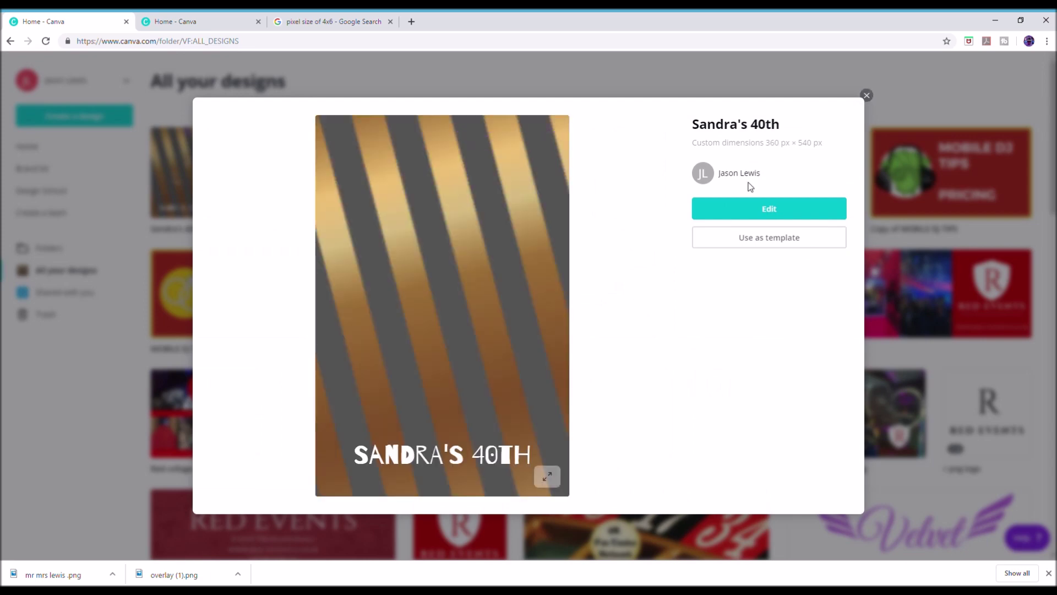
click(866, 96)
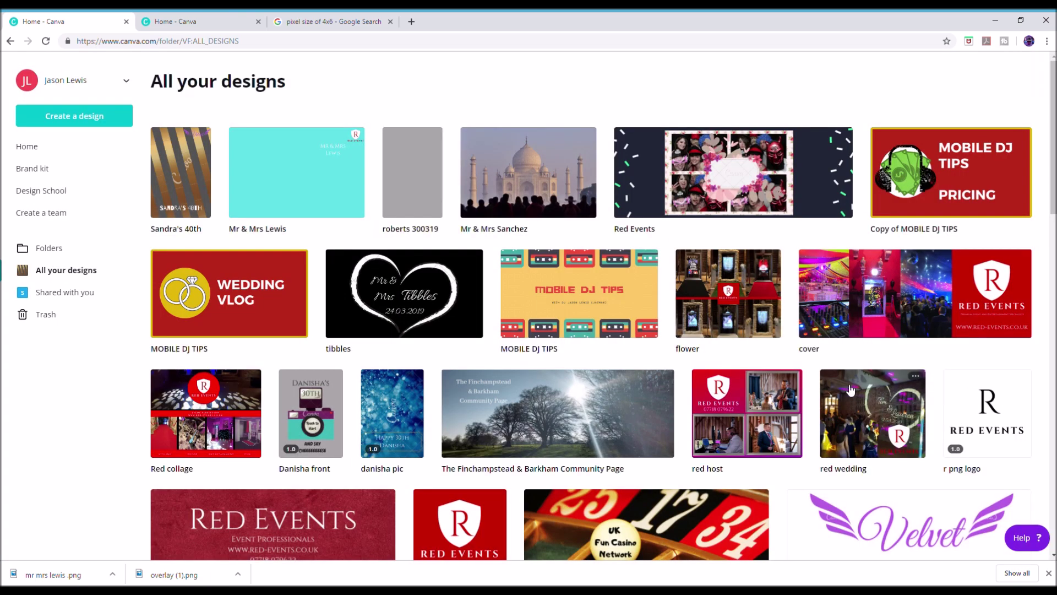